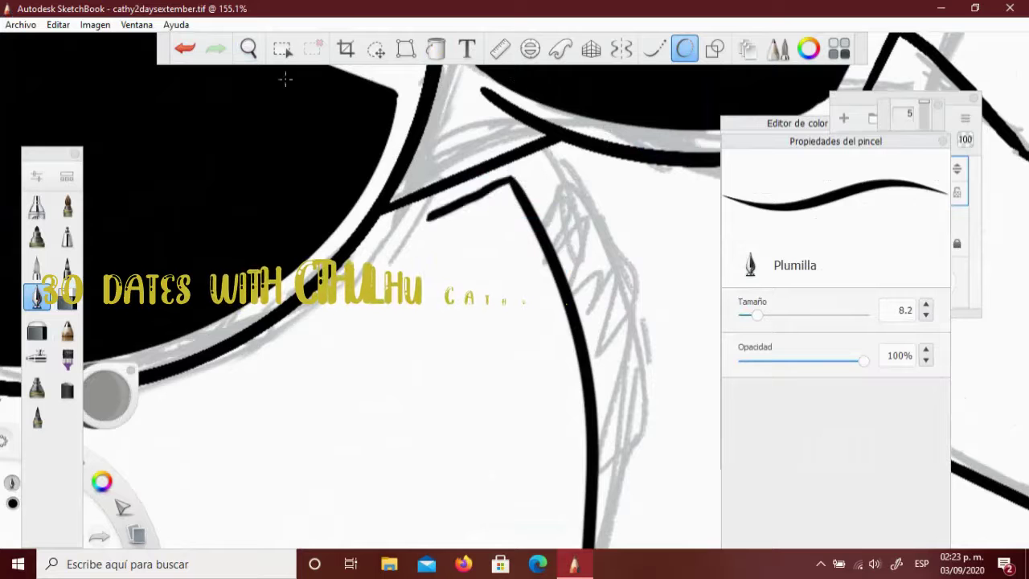
Ink thick black strokes along the lens's rims, undoing a stray one
drag(643, 190, 482, 200)
click(435, 49)
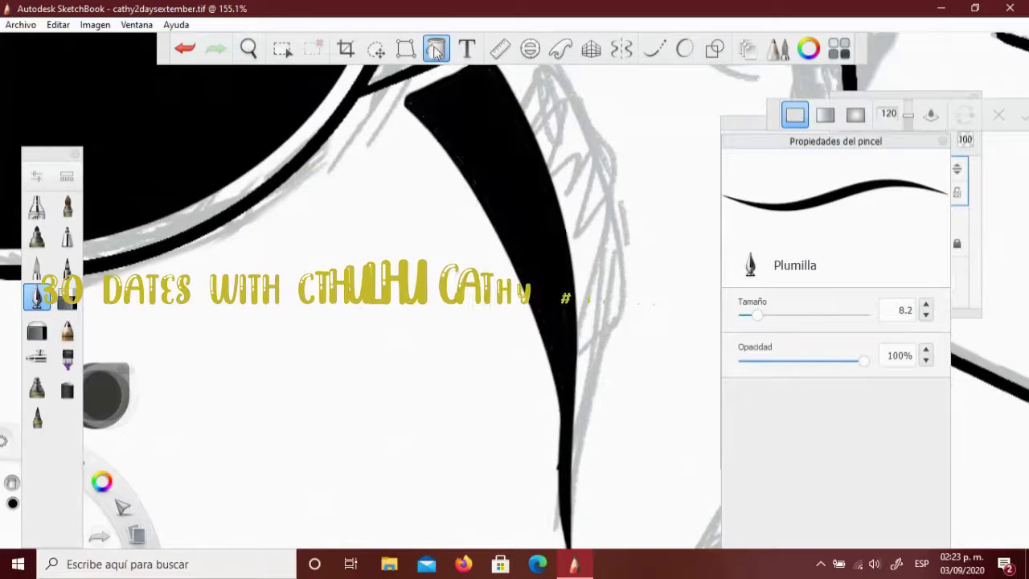
scroll(440, 241, down, 5)
scroll(581, 104, up, 3)
click(684, 49)
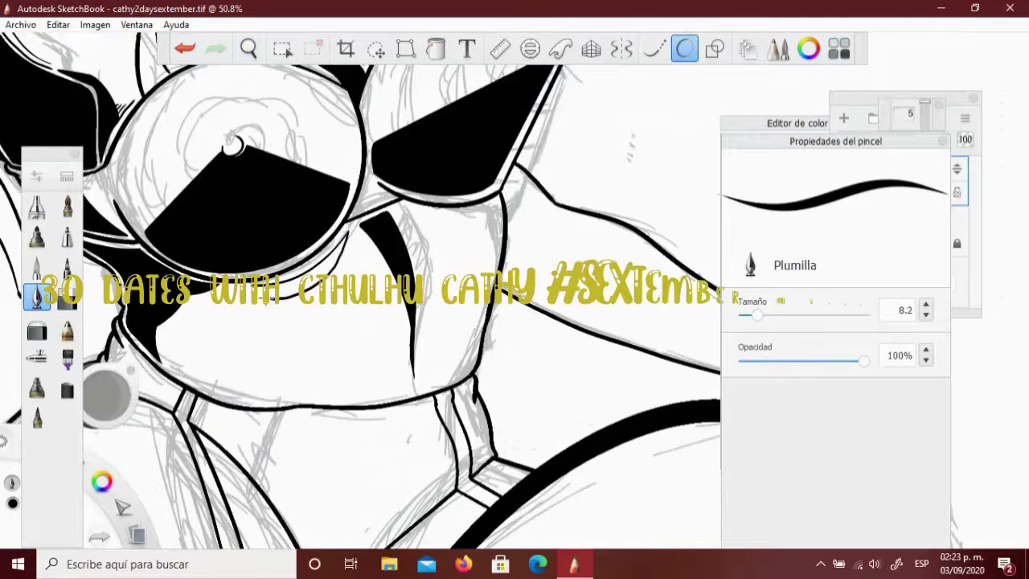
key(ctrl+z)
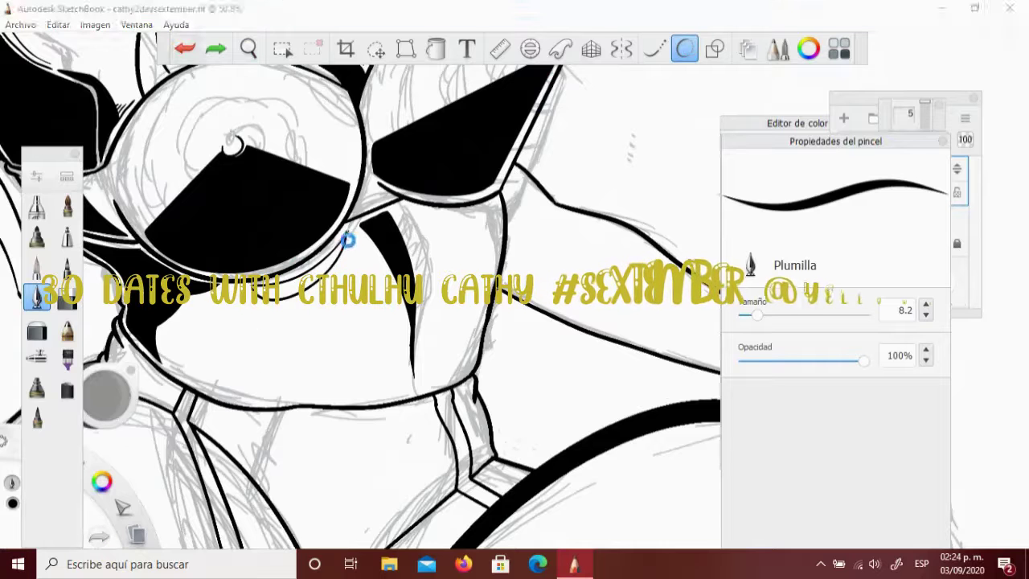
scroll(350, 247, up, 5)
mouse_move(565, 140)
mouse_down()
mouse_move(438, 273)
mouse_move(281, 269)
mouse_up()
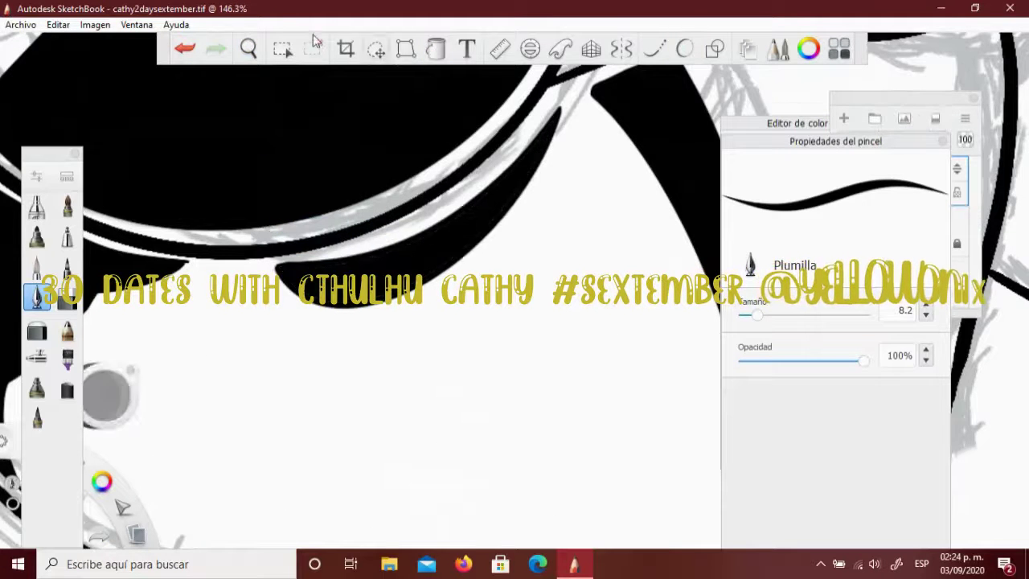
scroll(620, 142, down, 8)
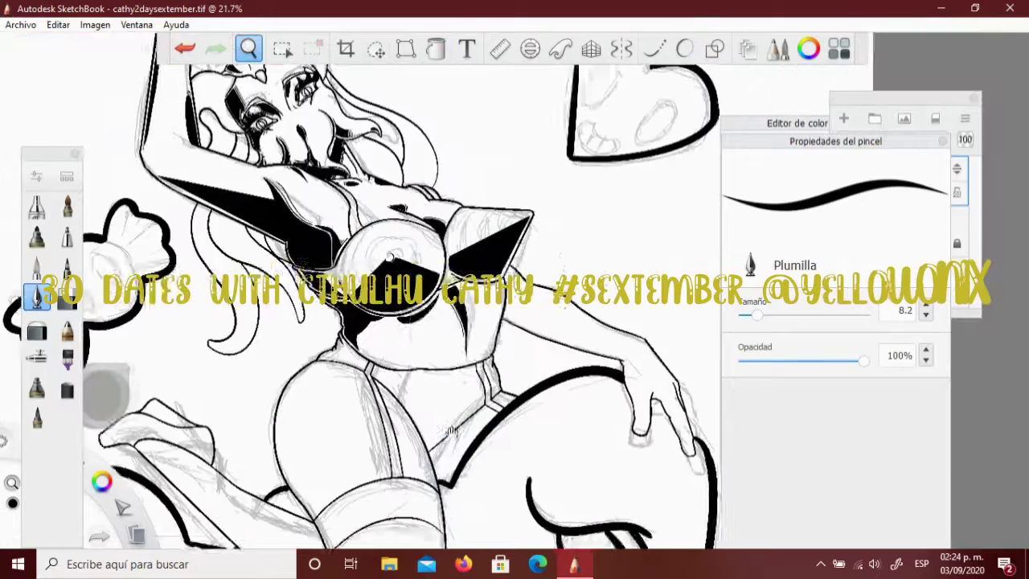
scroll(390, 257, up, 8)
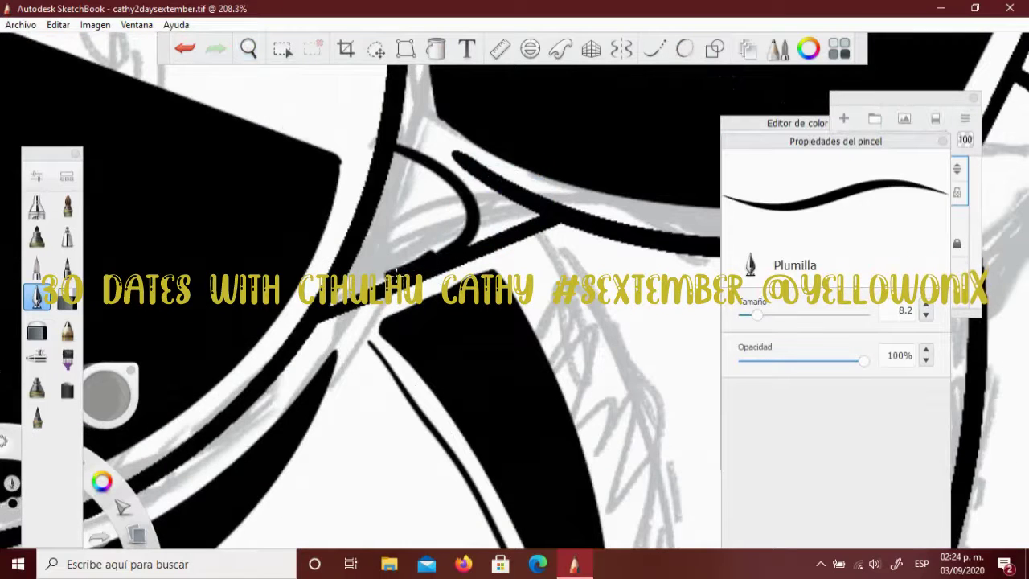
Blacken the white gap between the lens lines
drag(406, 241, 391, 182)
drag(455, 241, 406, 173)
scroll(431, 375, down, 7)
scroll(431, 374, up, 8)
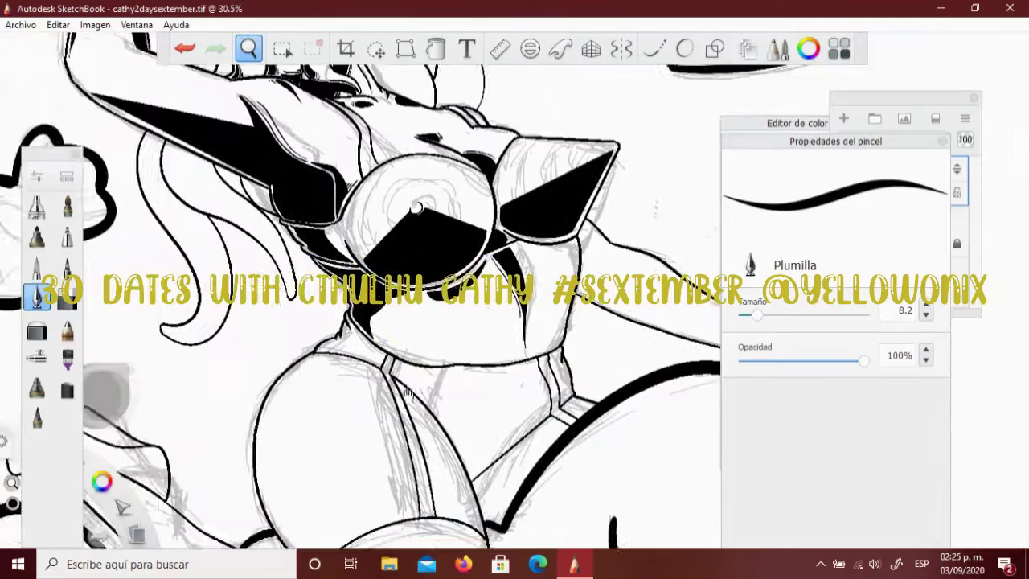
Outline a small dome at the navel and fill it solid black
mouse_move(400, 371)
mouse_down()
mouse_move(544, 358)
mouse_move(392, 377)
mouse_up()
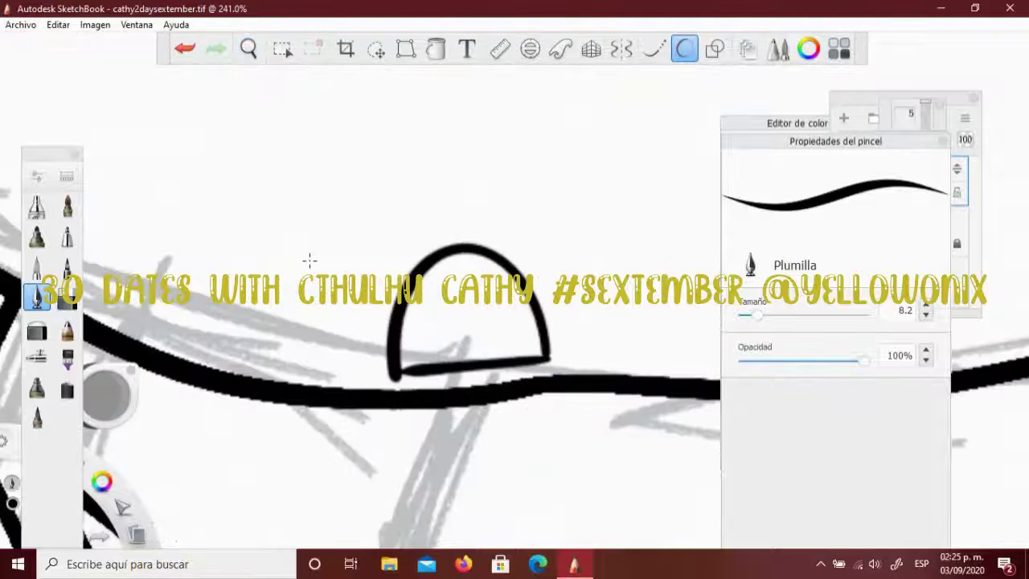
key(f)
click(470, 309)
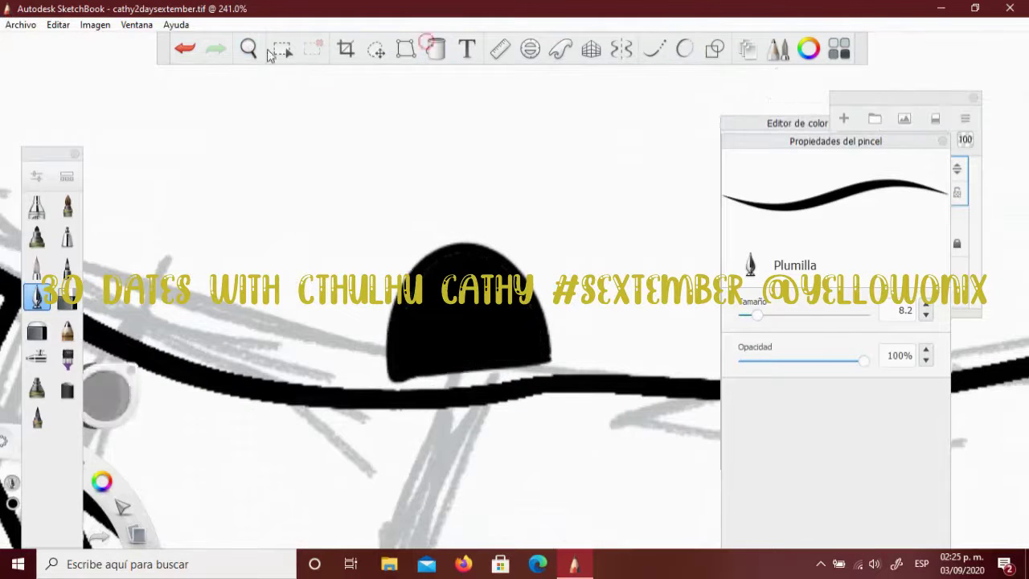
scroll(442, 142, up, 3)
scroll(582, 198, down, 4)
Add a curved stroke and three short hatch strokes beside the black dome
click(684, 50)
drag(444, 192, 483, 269)
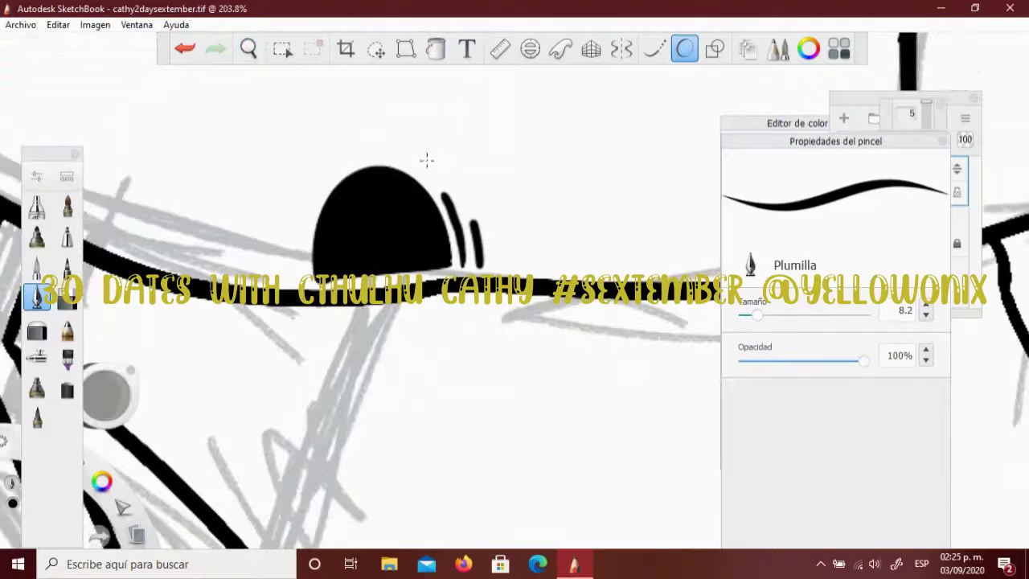
scroll(298, 104, down, 5)
scroll(459, 321, up, 6)
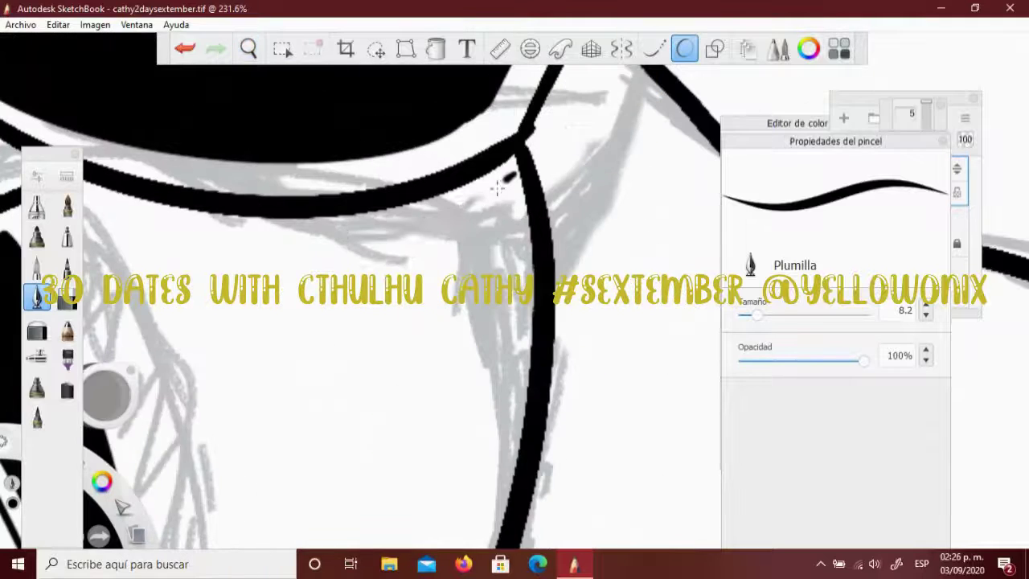
drag(513, 173, 450, 233)
drag(521, 193, 466, 249)
drag(524, 222, 474, 265)
scroll(368, 342, down, 6)
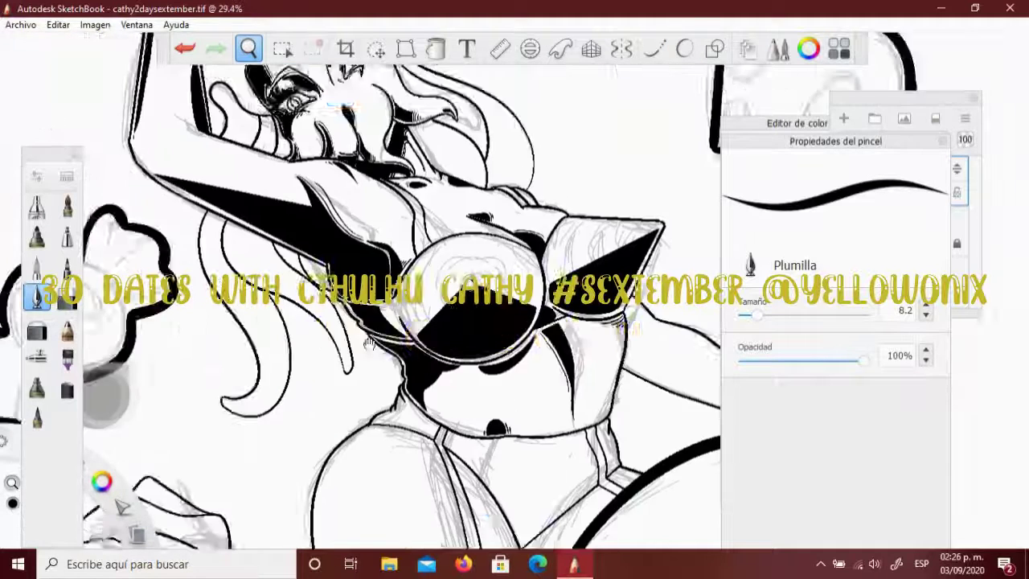
scroll(368, 342, up, 5)
Ink a thick stroke along the inner curve, undoing the trial and unwanted strokes
drag(478, 398, 438, 161)
key(ctrl+z)
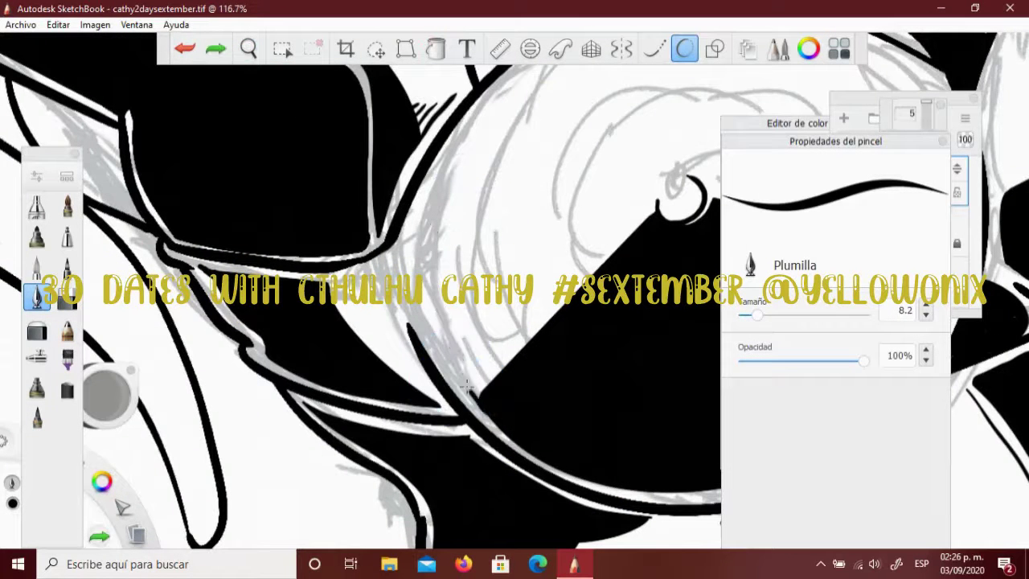
drag(467, 388, 408, 219)
drag(487, 387, 419, 261)
key(ctrl+z)
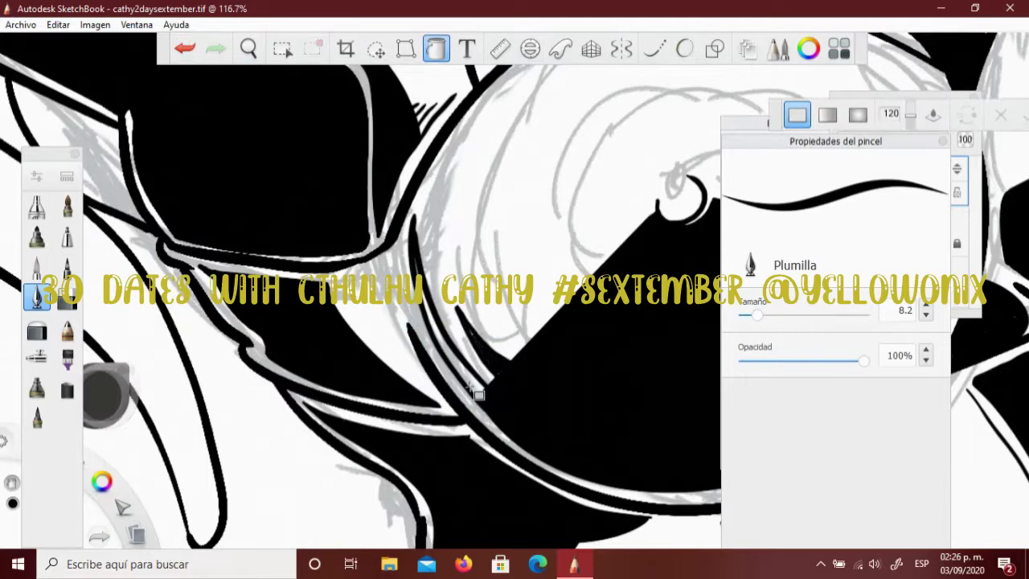
scroll(448, 341, down, 1)
scroll(449, 342, down, 3)
scroll(449, 341, up, 5)
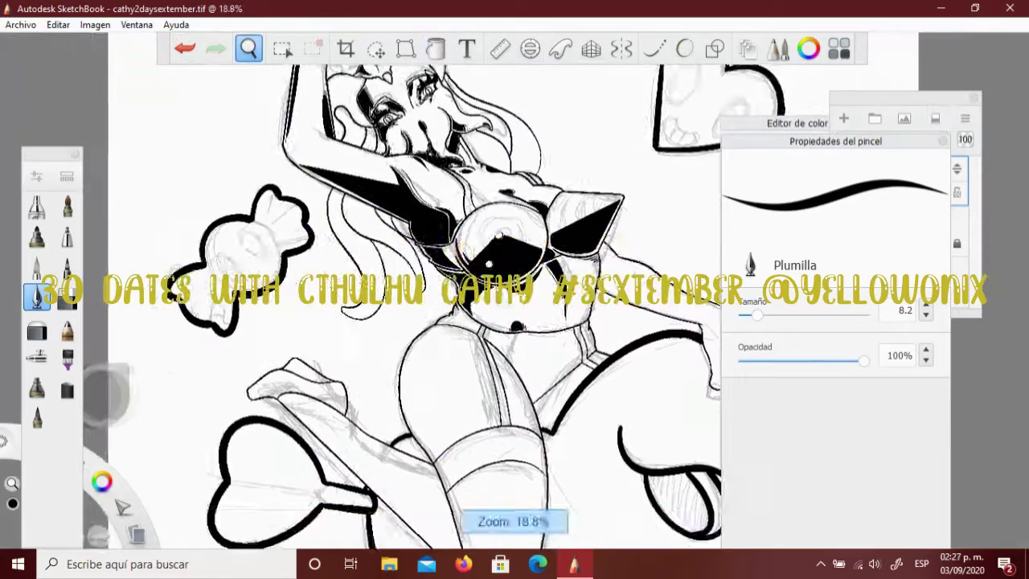
Draw a second inner outline along the body's edge
scroll(301, 338, down, 4)
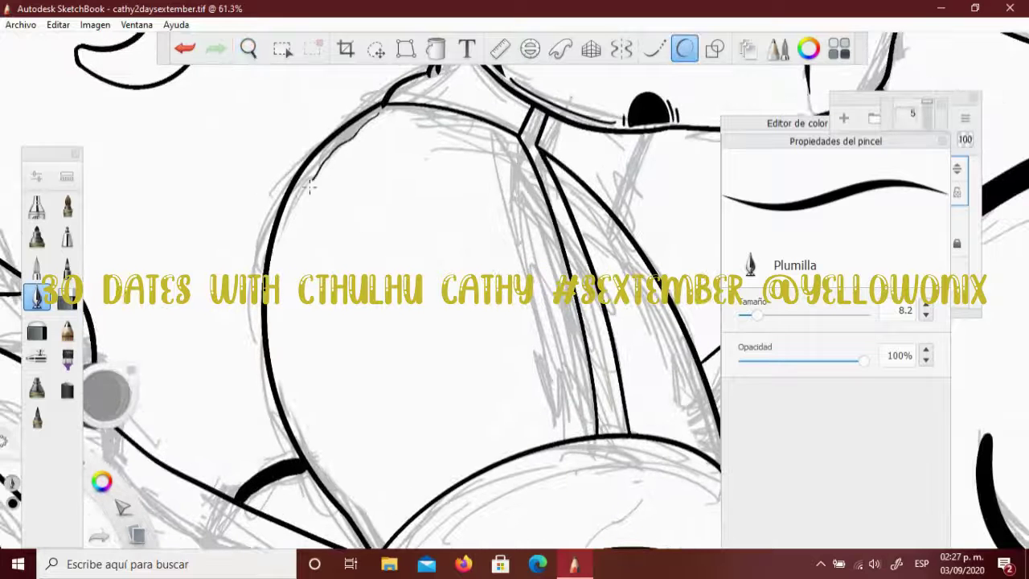
drag(368, 535, 382, 124)
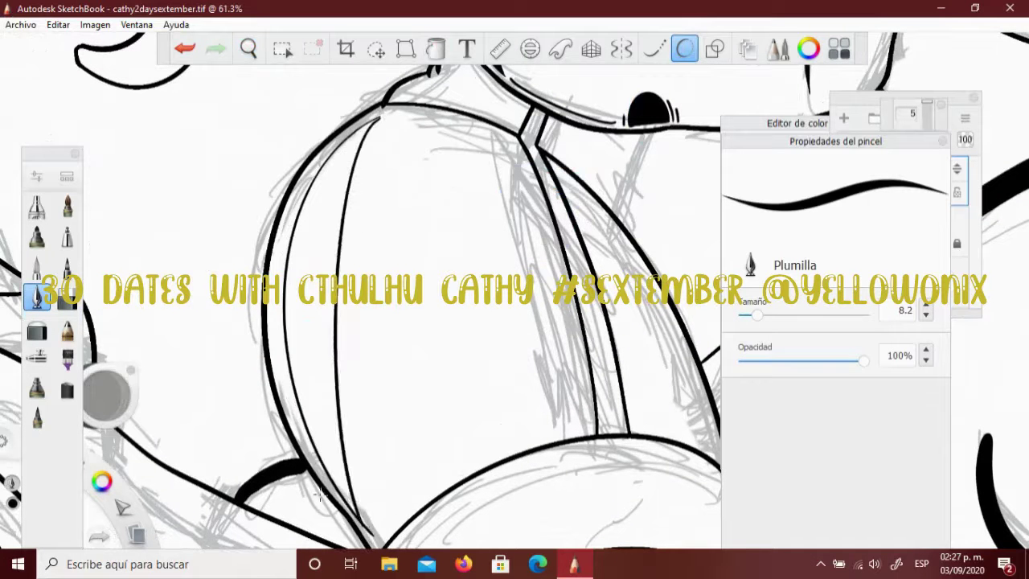
scroll(380, 121, up, 8)
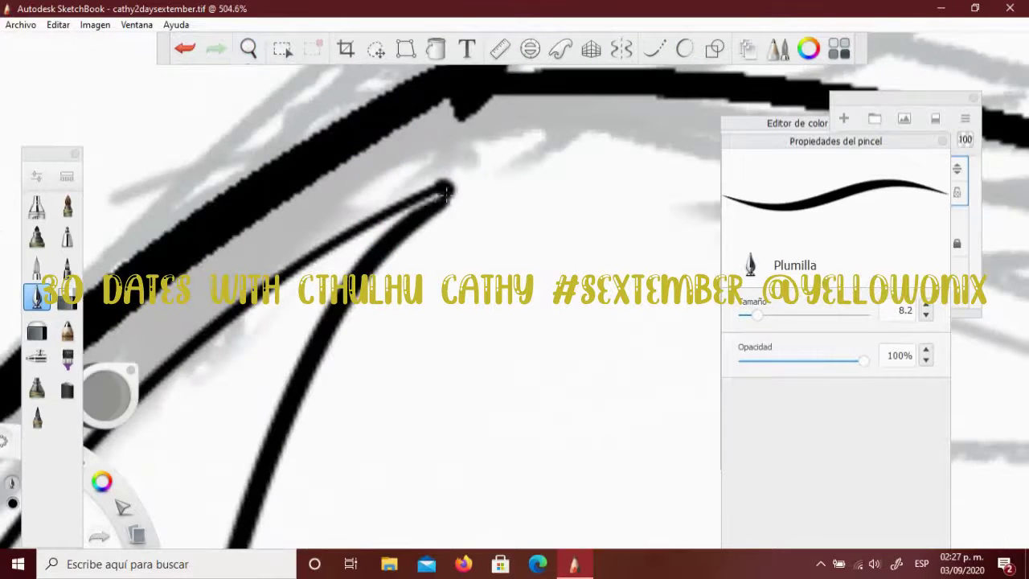
click(249, 50)
scroll(386, 306, down, 6)
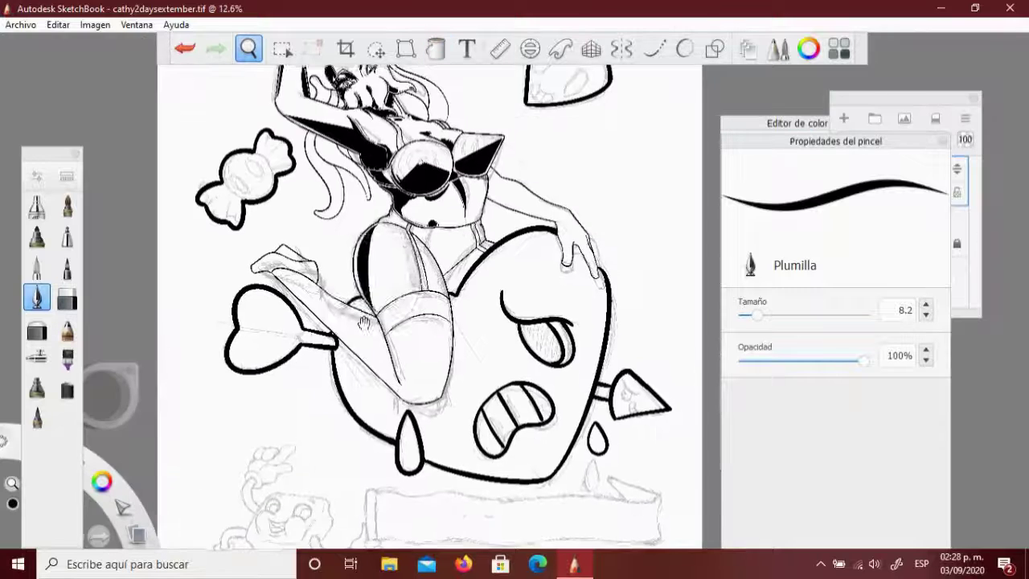
scroll(363, 322, up, 8)
Remove the stray strokes by the wedge and reframe the view on it
key(ctrl+z)
key(ctrl+z)
drag(373, 211, 373, 228)
key(ctrl+z)
key(space)
drag(361, 227, 302, 401)
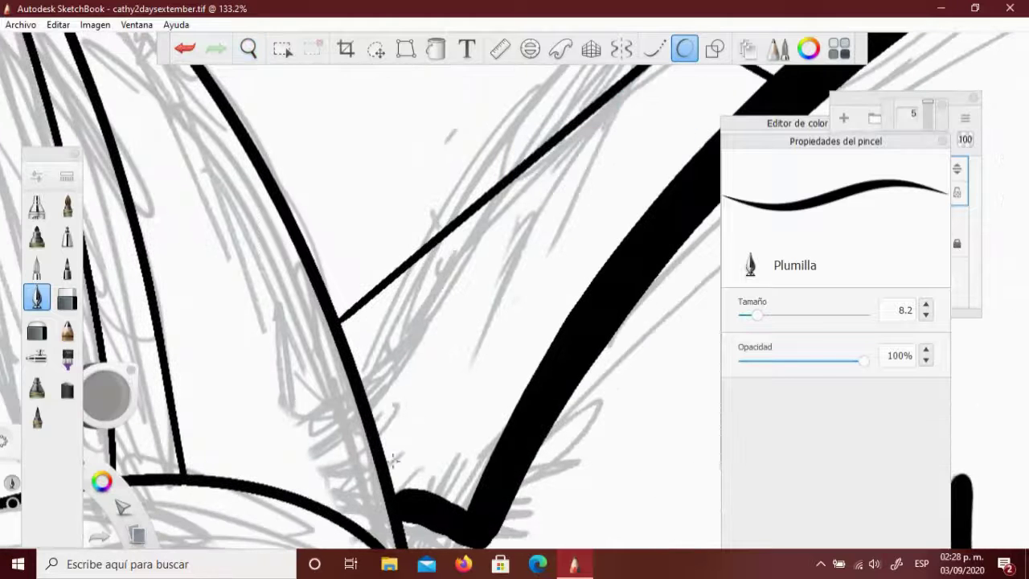
Outline the wedge shadow's edges and fill it solid black
mouse_move(351, 324)
mouse_down()
mouse_move(414, 474)
mouse_move(562, 277)
mouse_up()
key(ctrl+z)
drag(462, 494, 562, 299)
key(ctrl+z)
mouse_move(463, 495)
mouse_down()
mouse_move(581, 273)
mouse_move(482, 448)
mouse_move(562, 285)
mouse_up()
key(ctrl+z)
drag(353, 324, 508, 206)
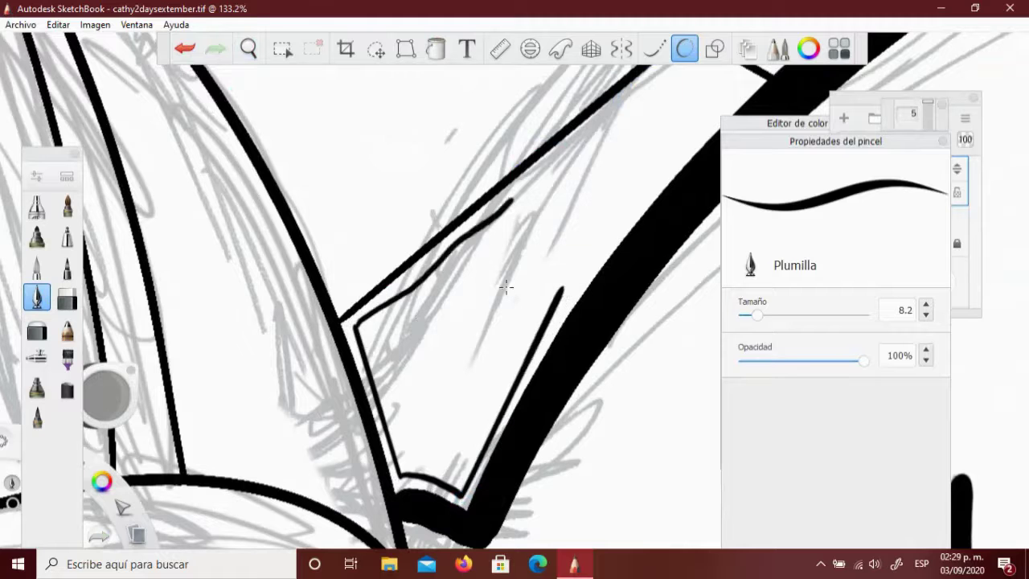
drag(563, 287, 523, 255)
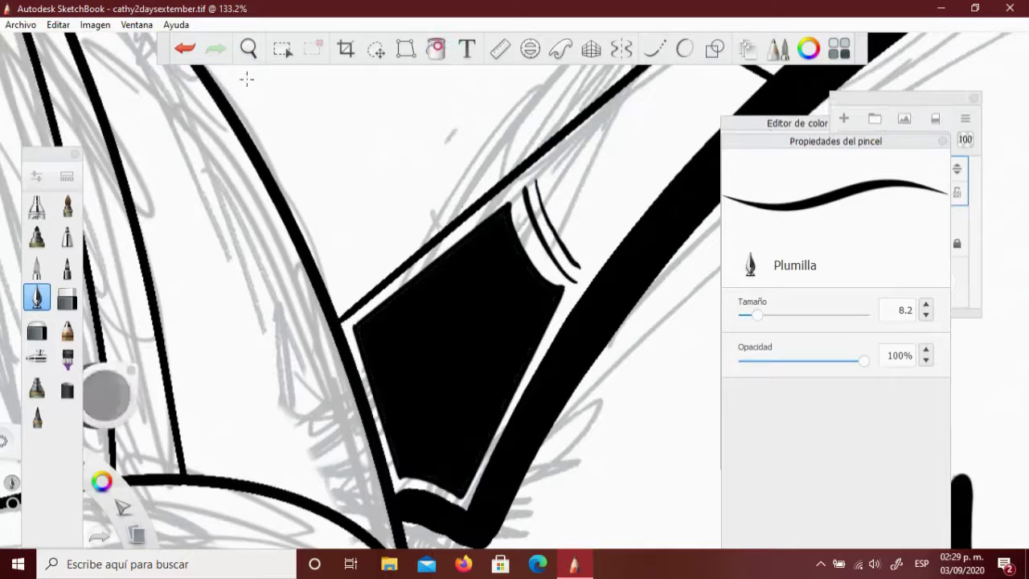
click(249, 49)
mouse_move(332, 385)
mouse_down()
mouse_move(322, 394)
mouse_move(563, 127)
mouse_up()
Add thin lines parallel to the thick inner curve of the leg
click(684, 48)
mouse_move(527, 470)
mouse_down()
mouse_move(546, 346)
mouse_move(480, 203)
mouse_up()
mouse_move(504, 452)
mouse_down()
mouse_move(376, 193)
mouse_move(523, 465)
mouse_up()
key(ctrl+z)
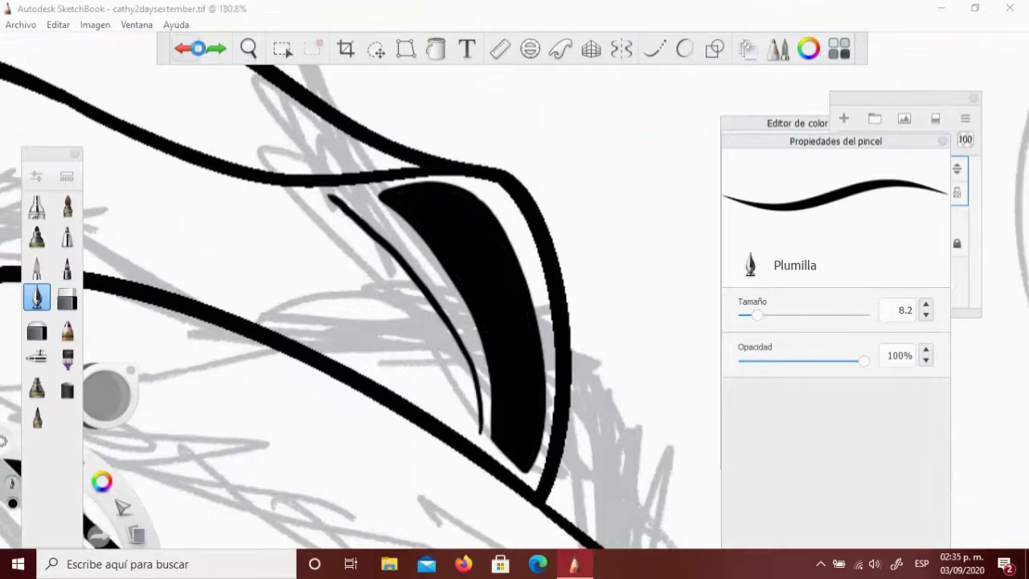
scroll(471, 432, down, 10)
drag(408, 368, 302, 466)
scroll(402, 310, up, 8)
Ink thin detail curves on the face and eye, zoomed in close
click(684, 49)
drag(388, 212, 430, 385)
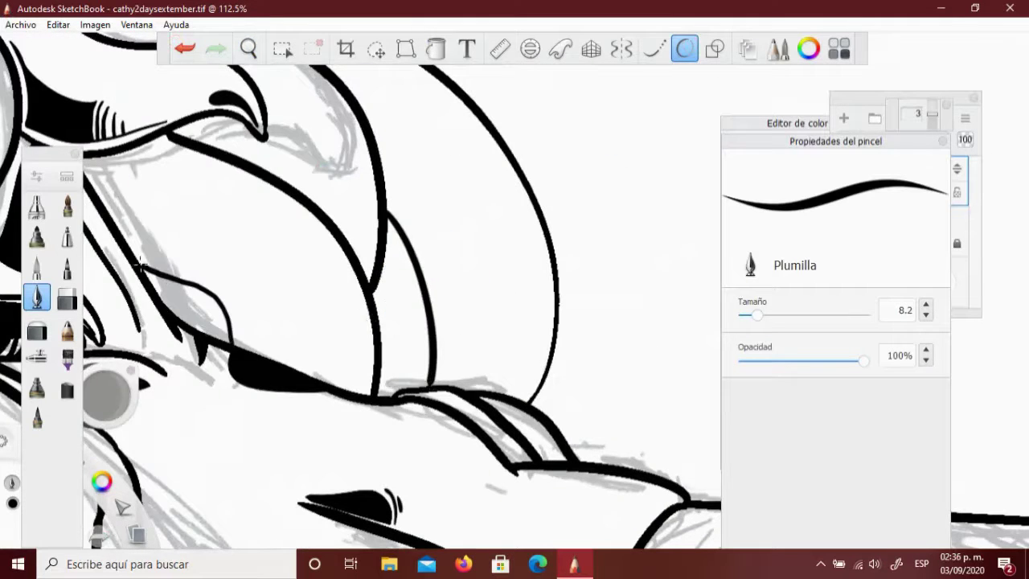
key(space)
mouse_move(288, 177)
mouse_down()
mouse_move(257, 178)
mouse_move(317, 218)
mouse_up()
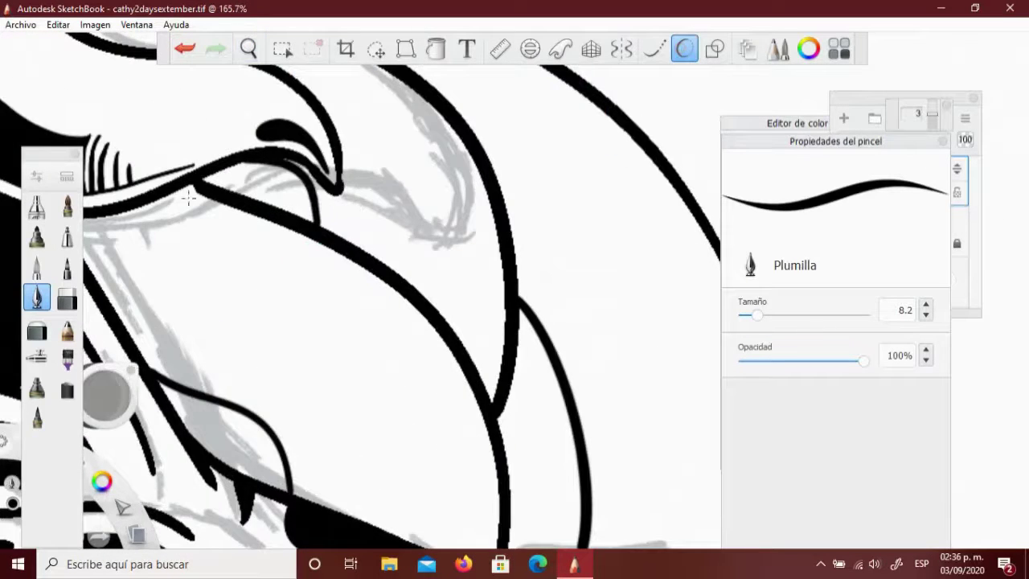
scroll(188, 197, down, 10)
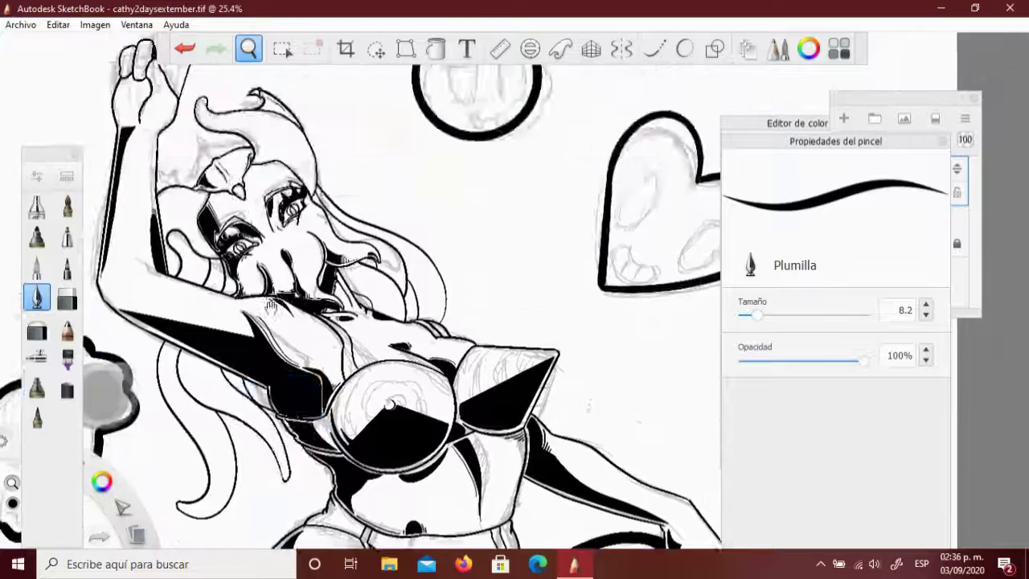
scroll(271, 307, up, 10)
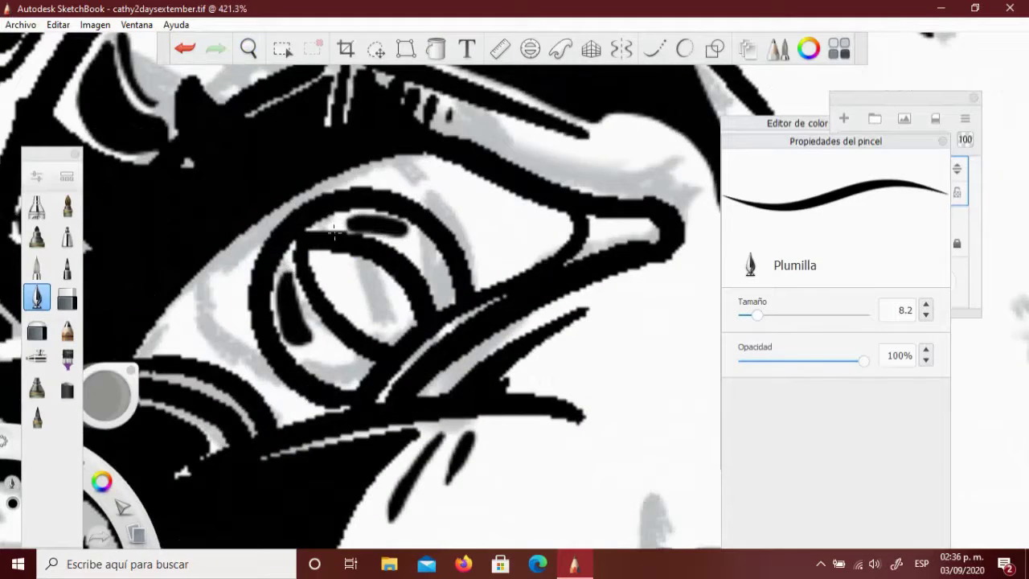
scroll(303, 356, down, 5)
scroll(315, 171, up, 5)
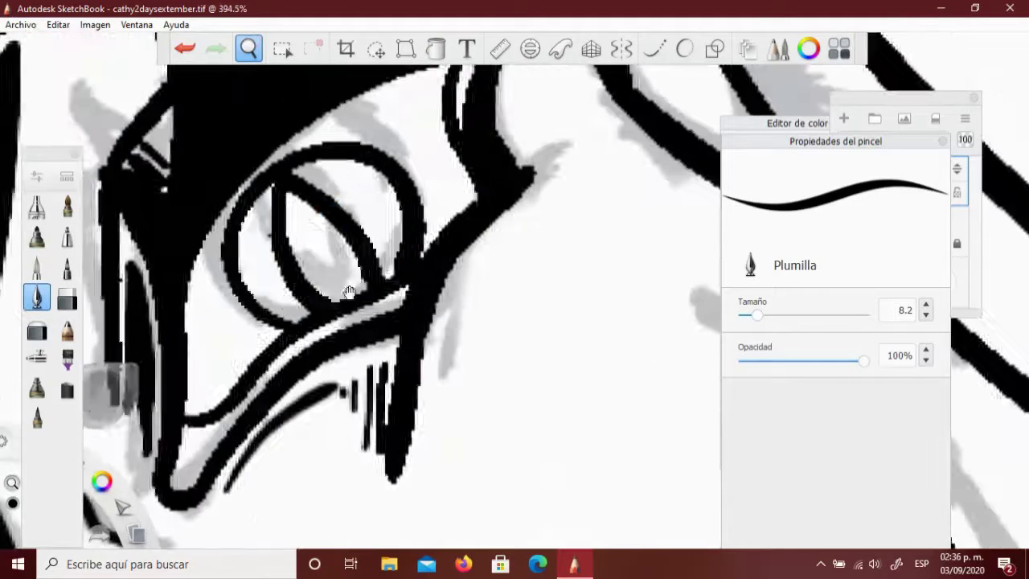
scroll(308, 177, down, 10)
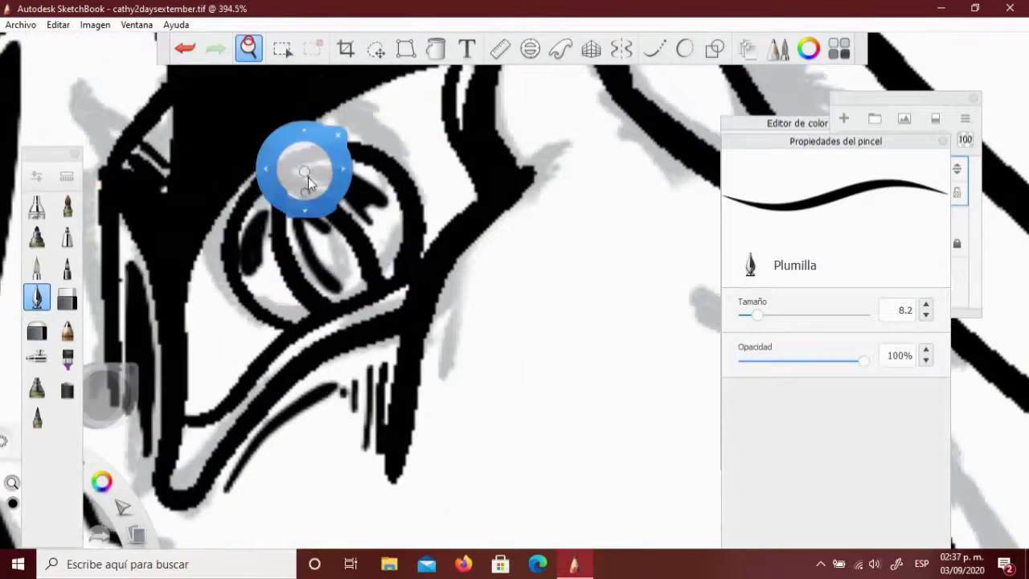
scroll(328, 325, down, 2)
scroll(363, 356, up, 5)
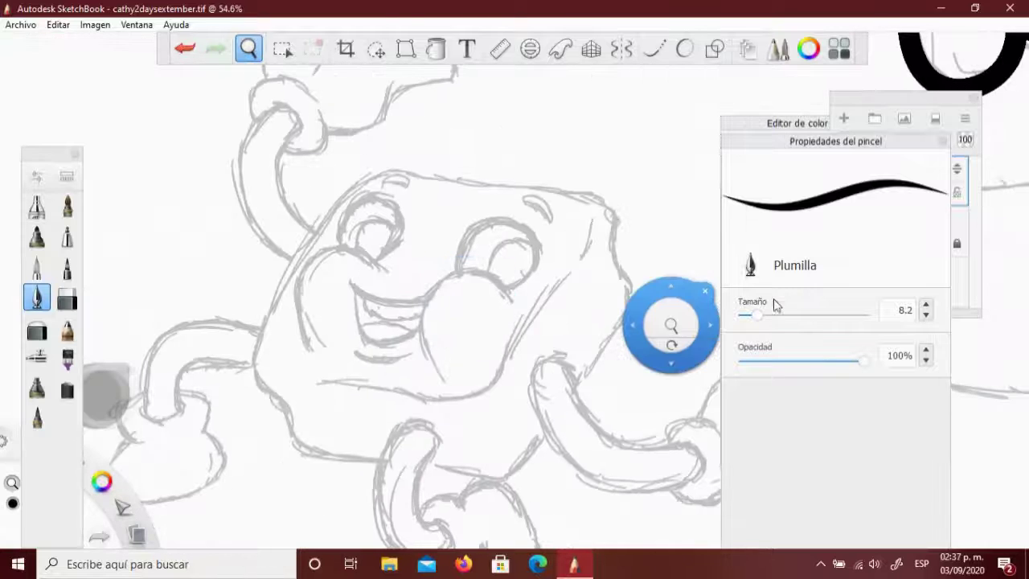
At brush size 23.3, outline the creature's head and fill the hook shape black
drag(755, 314, 788, 314)
mouse_move(575, 388)
mouse_down()
mouse_move(602, 194)
mouse_move(374, 177)
mouse_move(260, 397)
mouse_move(376, 466)
mouse_move(547, 424)
mouse_up()
mouse_move(332, 241)
mouse_down()
mouse_move(283, 146)
mouse_move(288, 121)
mouse_up()
drag(302, 268, 283, 113)
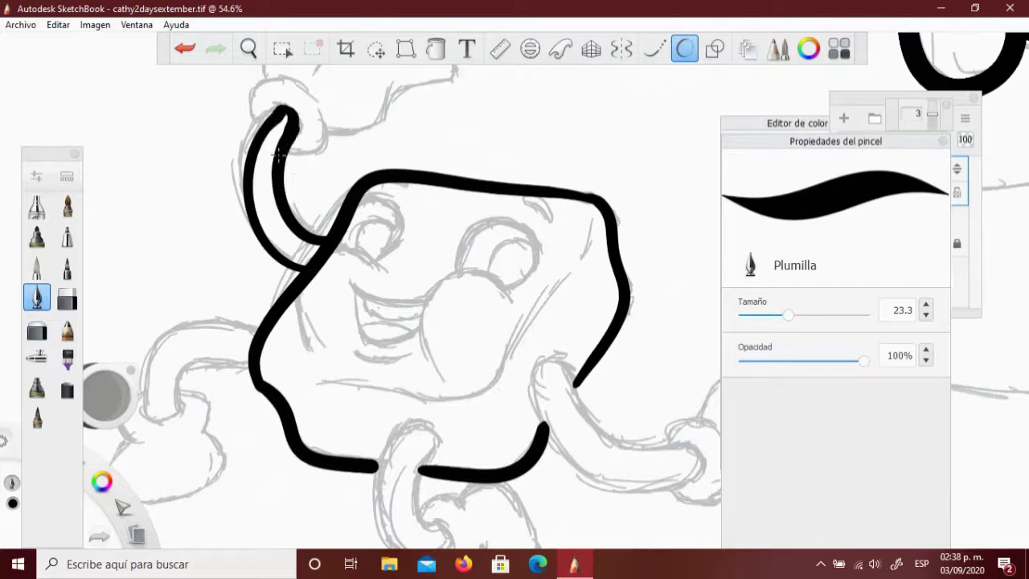
key(f)
click(273, 201)
Ink the closed eye on the spike's face
drag(402, 322, 506, 233)
click(683, 52)
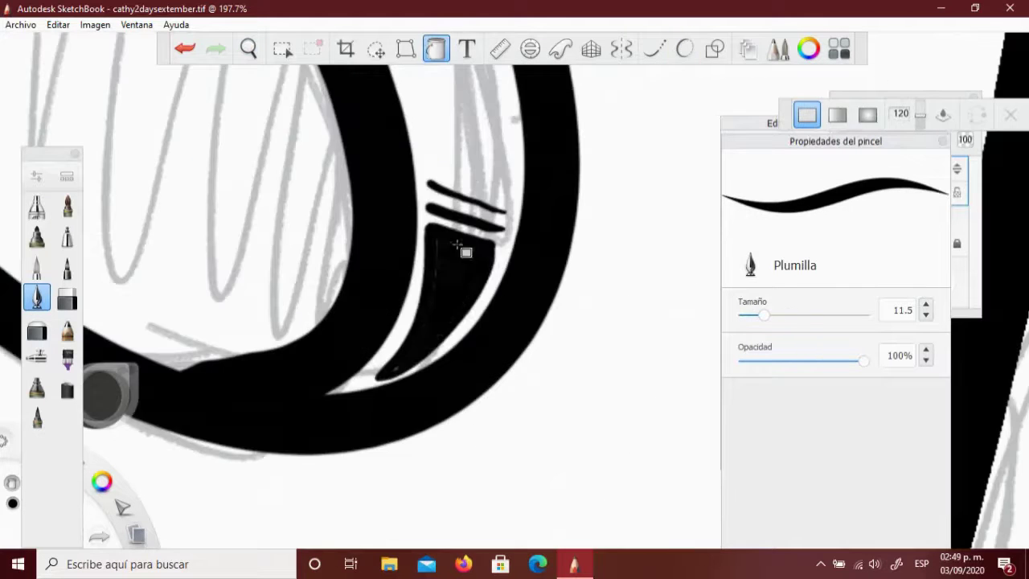
scroll(450, 303, down, 10)
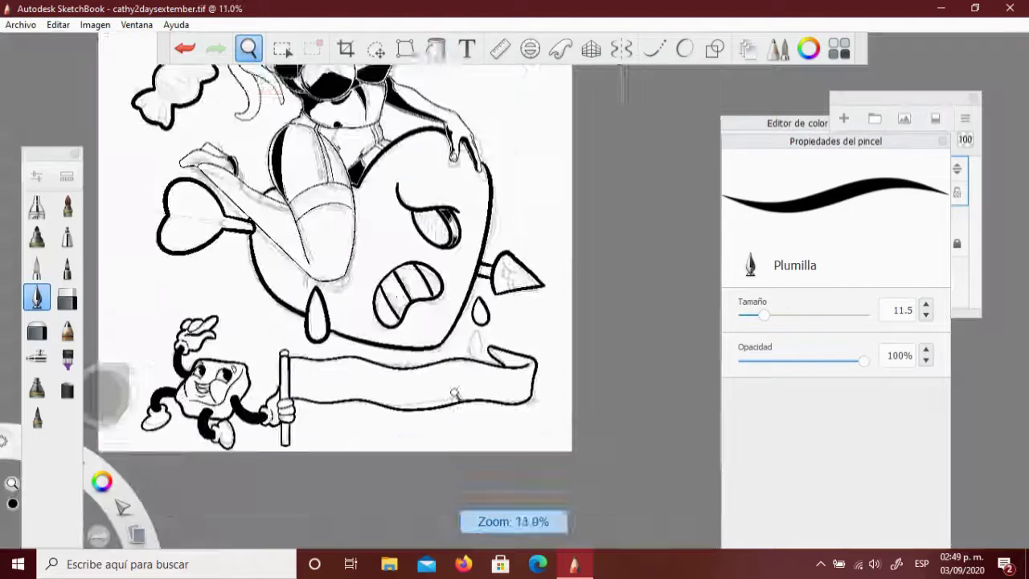
scroll(547, 338, up, 6)
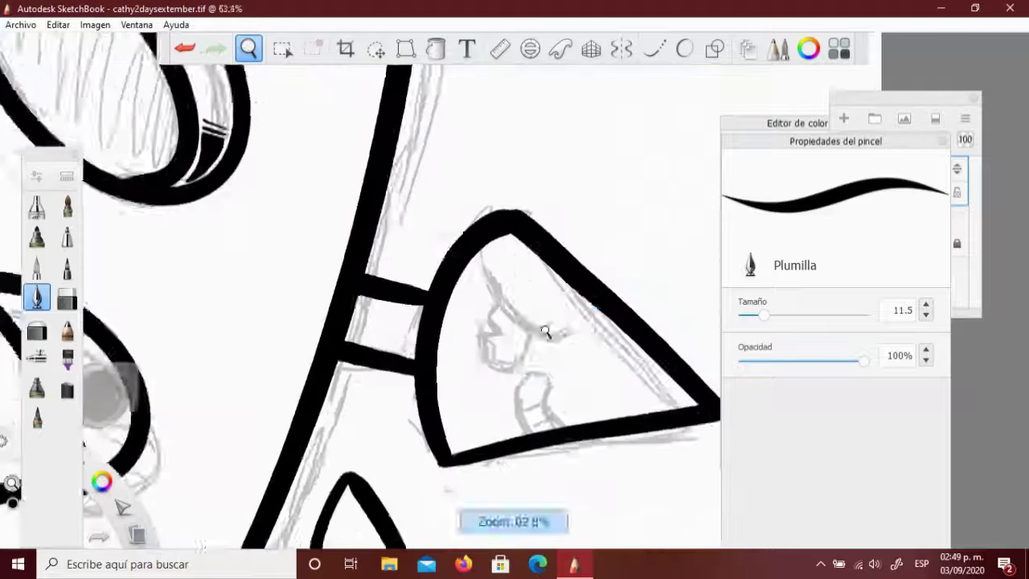
drag(486, 243, 529, 324)
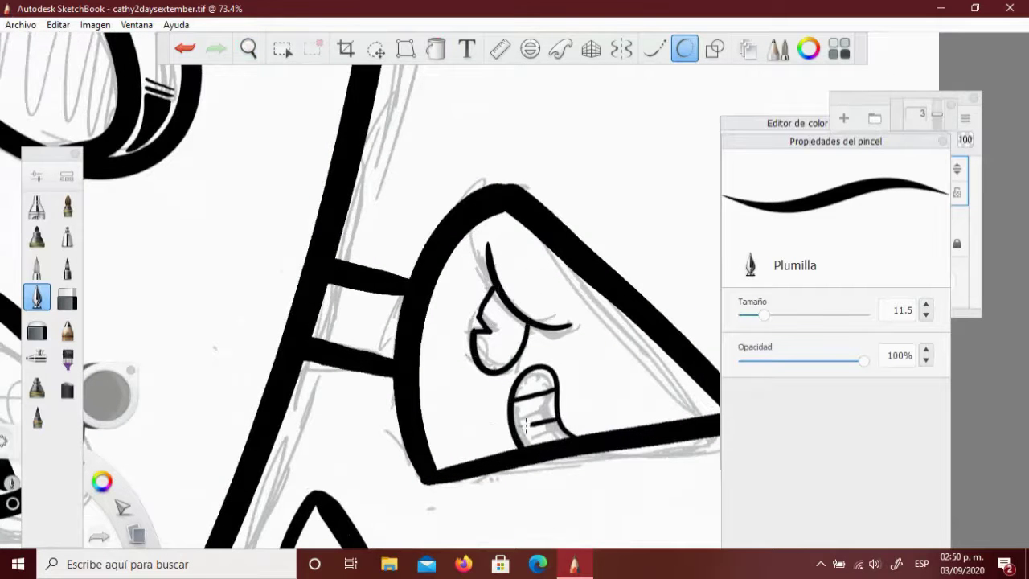
Correct the candy's ellipses and edge line, undoing the misplaced ones
click(249, 48)
mouse_move(482, 322)
mouse_down()
mouse_move(567, 465)
mouse_move(429, 315)
mouse_move(416, 207)
mouse_move(386, 211)
mouse_up()
click(184, 49)
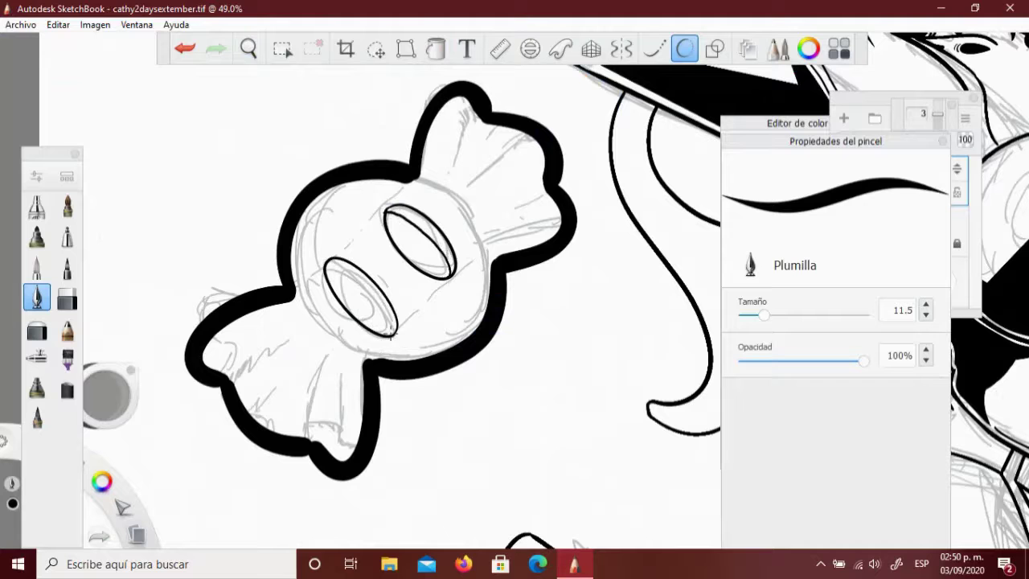
key(ctrl+z)
key(ctrl+z)
drag(488, 249, 453, 201)
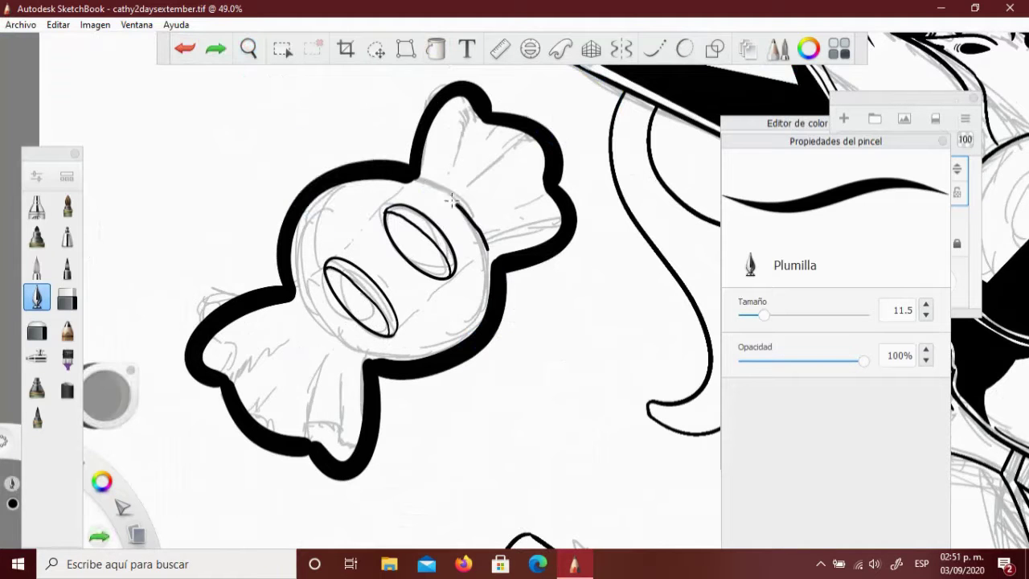
click(185, 51)
key(ctrl+z)
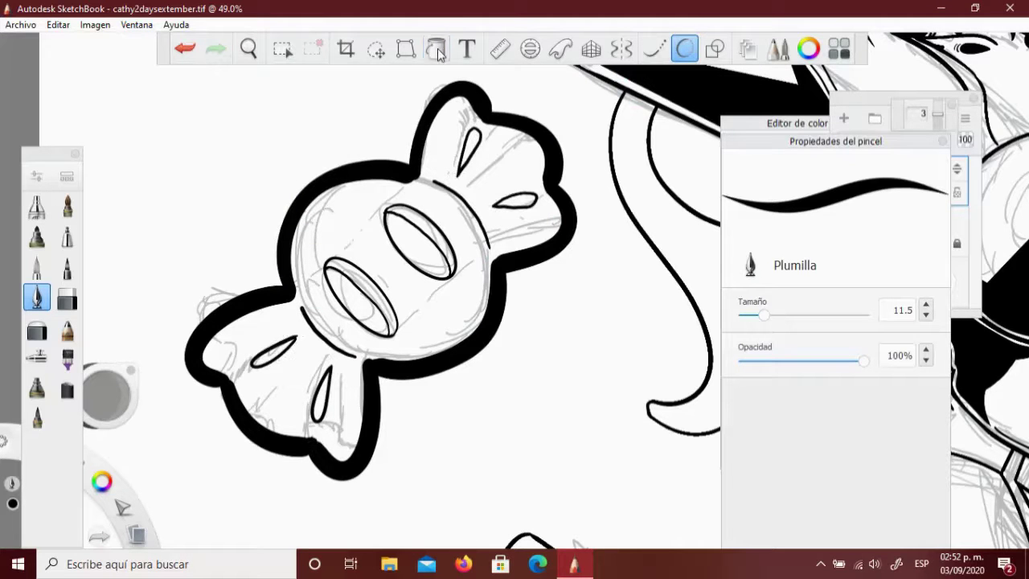
Fill the candy's teardrop, right lobe and both ellipses solid black
click(436, 49)
click(514, 201)
click(471, 163)
click(418, 241)
click(359, 297)
click(249, 49)
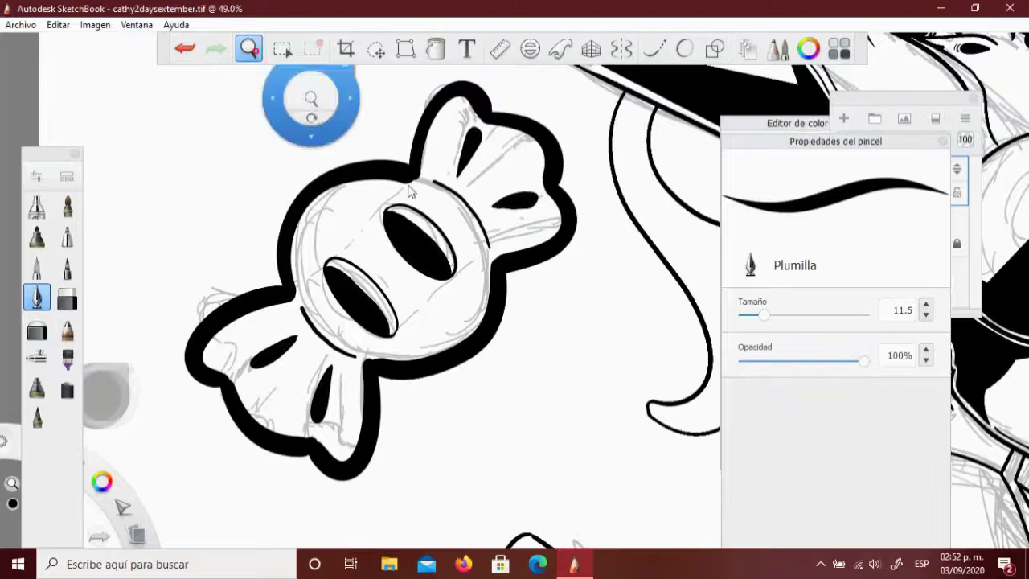
Draw ellipse eyes on the small heart and fill both black
key(Home)
drag(617, 203, 519, 157)
key(o)
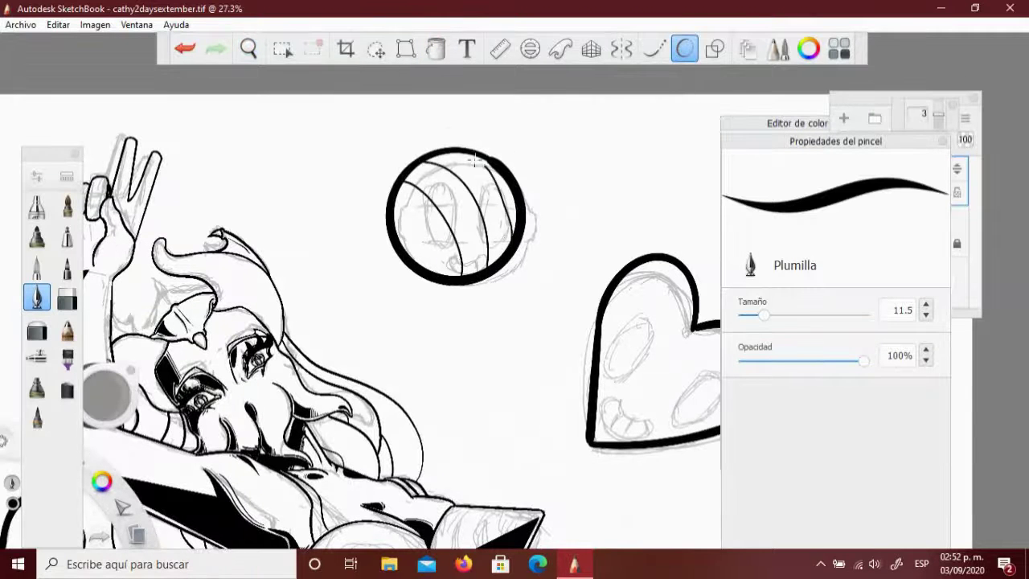
key(space)
key(Home)
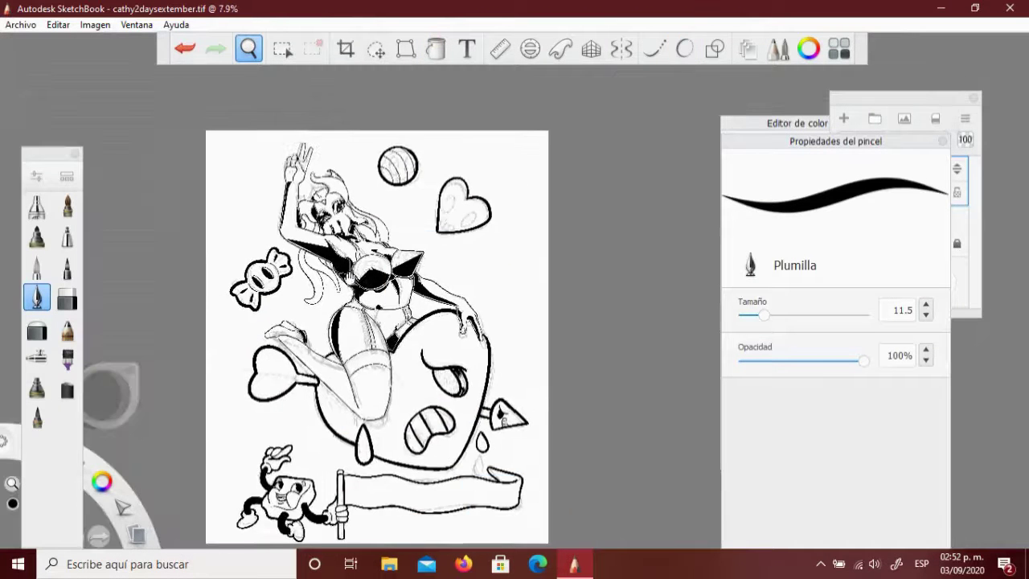
scroll(446, 178, up, 5)
drag(423, 218, 444, 156)
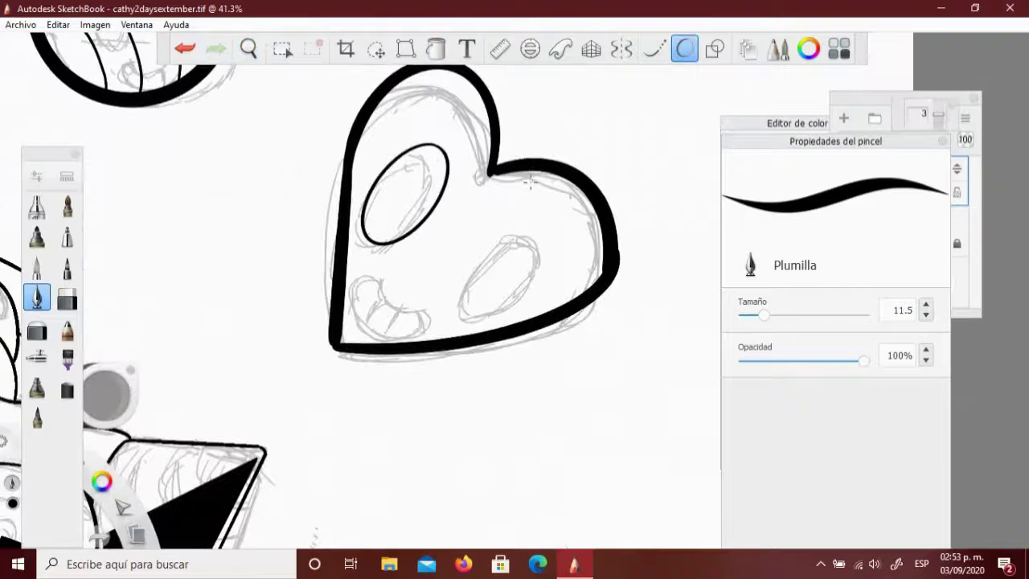
drag(456, 297, 543, 235)
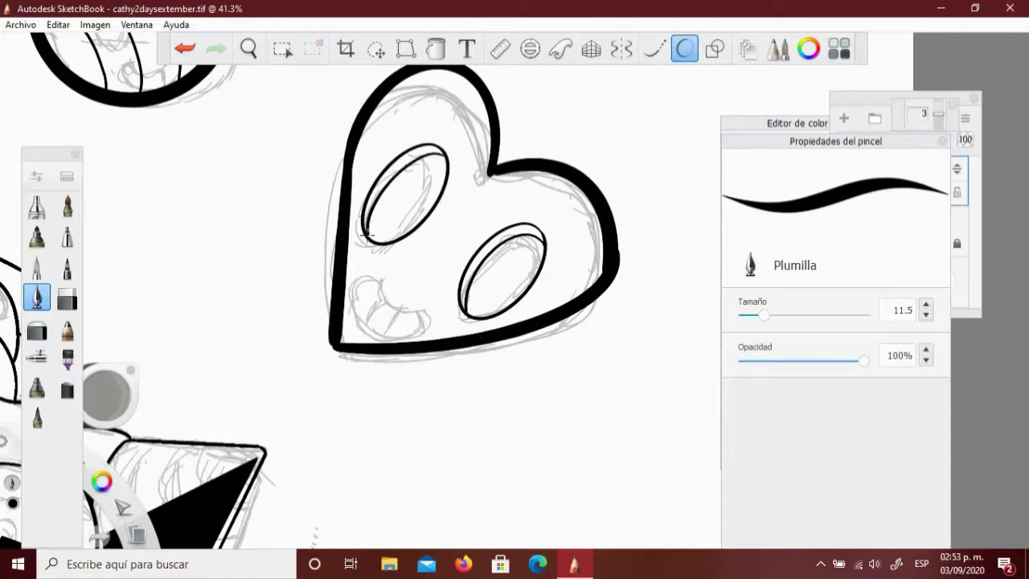
click(420, 201)
click(507, 269)
scroll(507, 268, down, 2)
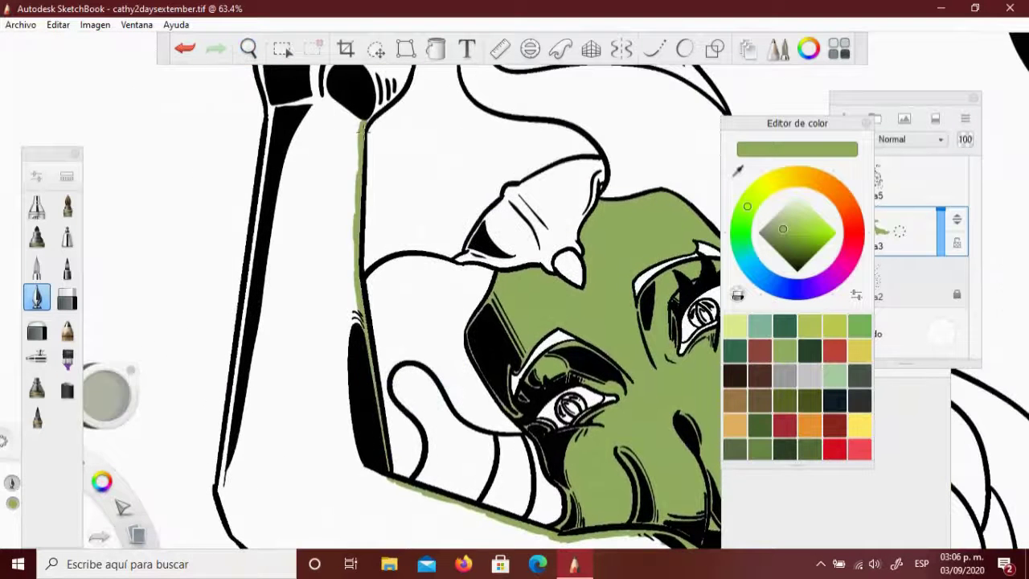
Frame the whole figure and undo two stray olive strokes along the collar
drag(396, 96, 375, 259)
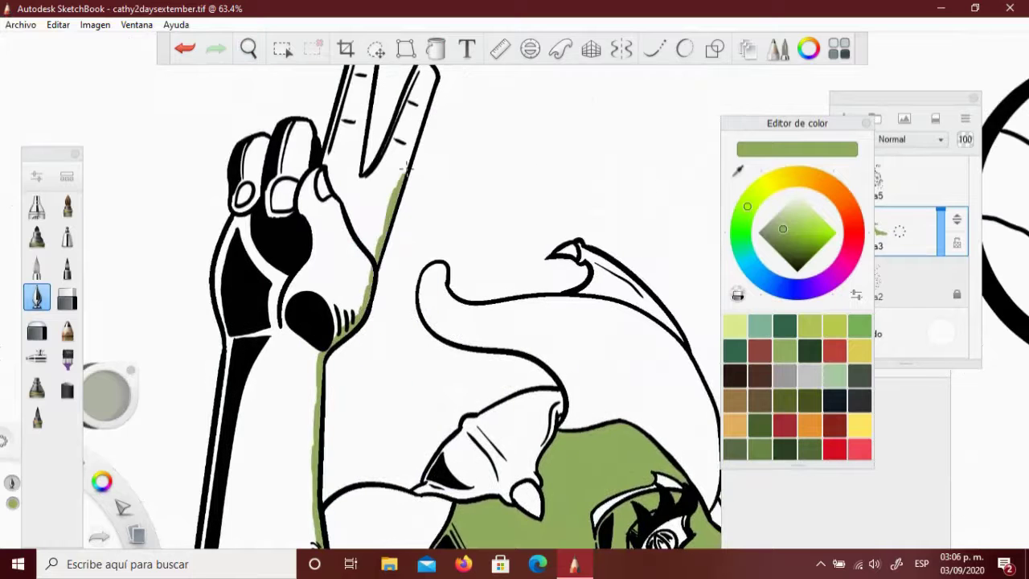
drag(431, 87, 412, 155)
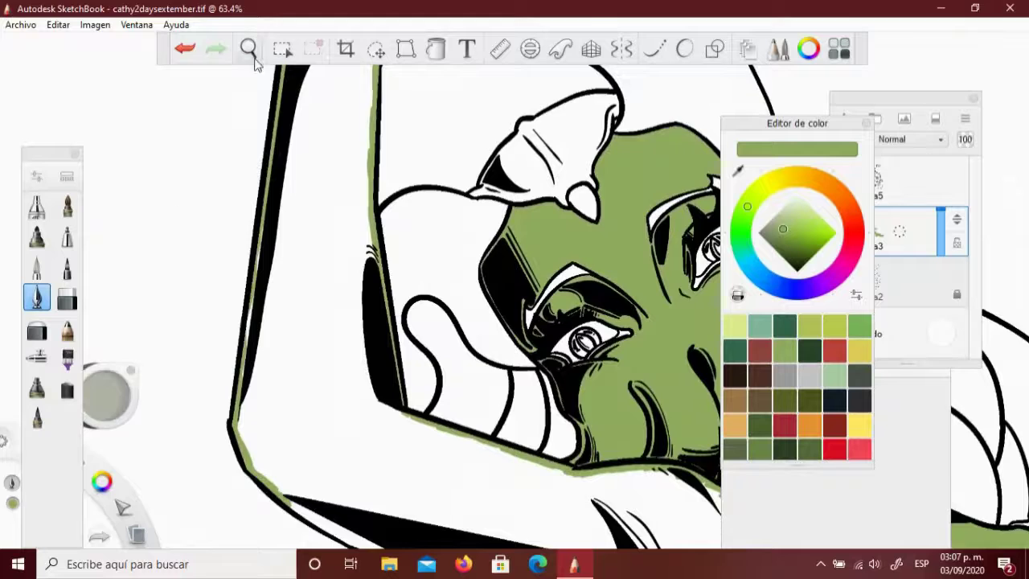
drag(248, 49, 324, 338)
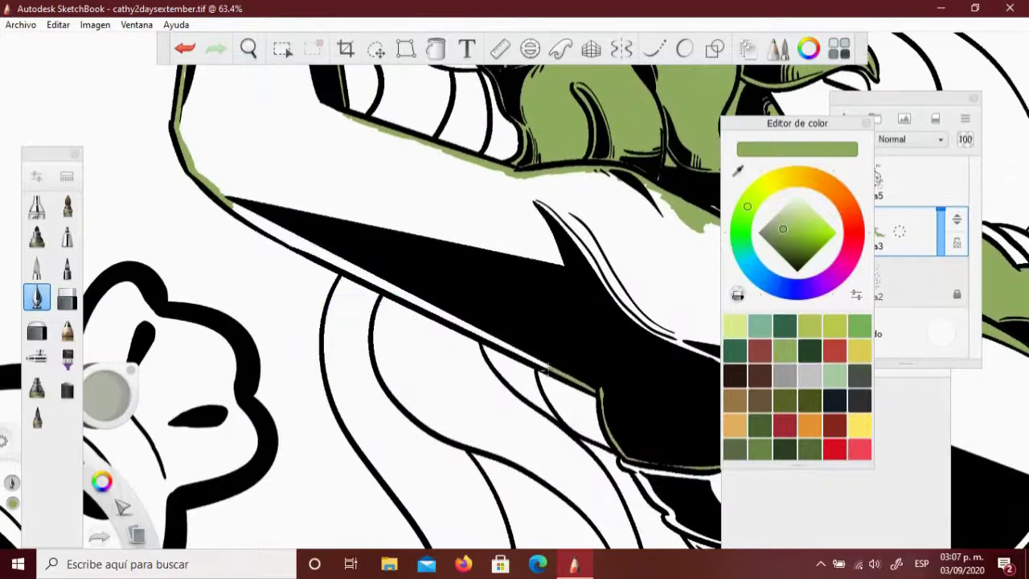
mouse_move(248, 49)
mouse_down()
mouse_move(265, 121)
mouse_move(370, 319)
mouse_move(418, 310)
mouse_move(459, 321)
mouse_move(440, 289)
mouse_up()
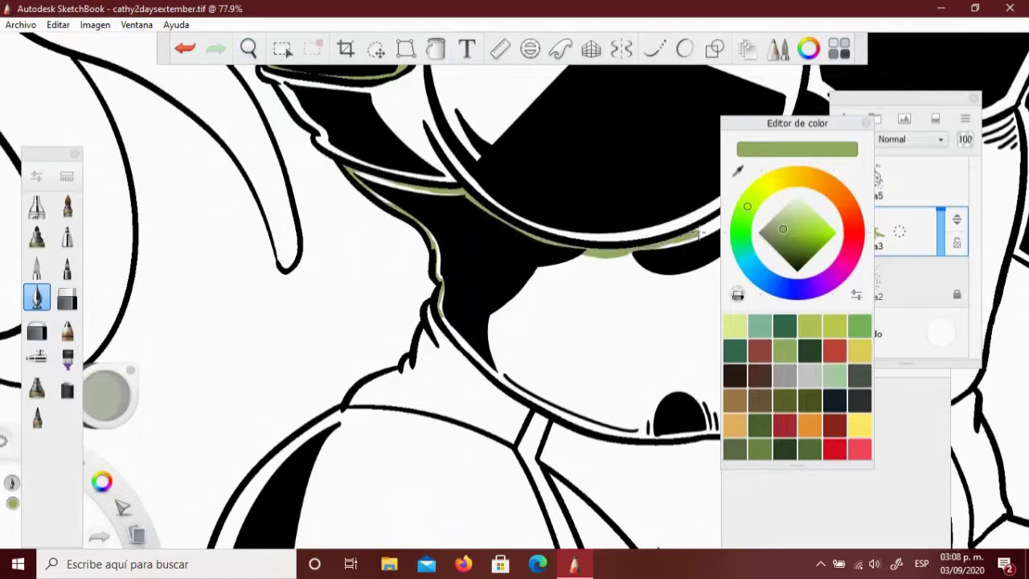
drag(434, 359, 653, 416)
key(ctrl+z)
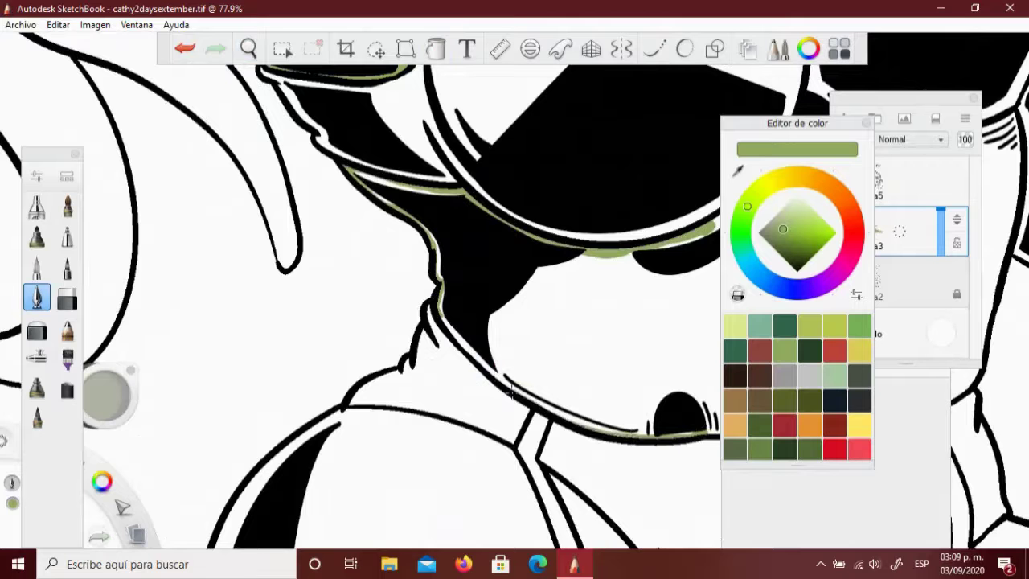
key(ctrl+z)
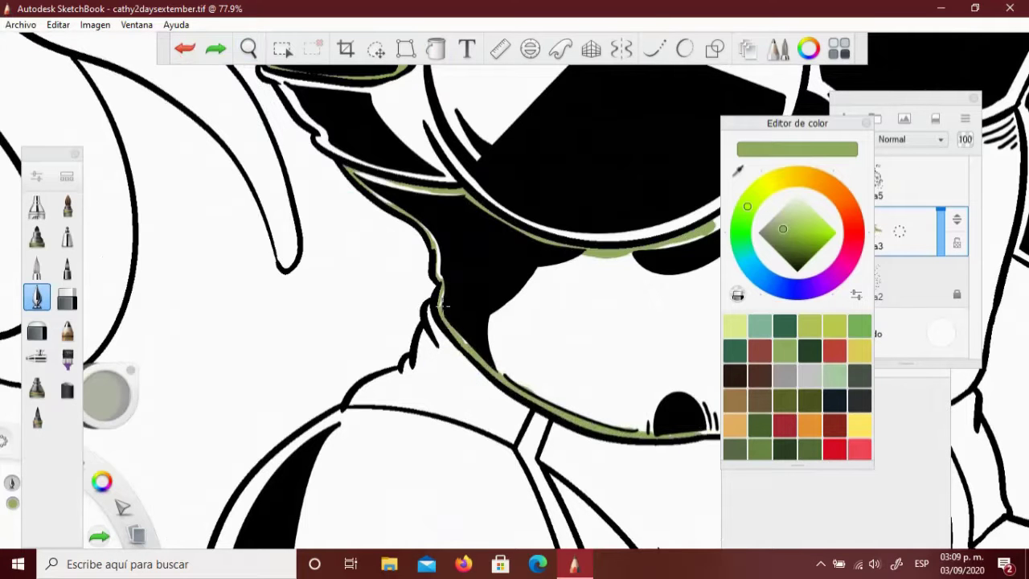
Fill the inner thigh strip olive green on Capa3
drag(249, 50, 498, 282)
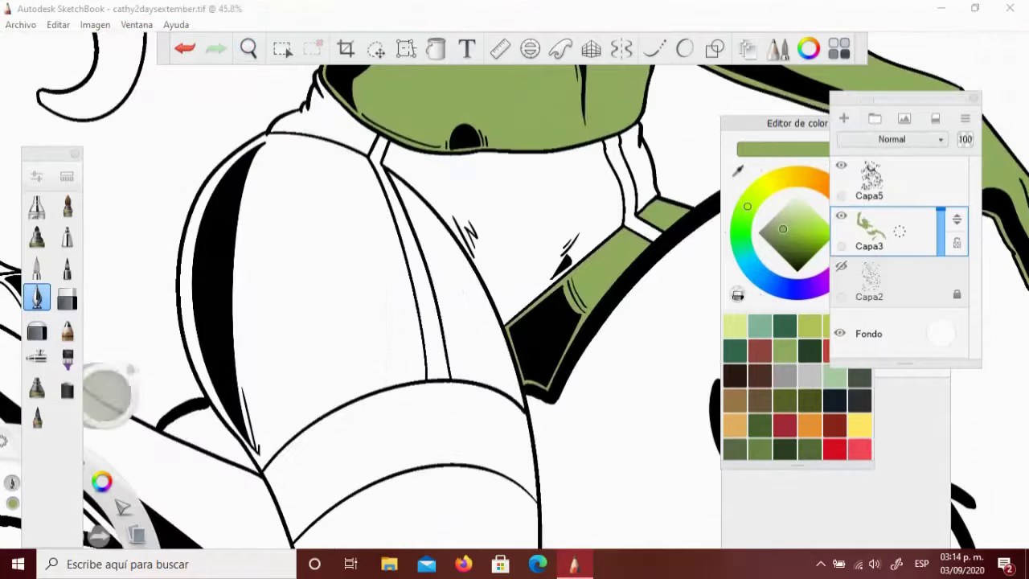
click(885, 233)
click(458, 310)
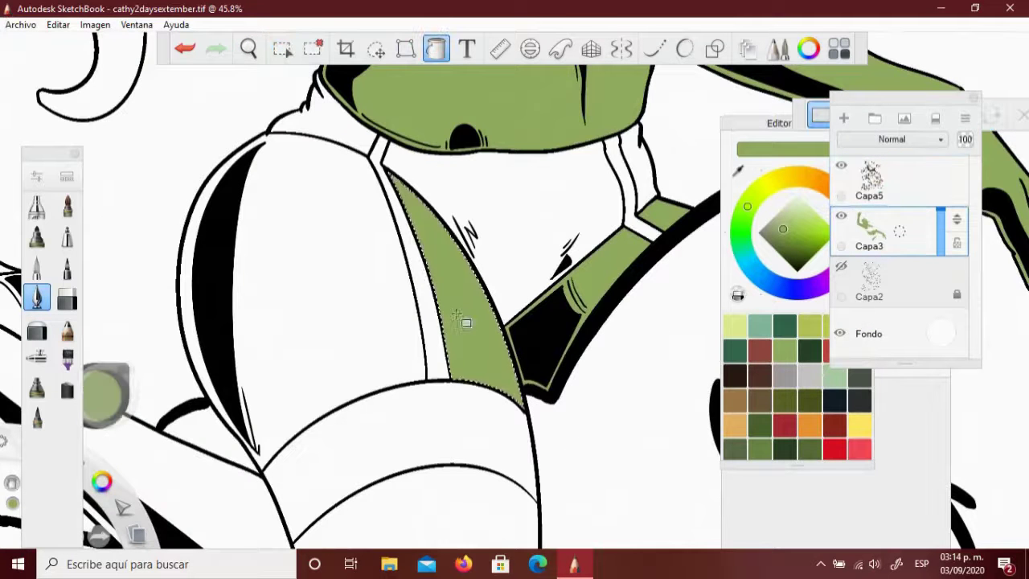
key(ctrl+z)
key(ctrl+z)
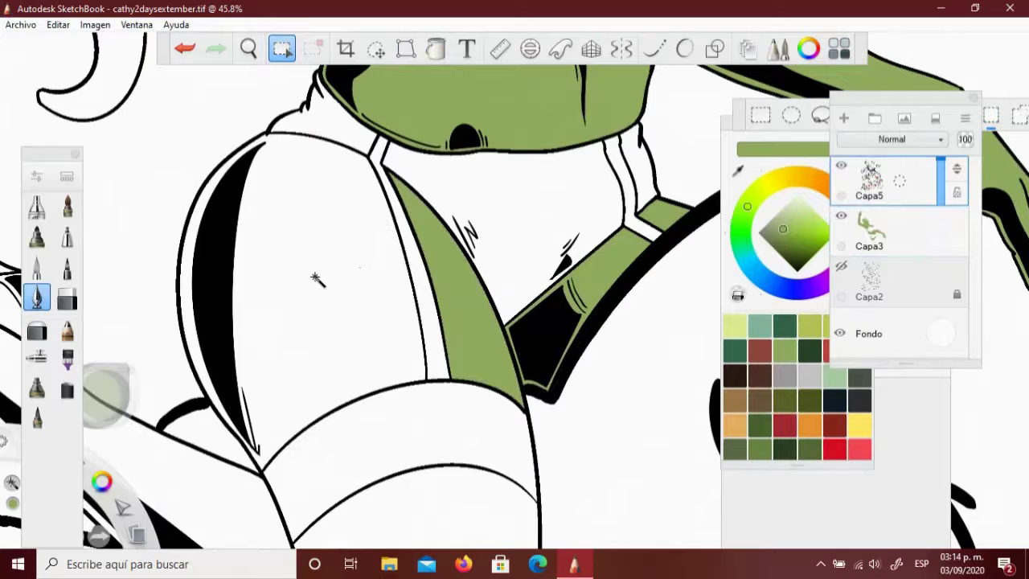
Fill the selected white stocking area green on Capa3
click(319, 273)
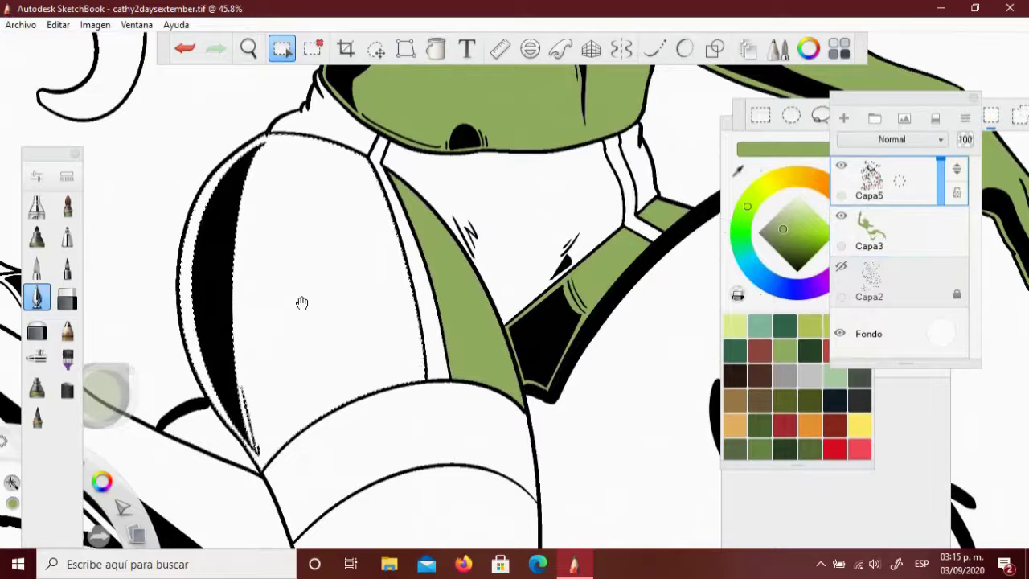
click(884, 233)
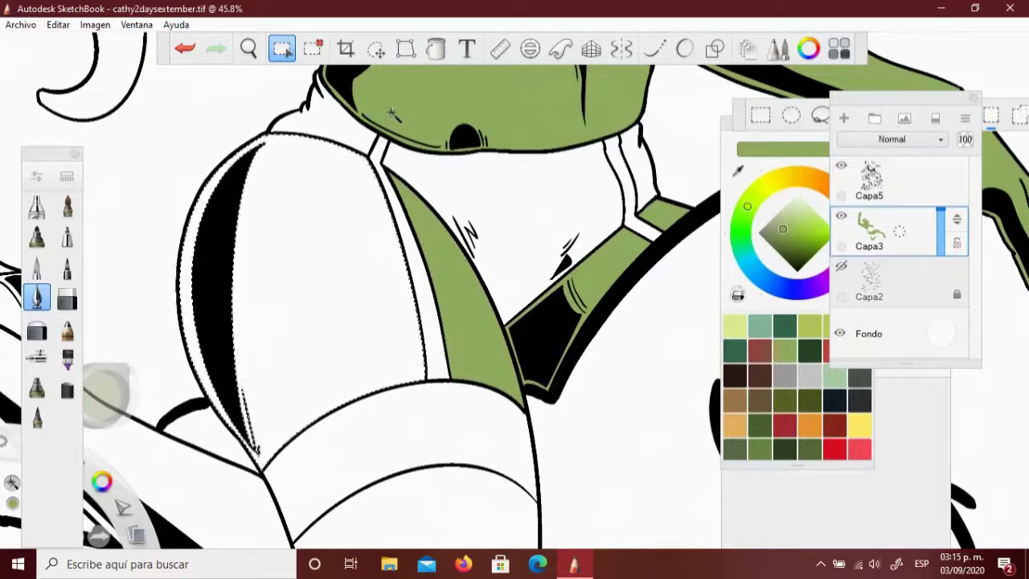
click(436, 49)
click(294, 226)
key(space)
drag(374, 161, 310, 265)
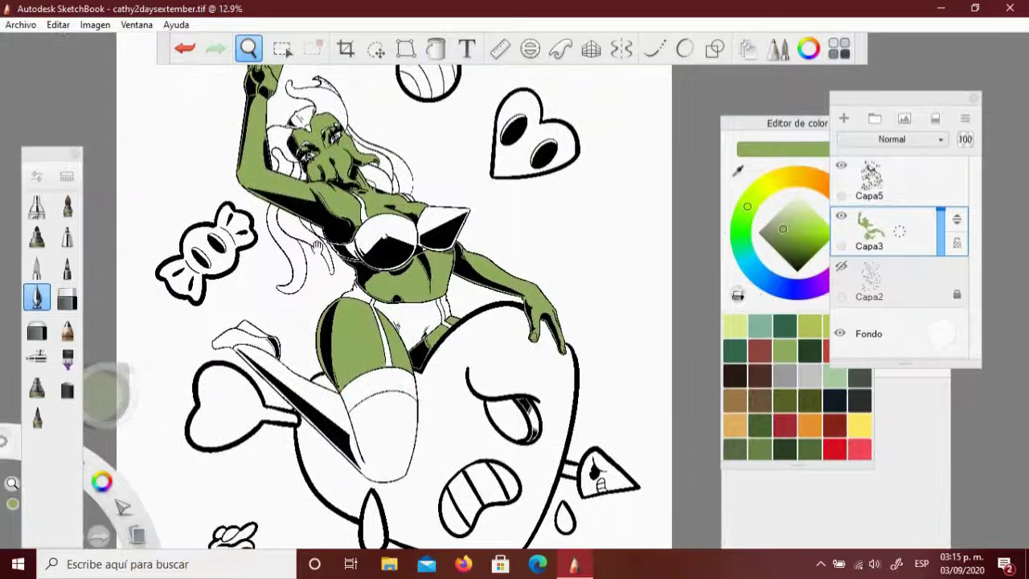
Select both white stocking areas on Capa5, then return to Capa3
click(869, 178)
click(282, 49)
click(205, 402)
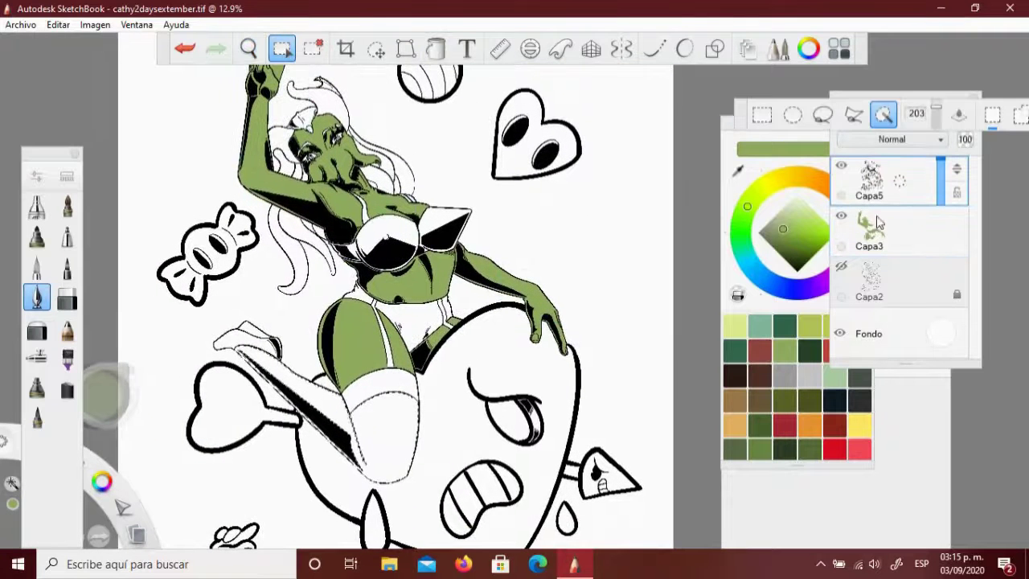
click(878, 223)
scroll(399, 277, down, 2)
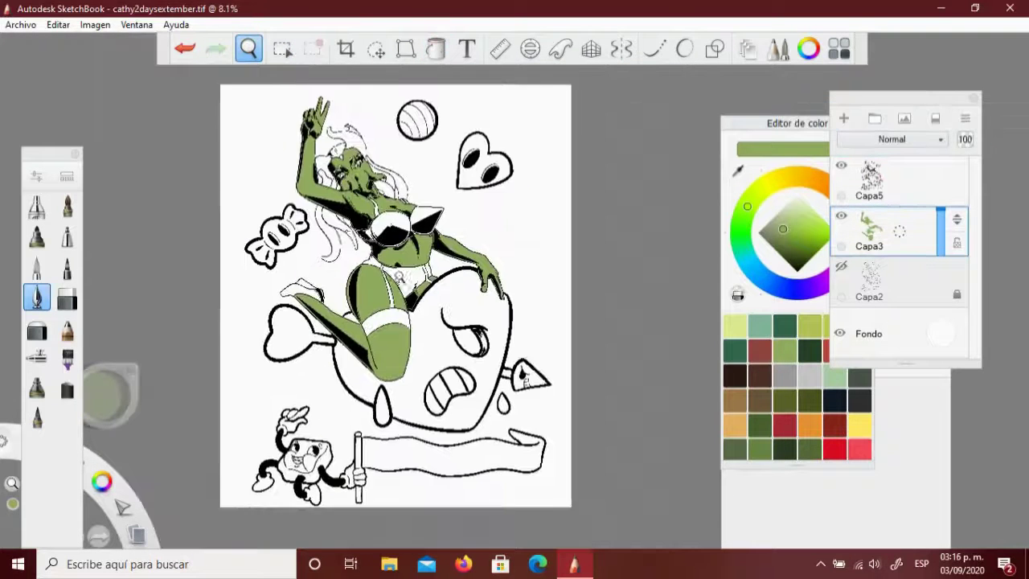
key(space)
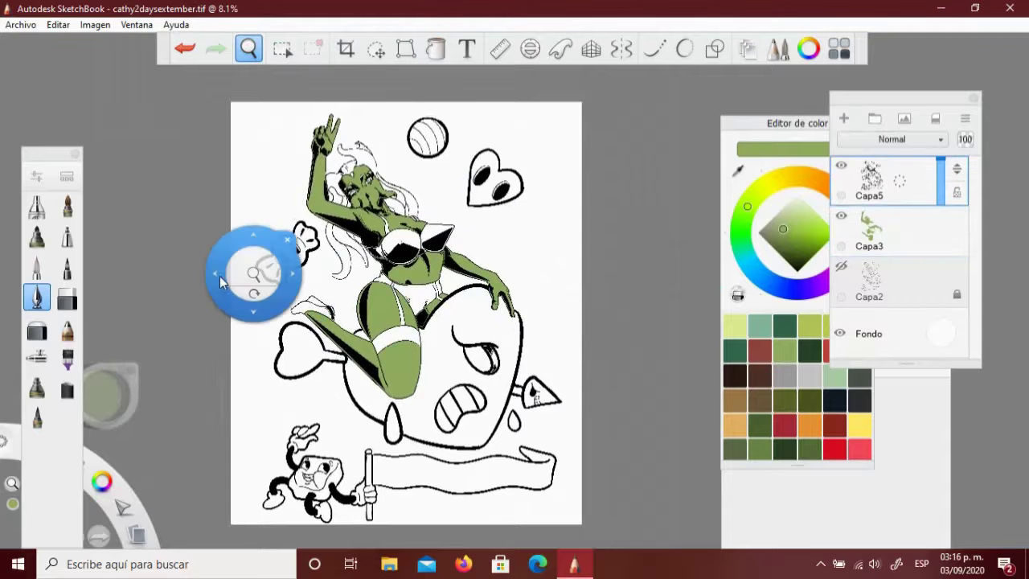
scroll(384, 233, up, 8)
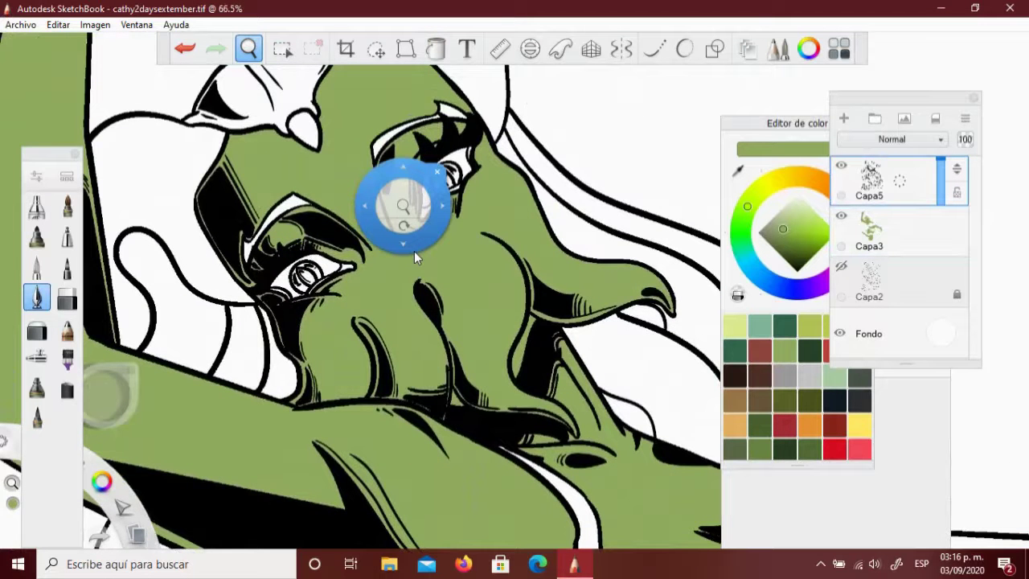
scroll(414, 251, up, 1)
Fill the white patches beside the eyes dark green
key(m)
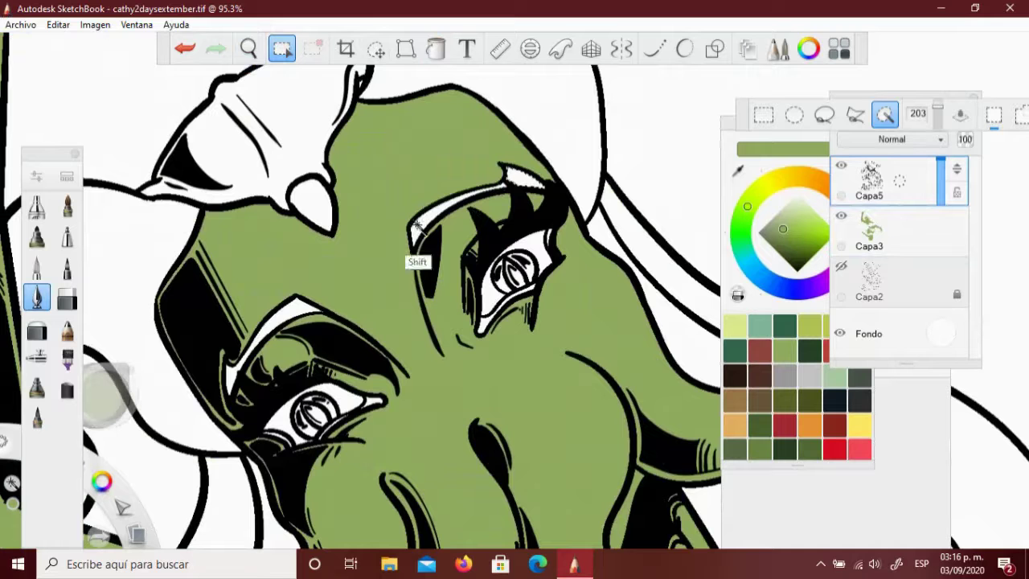
click(882, 235)
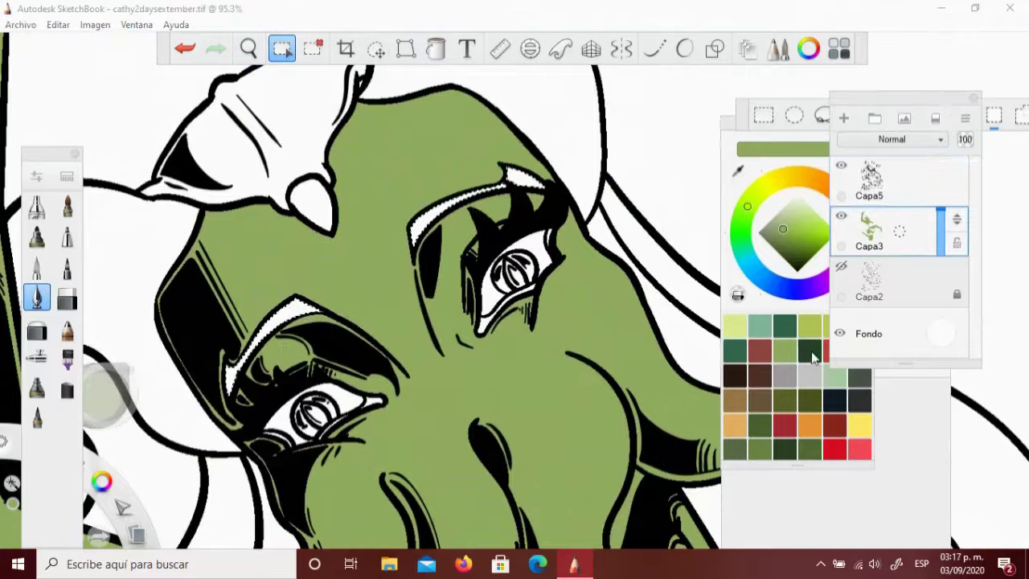
click(810, 350)
key(space)
scroll(383, 158, down, 6)
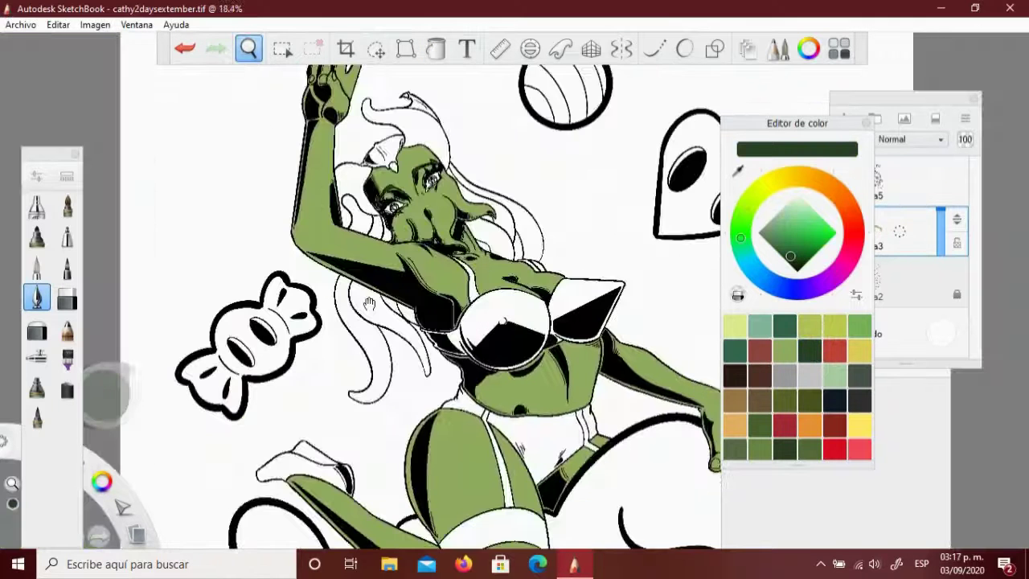
drag(383, 158, 404, 101)
Pick a salmon red and fill the big heart on Capa3
key(m)
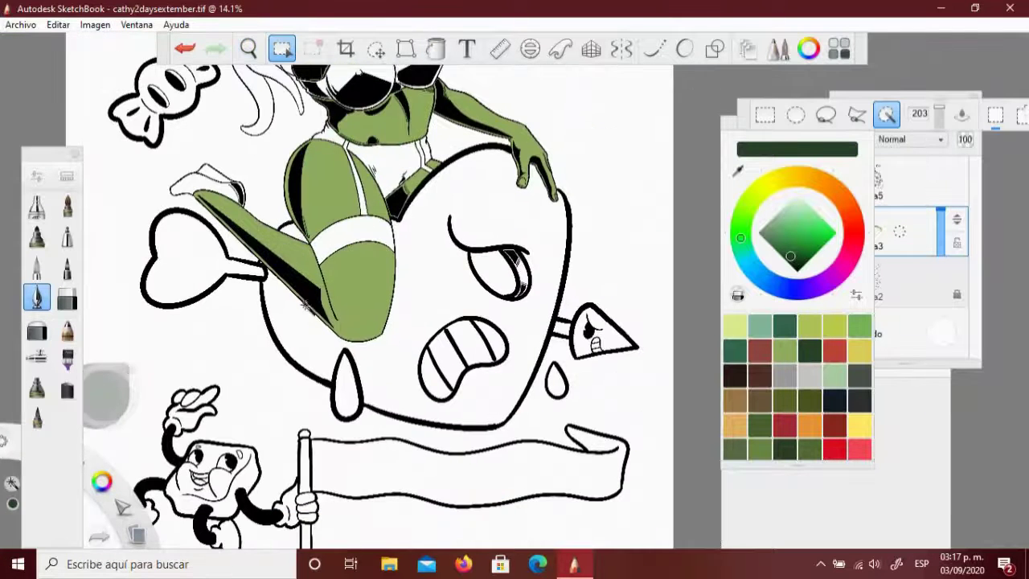
click(870, 181)
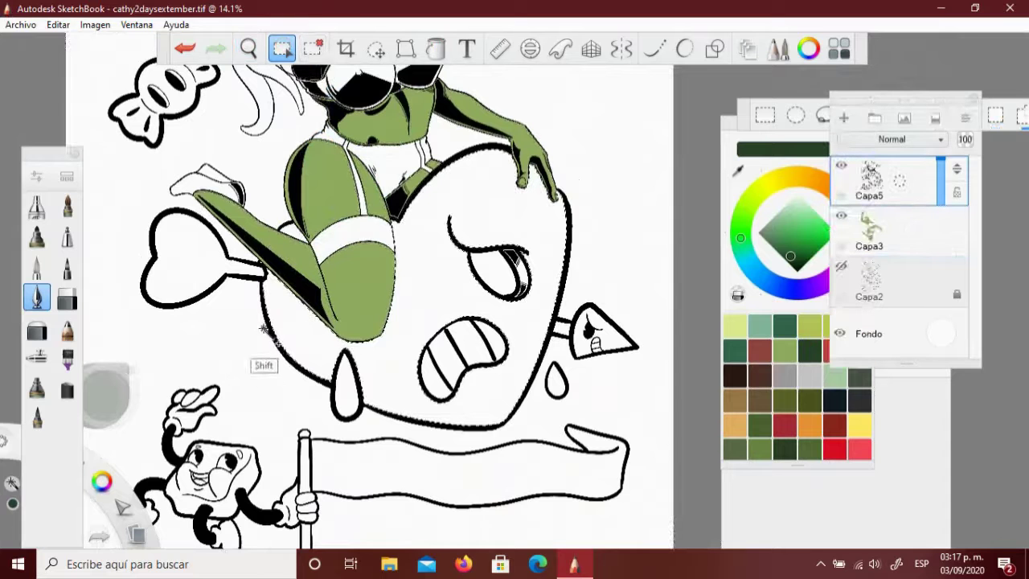
click(791, 241)
click(882, 233)
click(802, 216)
click(802, 220)
click(435, 48)
click(402, 393)
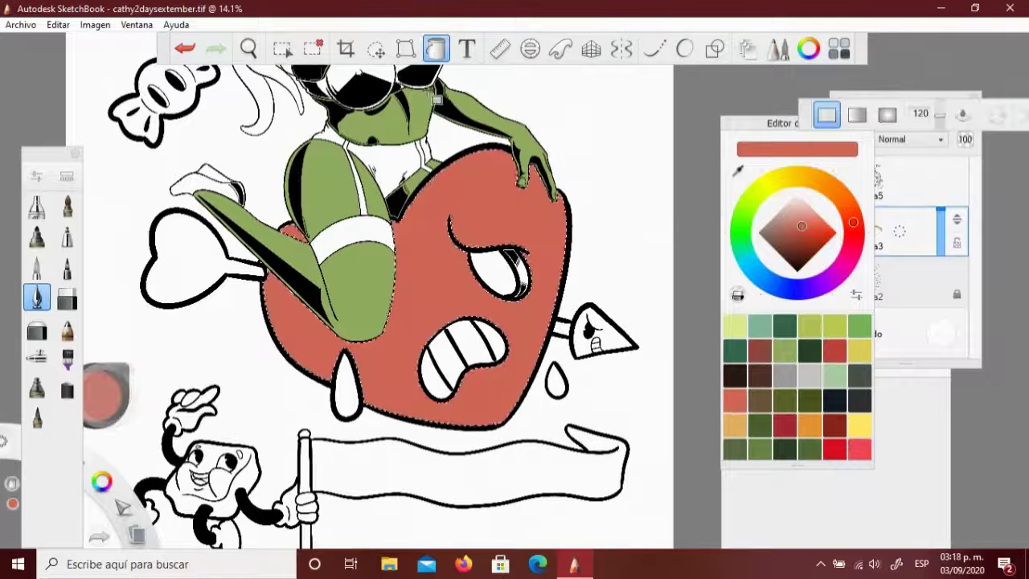
scroll(378, 165, down, 3)
Select the small heart at top right and fill it salmon too
key(m)
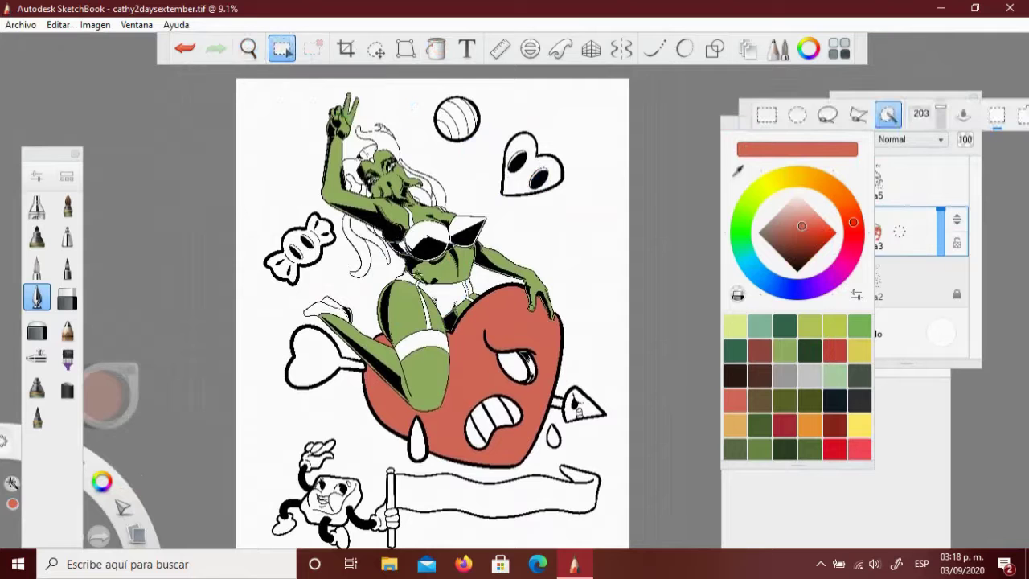
click(370, 277)
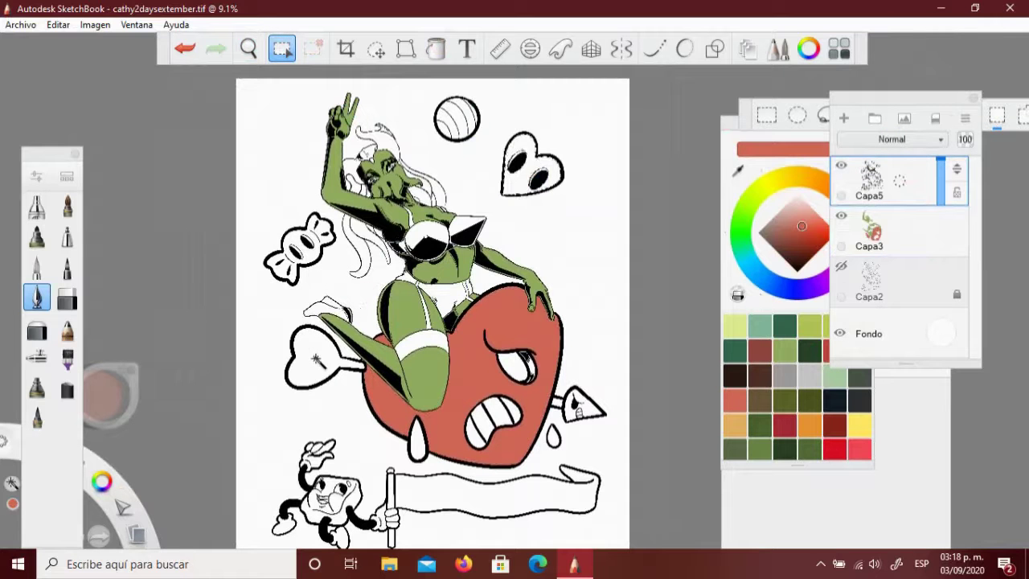
click(869, 233)
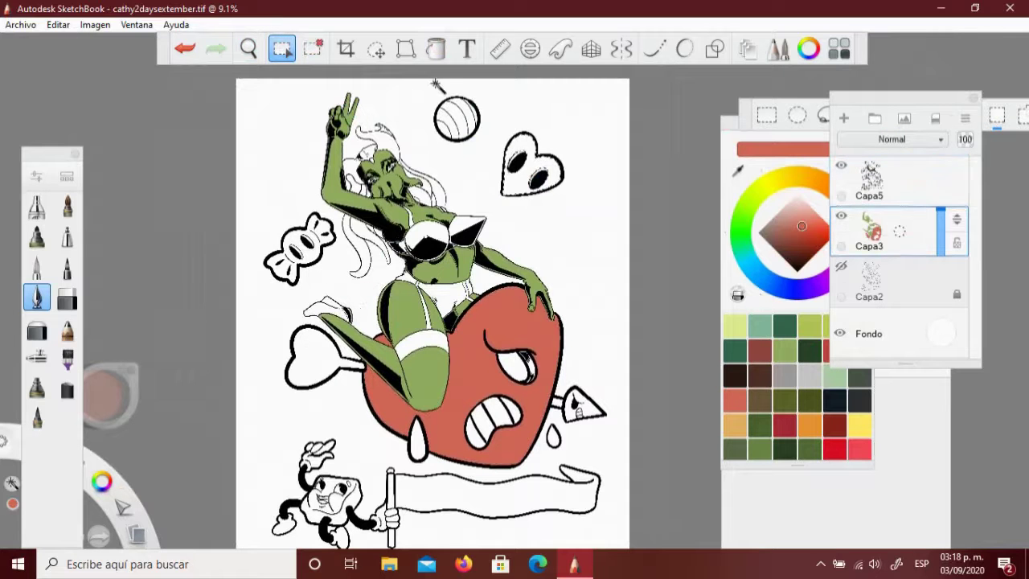
click(526, 149)
click(748, 262)
click(785, 215)
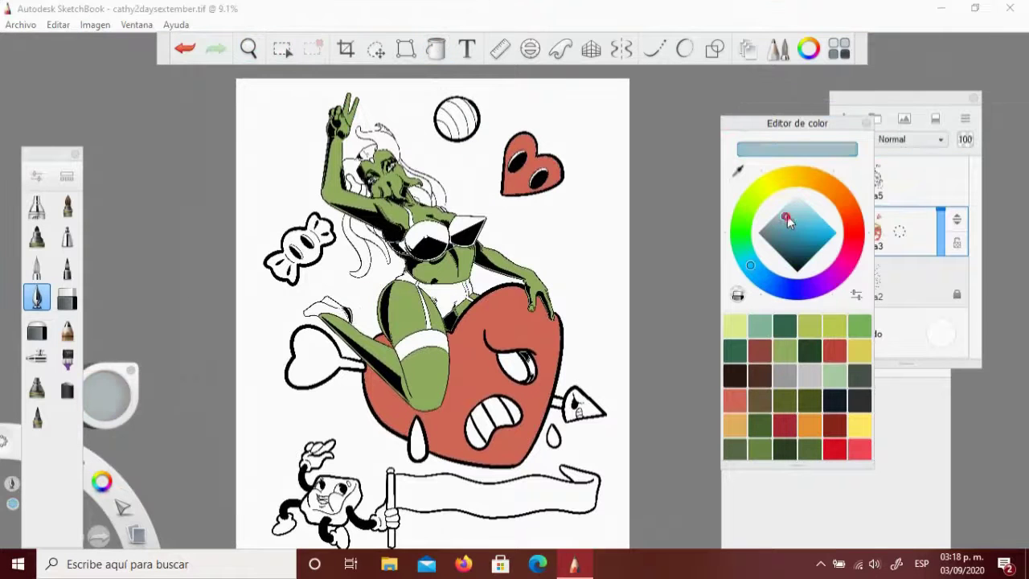
Fill the ball stripes and the drop light blue
click(870, 179)
key(m)
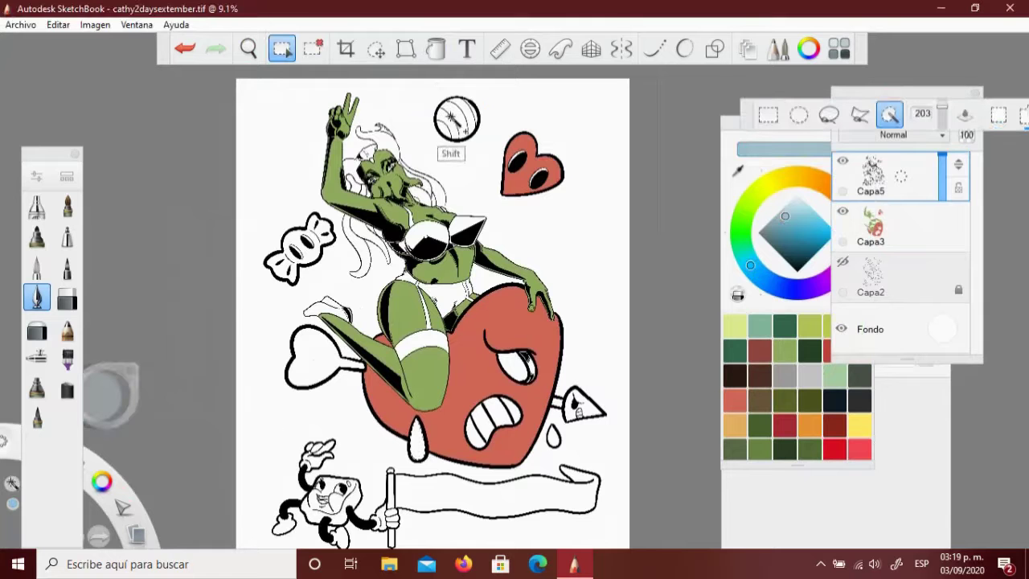
click(871, 229)
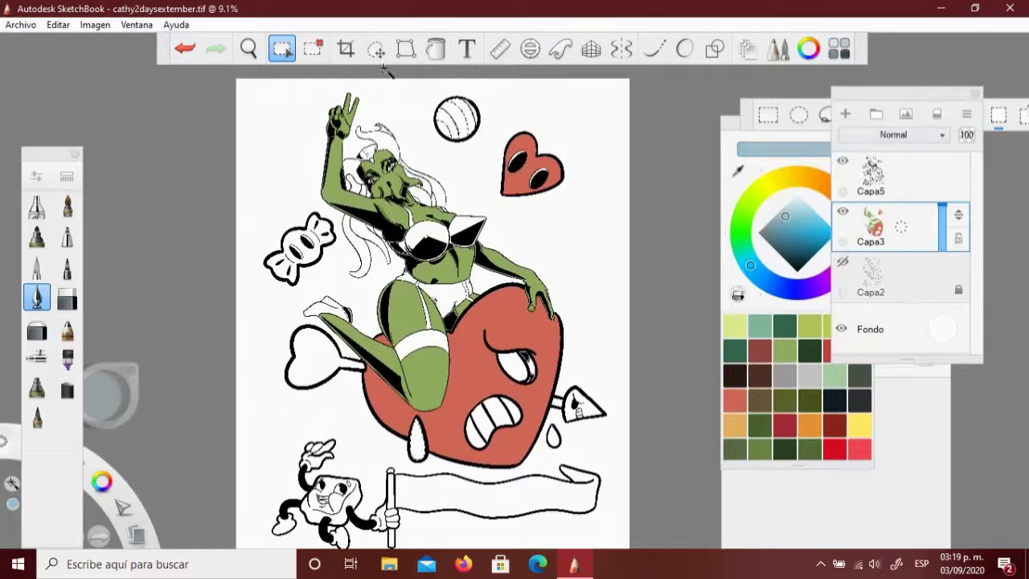
click(457, 119)
click(417, 442)
click(883, 171)
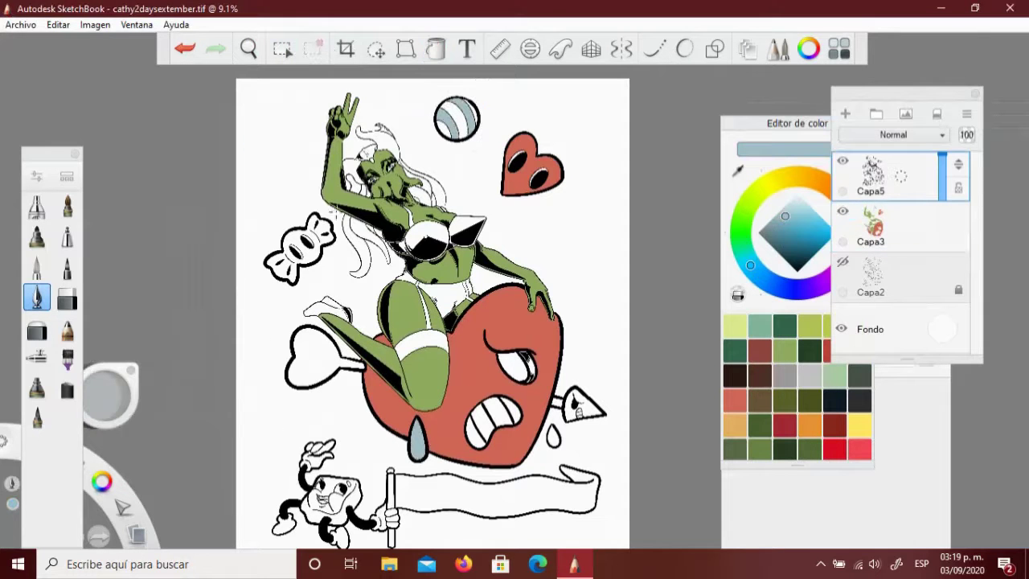
Pick orange and fill the candy, bone and ball stripes with it
click(733, 251)
click(832, 190)
click(814, 226)
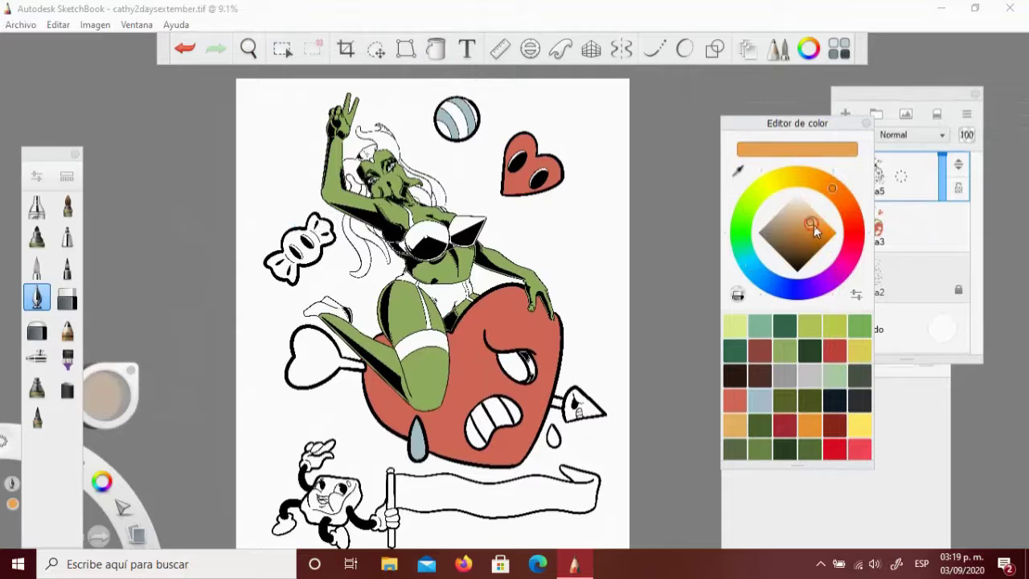
click(282, 48)
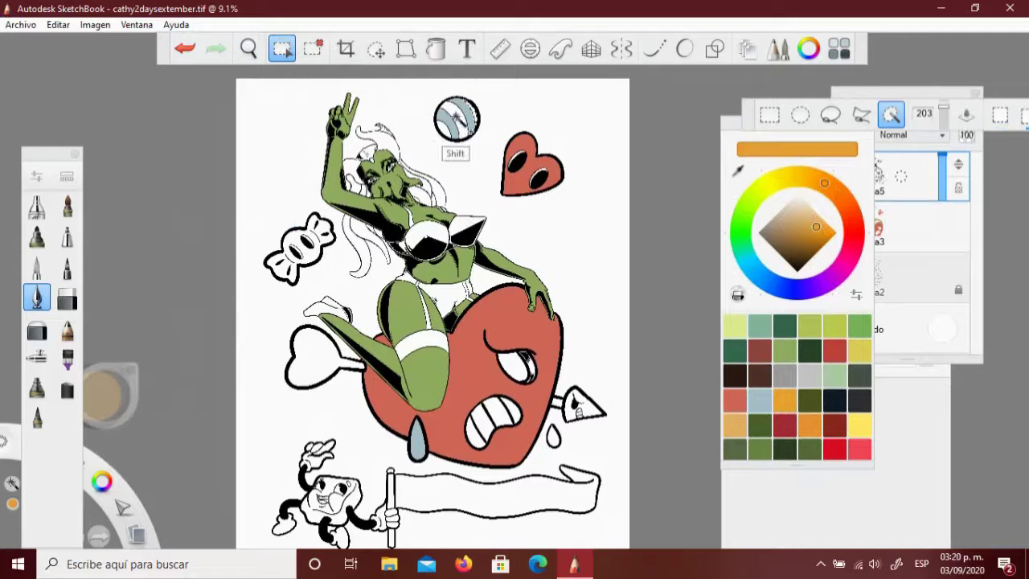
key(shift)
key(shift)
key(shift)
key(shift)
key(shift)
key(Escape)
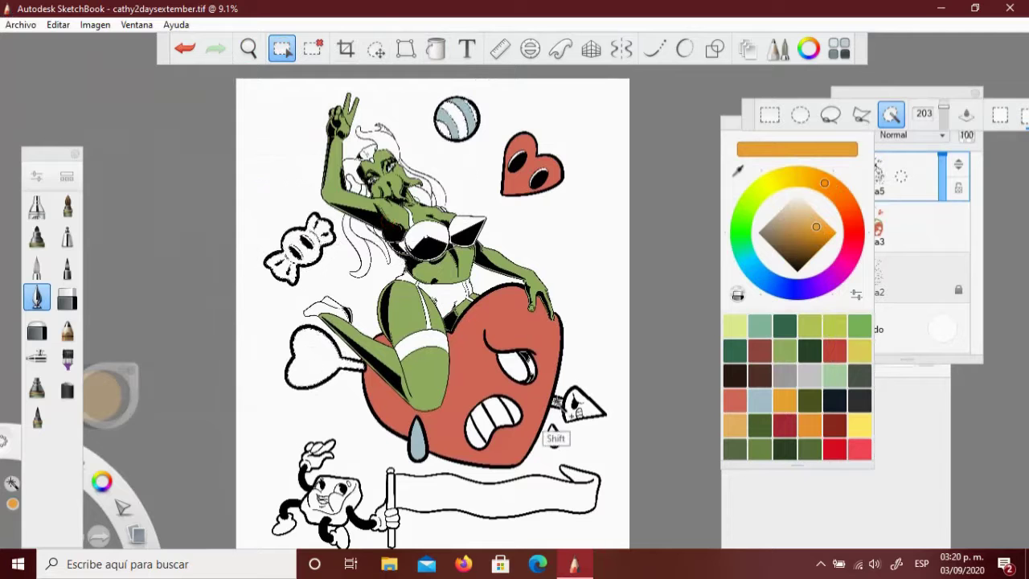
click(299, 247)
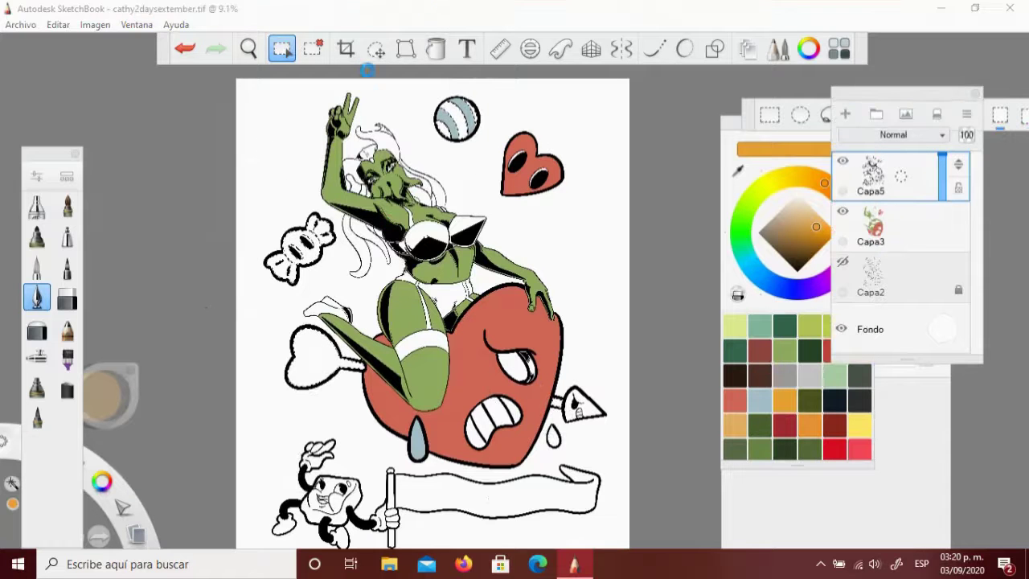
click(434, 50)
Switch to pink and select the arrow tip and flag pole for filling
drag(824, 183, 843, 265)
click(790, 227)
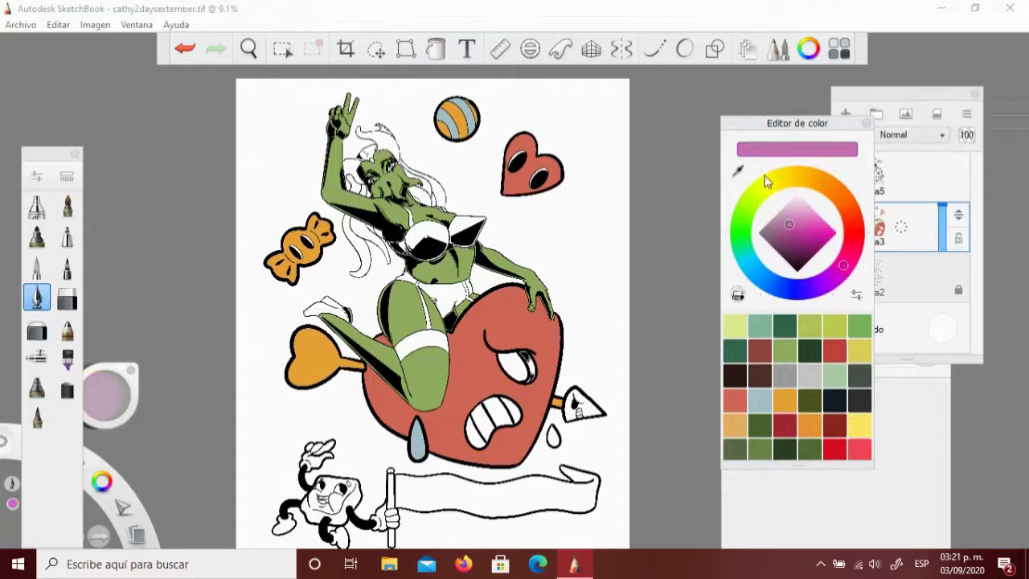
click(884, 175)
click(282, 48)
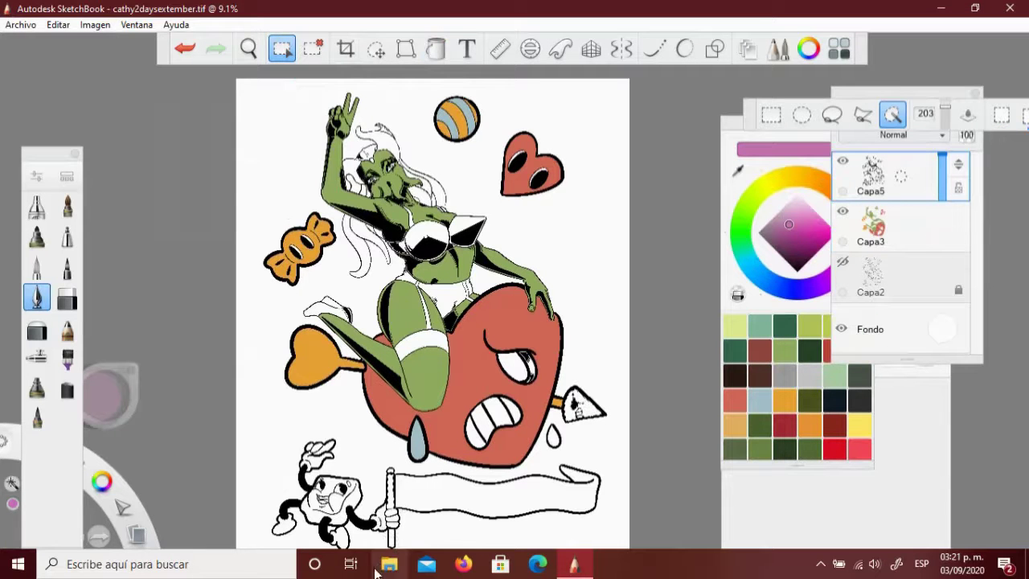
key(shift)
key(shift)
key(shift)
key(shift)
key(shift)
key(Escape)
click(884, 227)
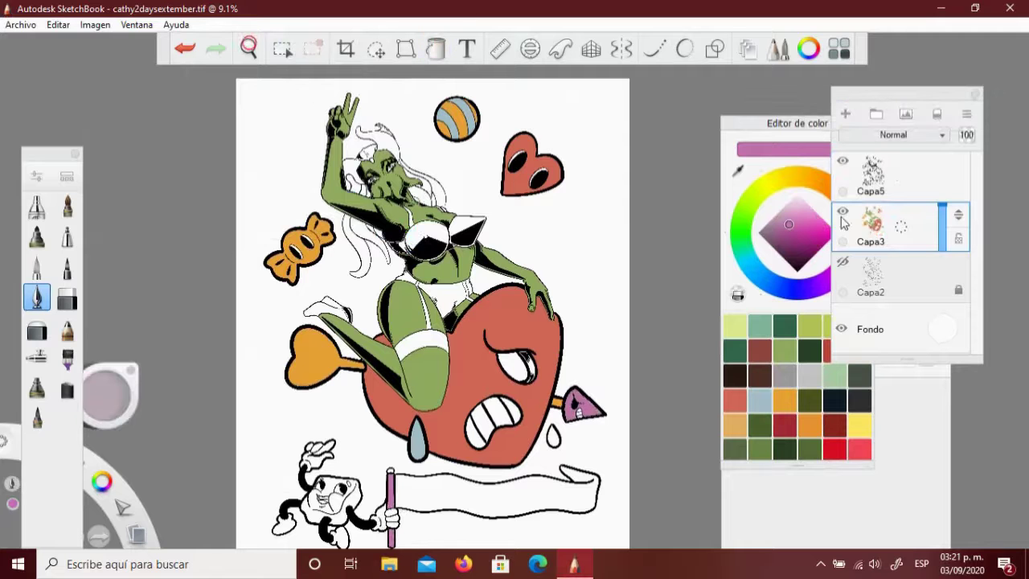
click(435, 48)
Recolour the candy at left pink and zoom in on the heart's eye
click(312, 249)
click(248, 49)
drag(482, 322, 406, 125)
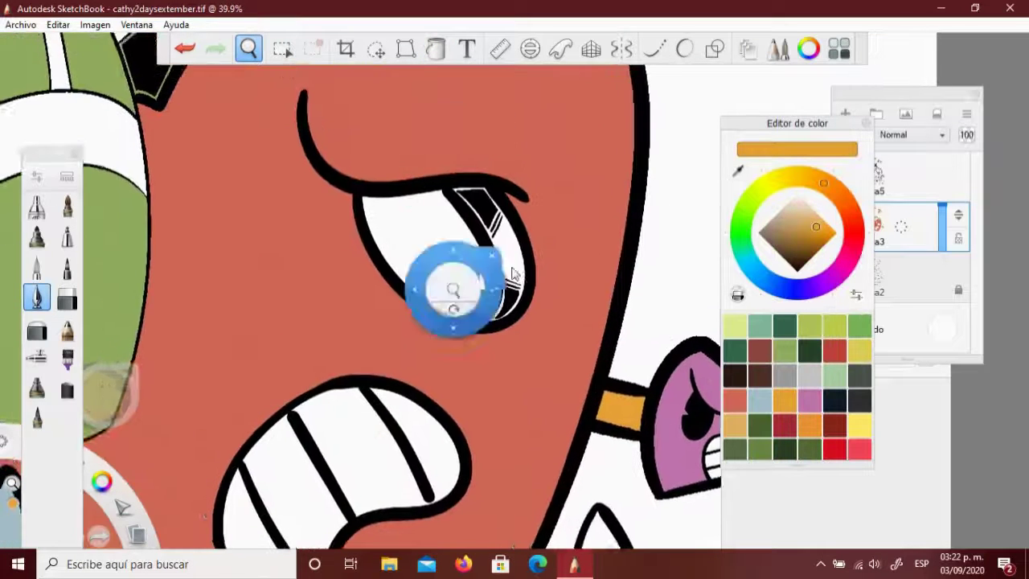
drag(452, 287, 683, 283)
Fill one stripe of the eye's lens pink, then zoom back out
click(734, 399)
click(810, 399)
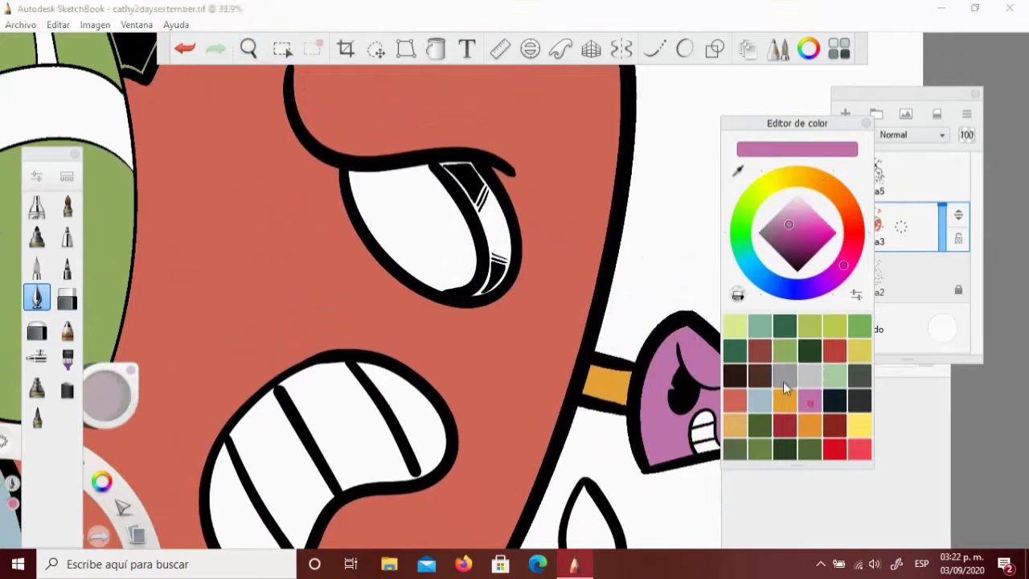
click(488, 229)
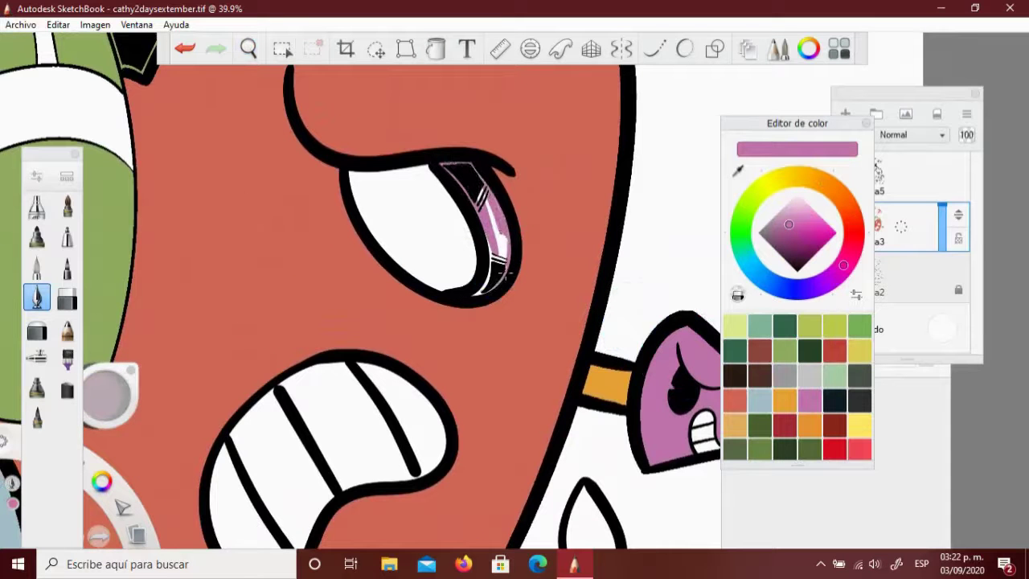
key(space)
mouse_move(431, 188)
mouse_down()
mouse_move(449, 431)
mouse_move(479, 454)
mouse_move(514, 456)
mouse_up()
click(860, 425)
Fill the heart-shaped arrow end yellow
key(f)
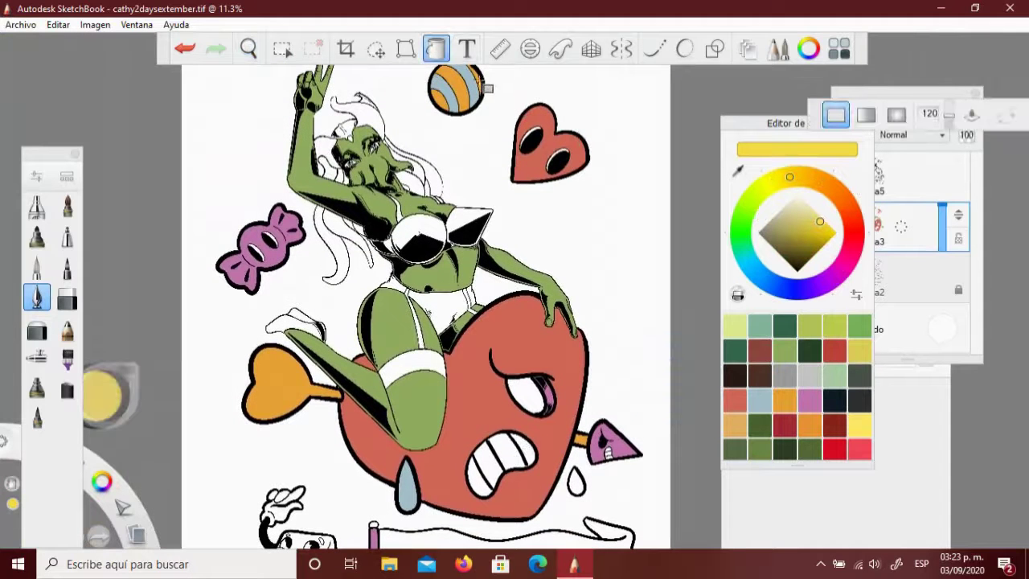
click(270, 391)
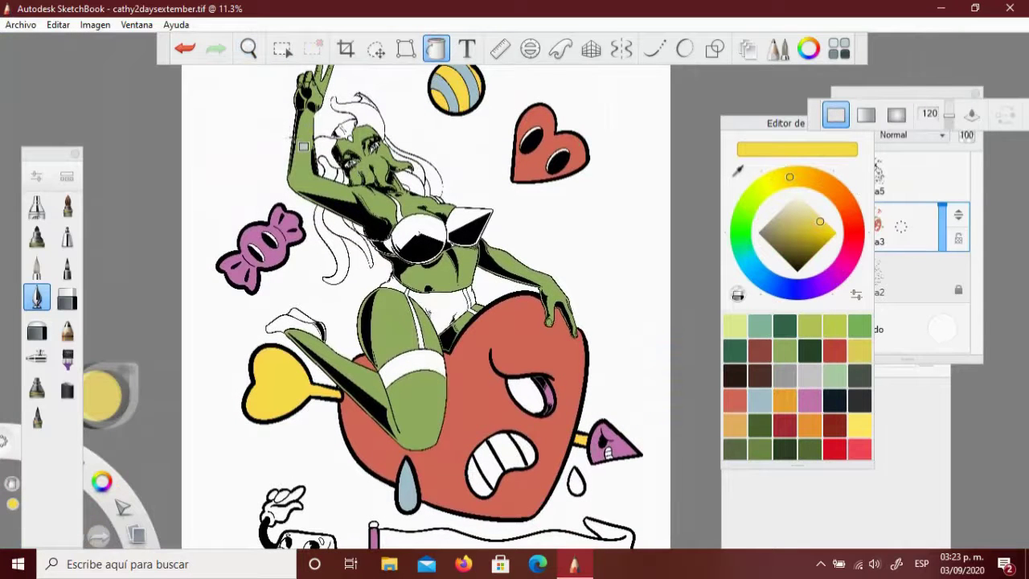
key(b)
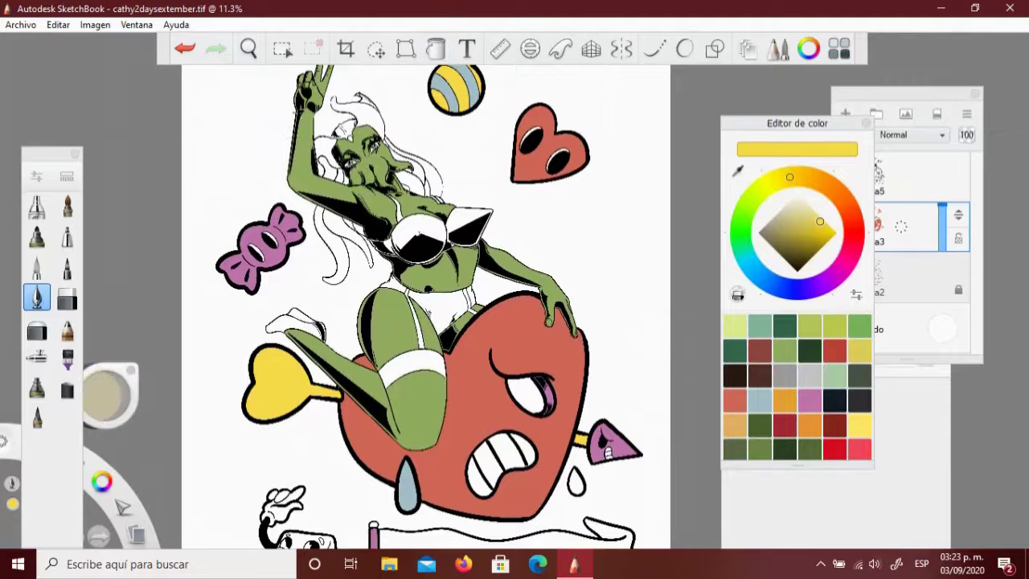
click(809, 400)
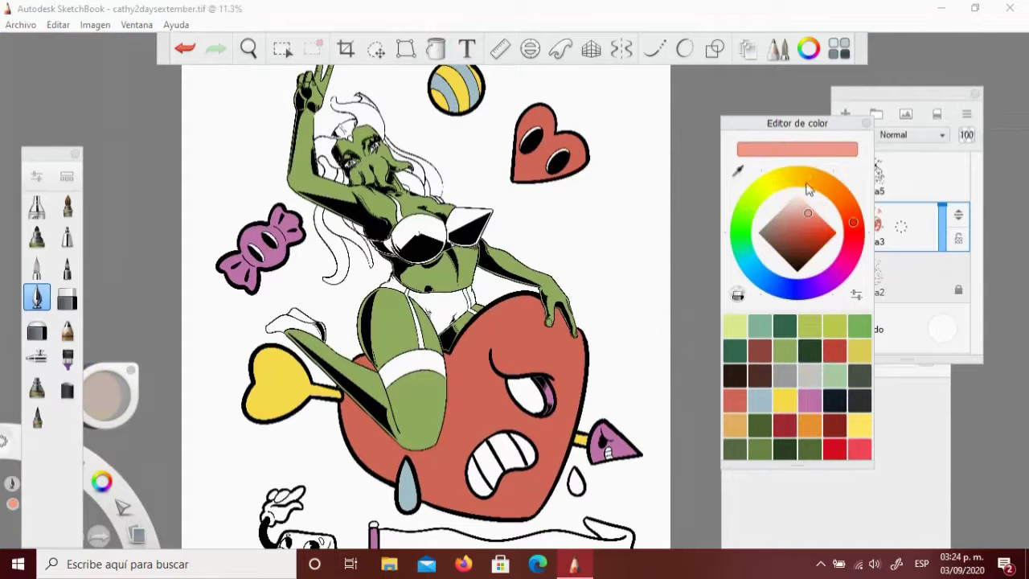
drag(786, 142, 809, 400)
Fill the candy light blue and the arrow tip salmon
key(f)
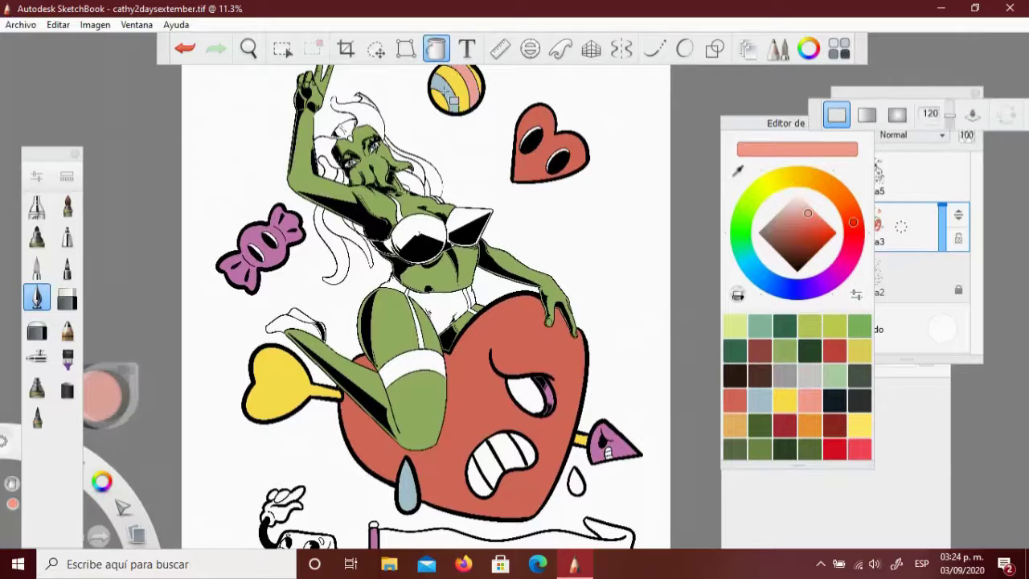
click(759, 401)
click(264, 241)
click(604, 442)
click(809, 400)
click(623, 444)
Zoom toward the heart and banner, undo and redo the last change, then zoom out
drag(298, 96, 563, 246)
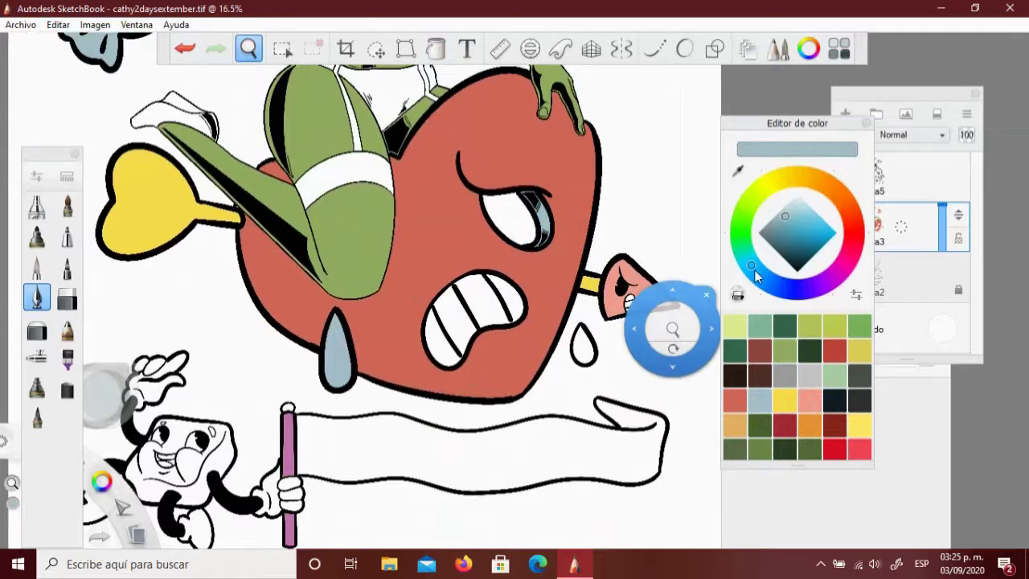
key(m)
key(ctrl+z)
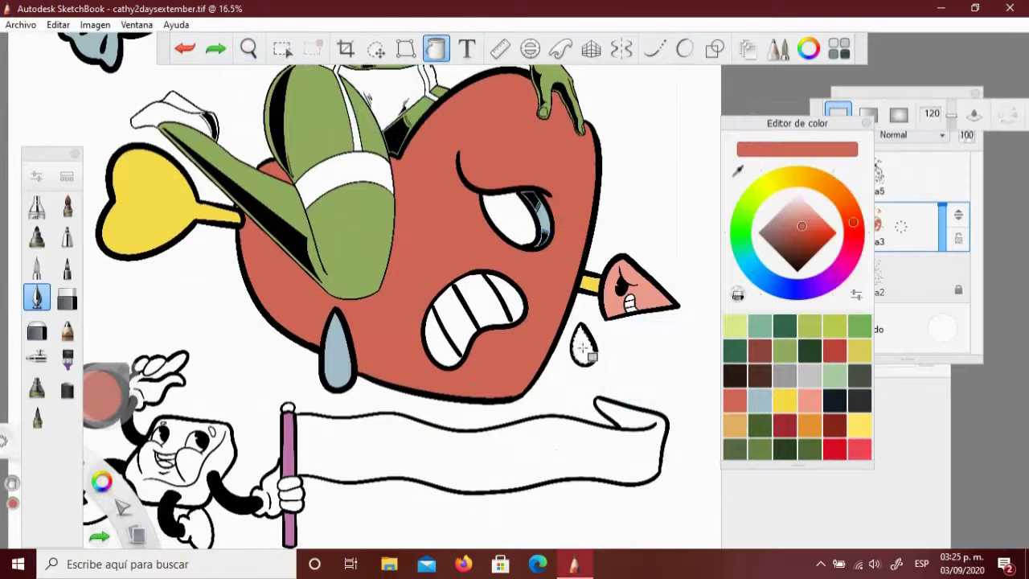
key(ctrl+y)
key(ctrl+minus)
drag(666, 270, 370, 115)
Paint the girl's lower leg light salmon on Capa4 and lower the layer opacity to 69
key(m)
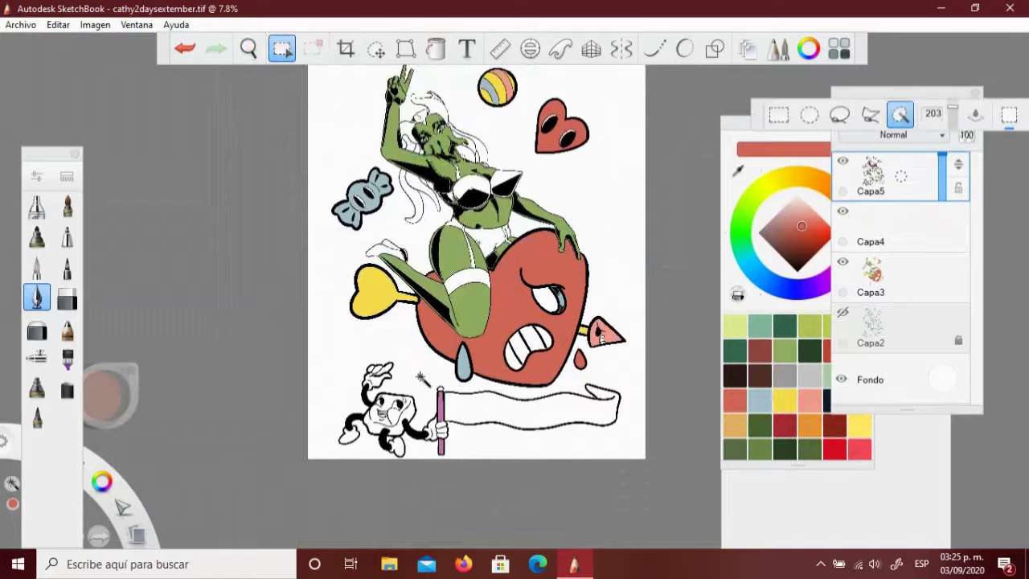
click(808, 213)
mouse_move(394, 265)
mouse_down()
mouse_move(458, 305)
mouse_move(610, 279)
mouse_up()
drag(901, 227, 864, 226)
key(space)
scroll(423, 218, down, 2)
key(space)
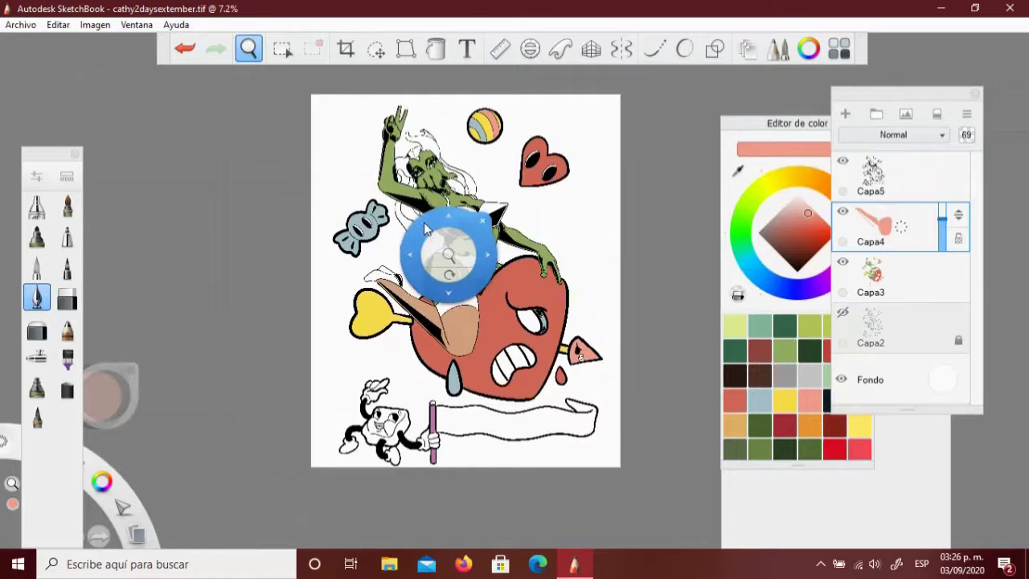
key(space)
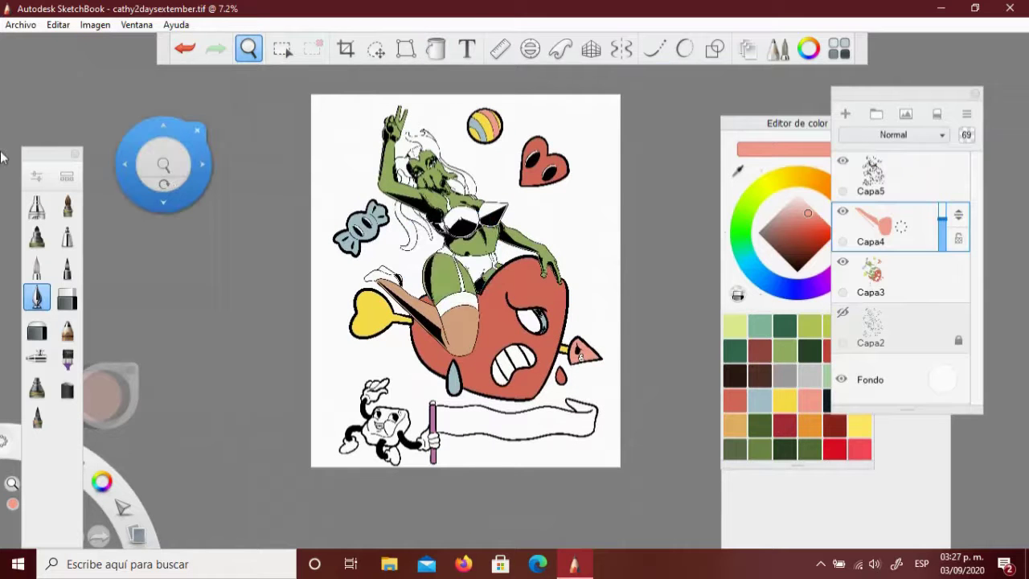
scroll(413, 218, up, 5)
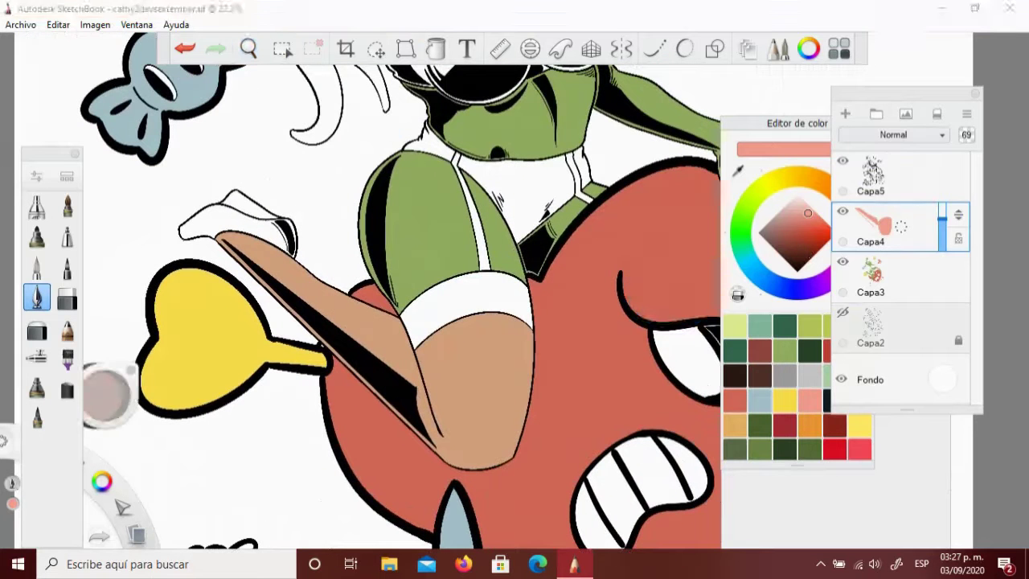
Fill the white stocking band yellow on Capa3
click(884, 175)
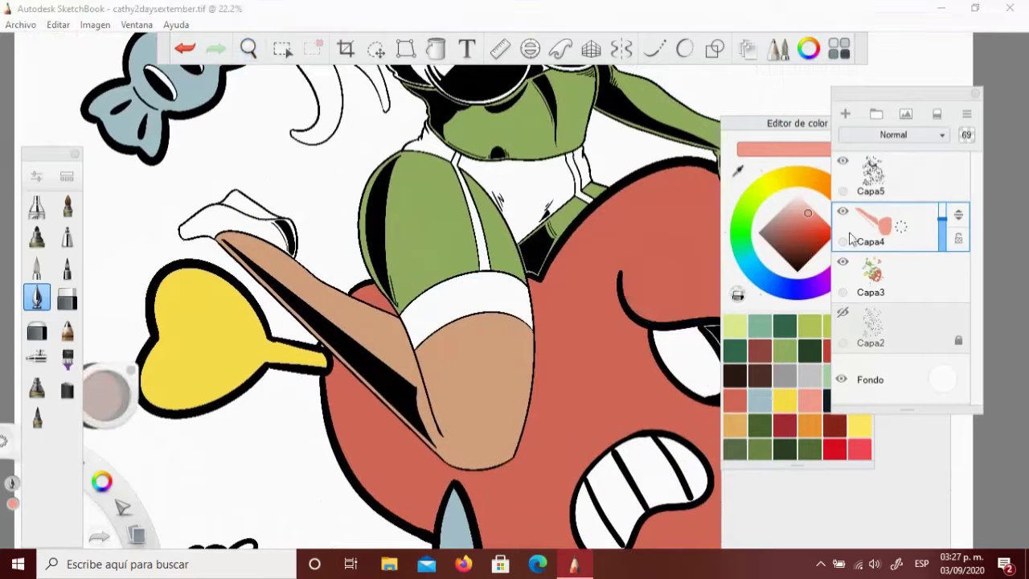
click(282, 49)
click(450, 314)
click(846, 270)
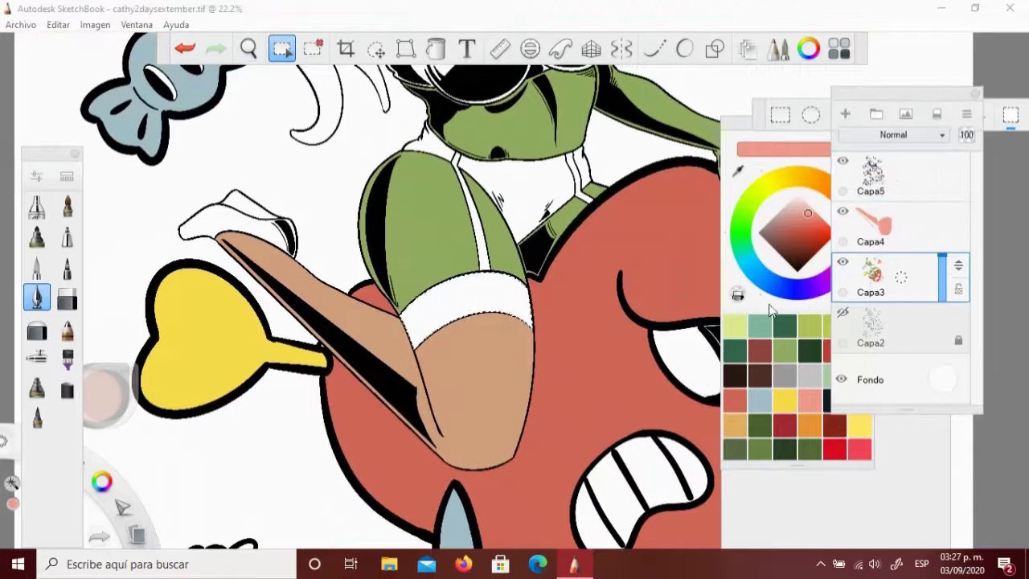
click(784, 400)
key(f)
click(454, 320)
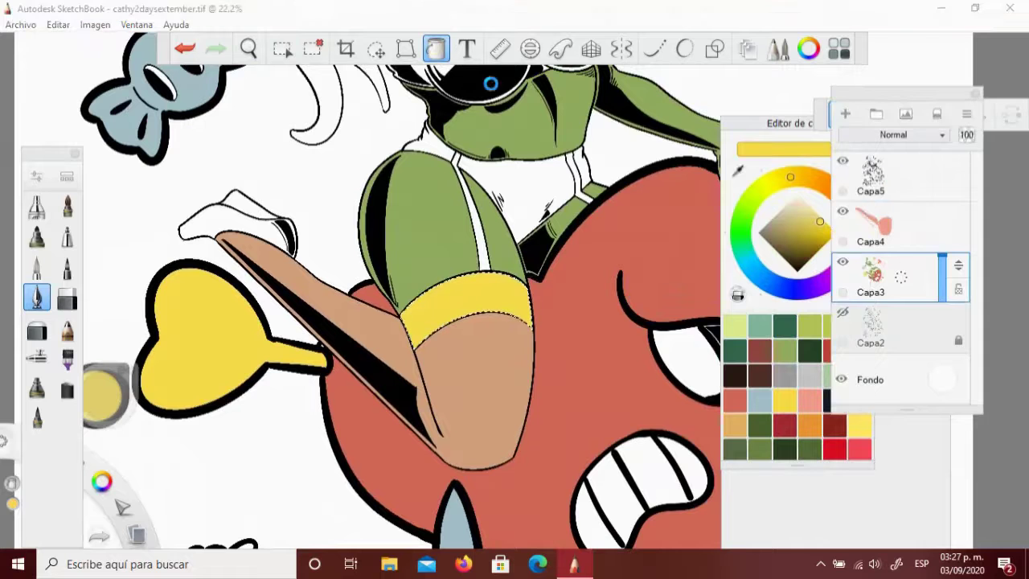
Fill the garter straps red
key(m)
key(shift)
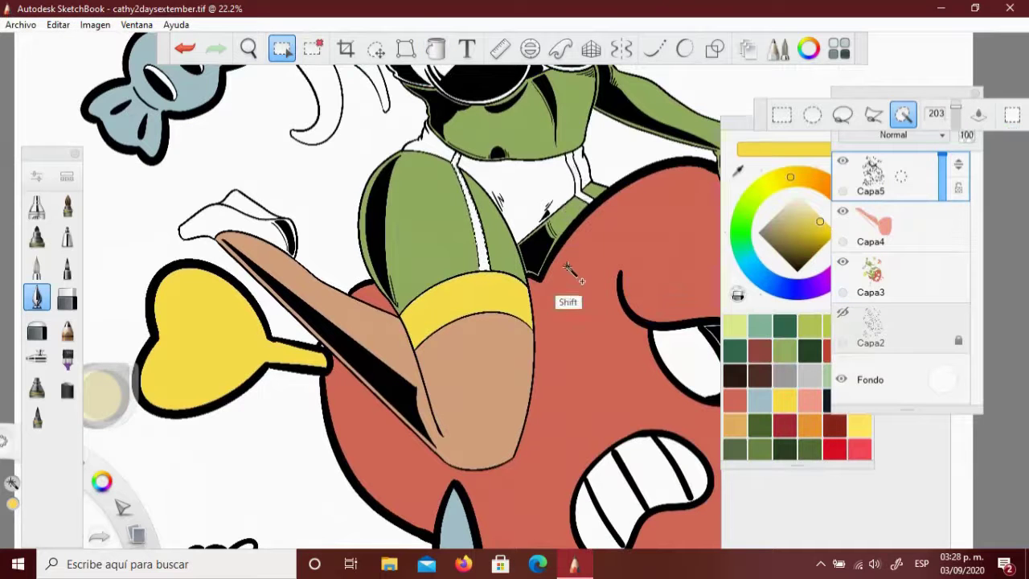
key(f)
alt+click(626, 302)
click(631, 305)
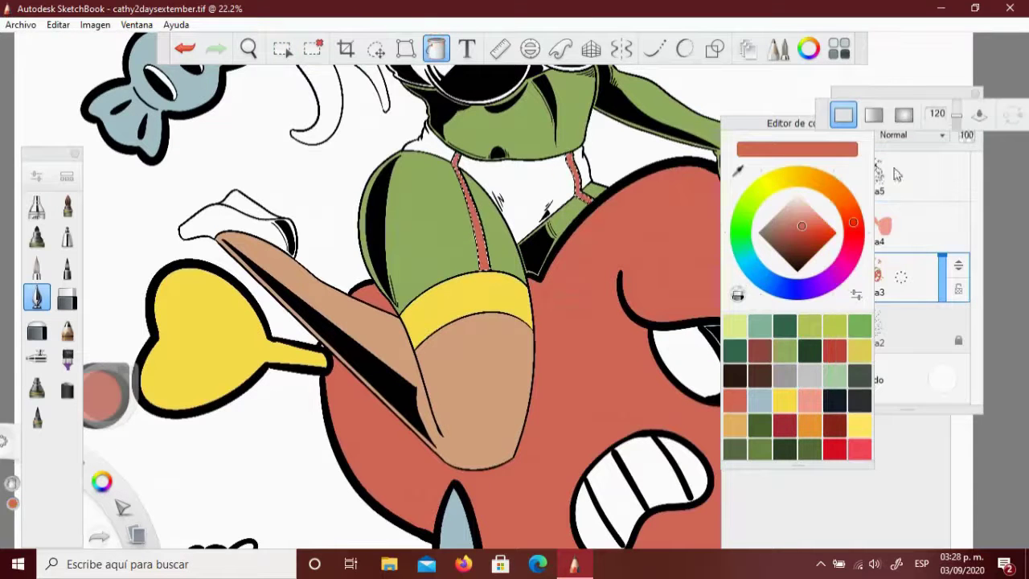
Fill the briefs between the straps pale blue-grey
click(785, 215)
key(m)
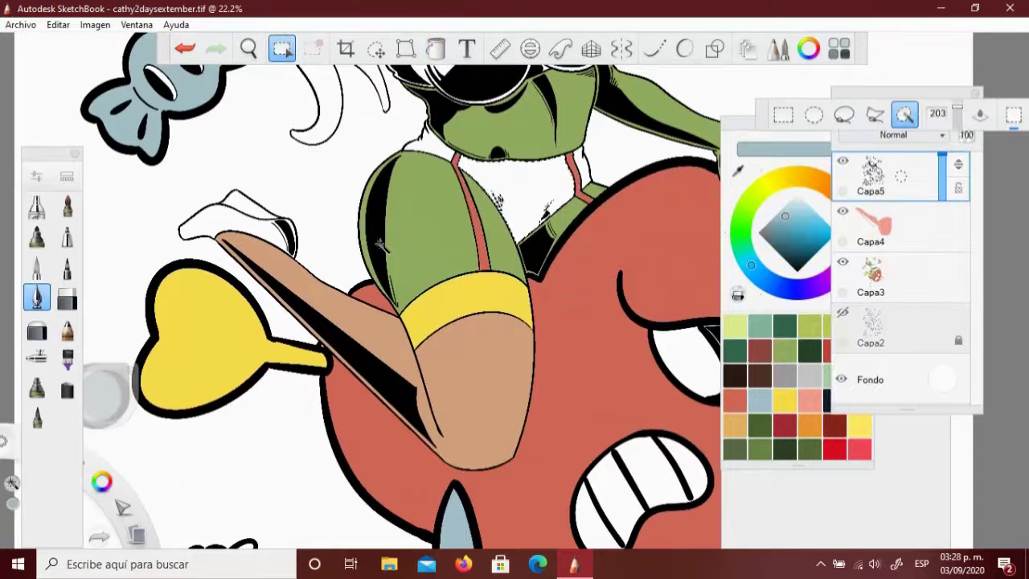
click(864, 277)
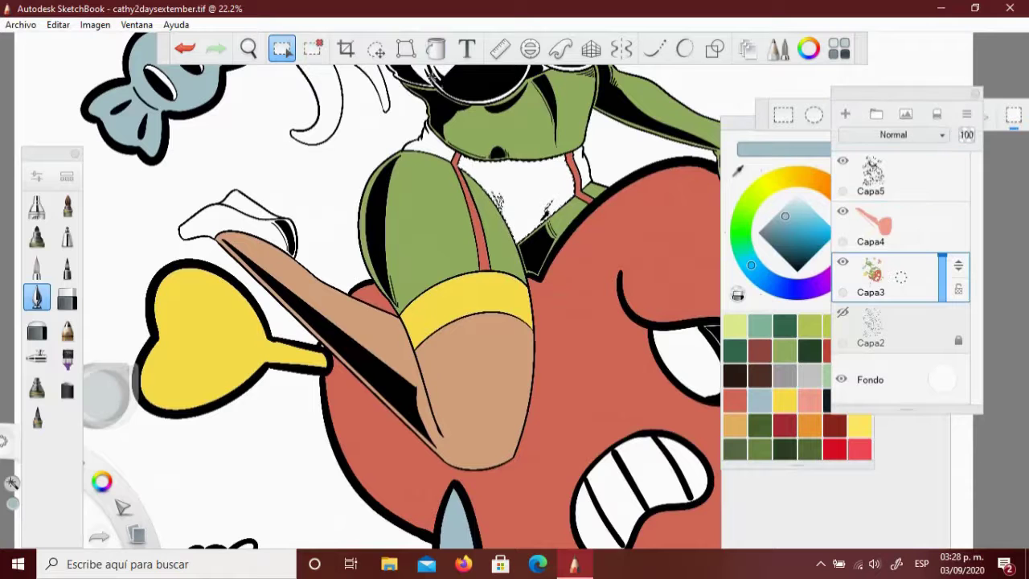
key(f)
click(500, 208)
Fill the fur trim above the thighs yellow and zoom out
key(m)
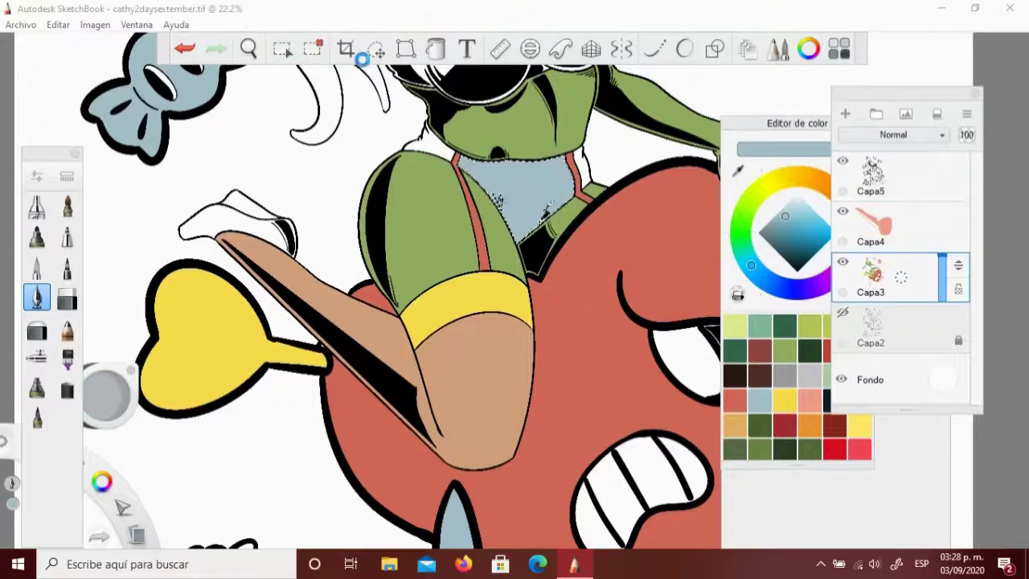
click(872, 175)
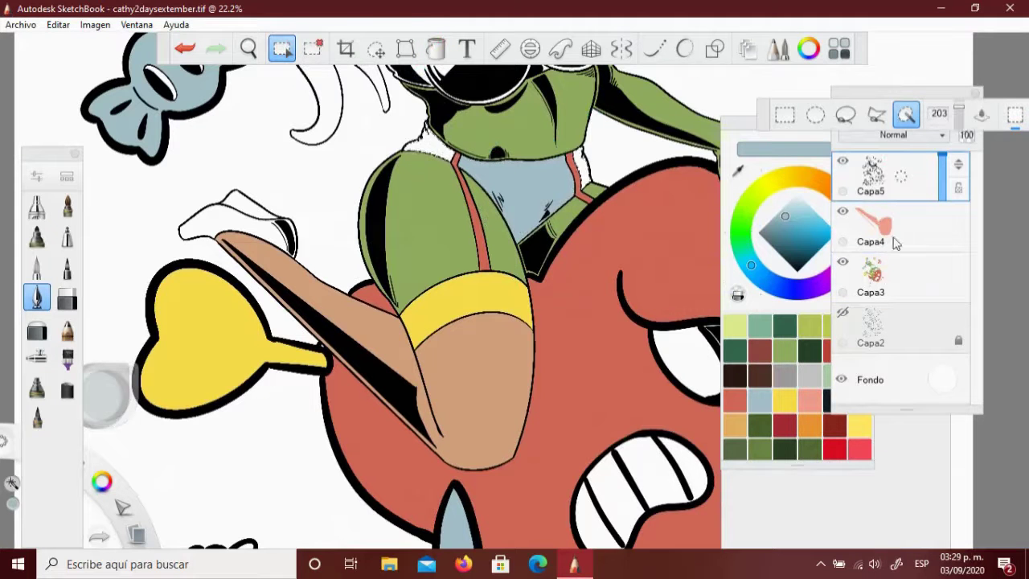
click(868, 278)
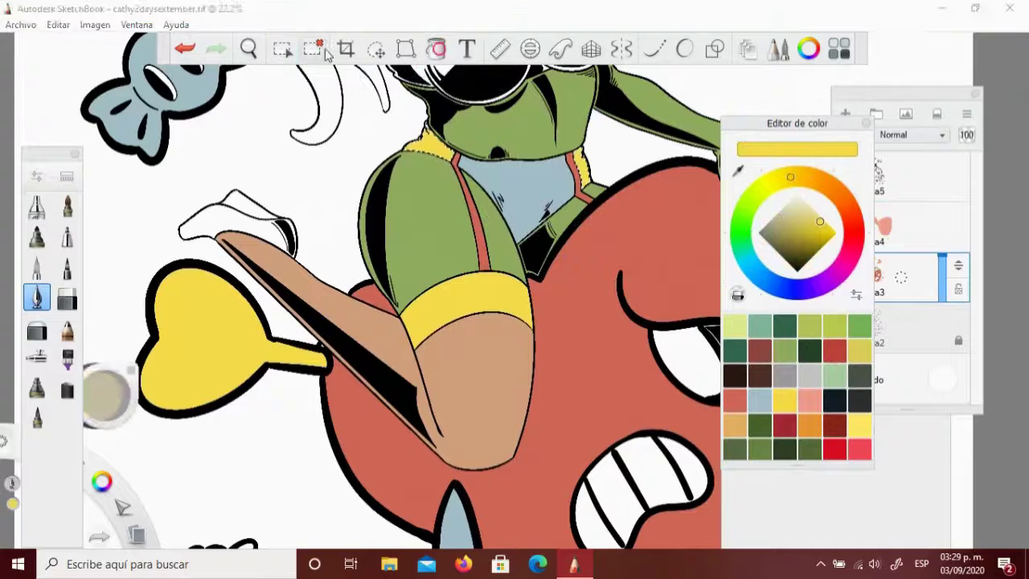
click(248, 49)
scroll(607, 235, down, 5)
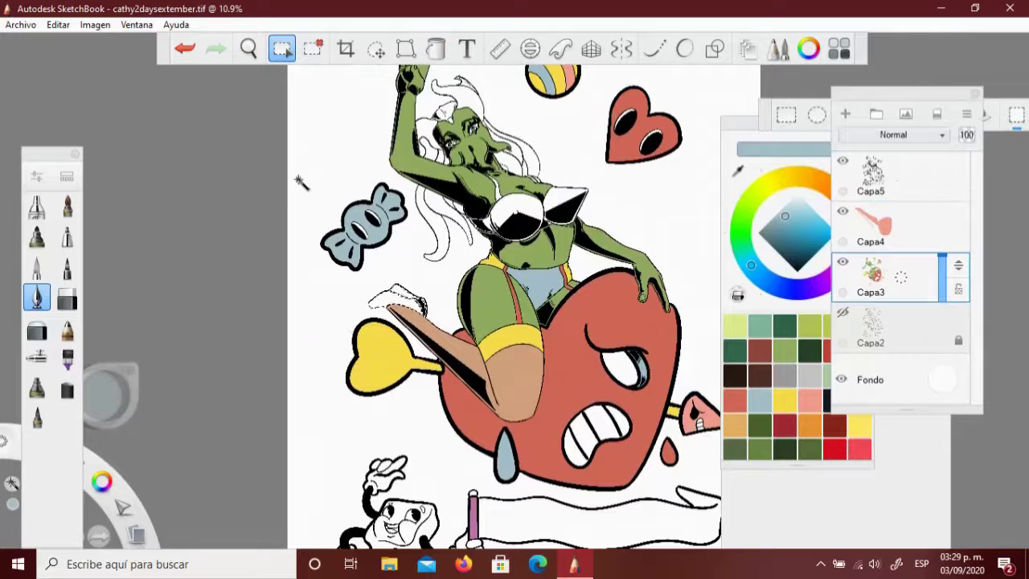
Fill the shoe salmon red, then undo twice to clear the fill flooding the background
click(737, 131)
click(435, 49)
click(398, 299)
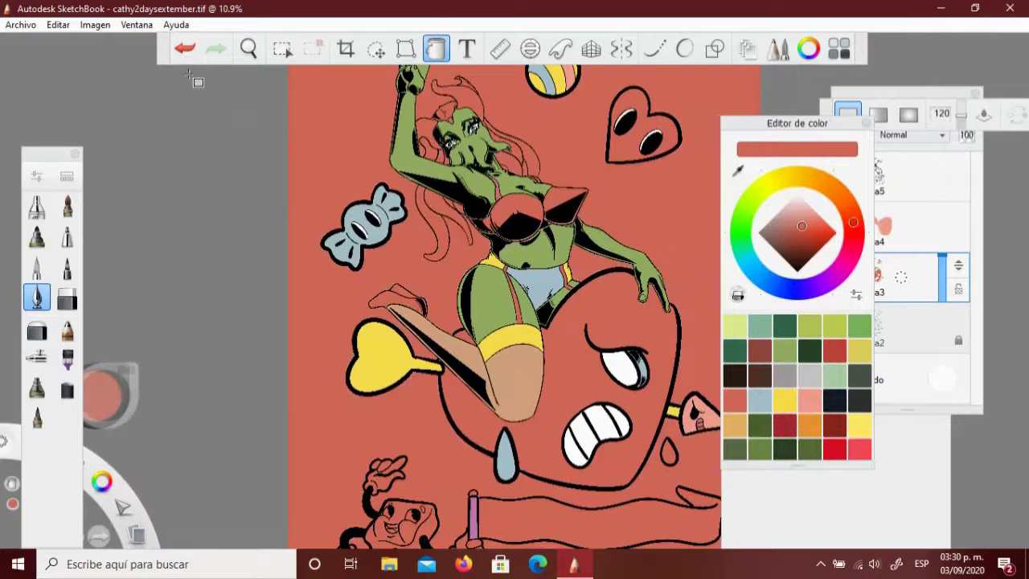
click(184, 48)
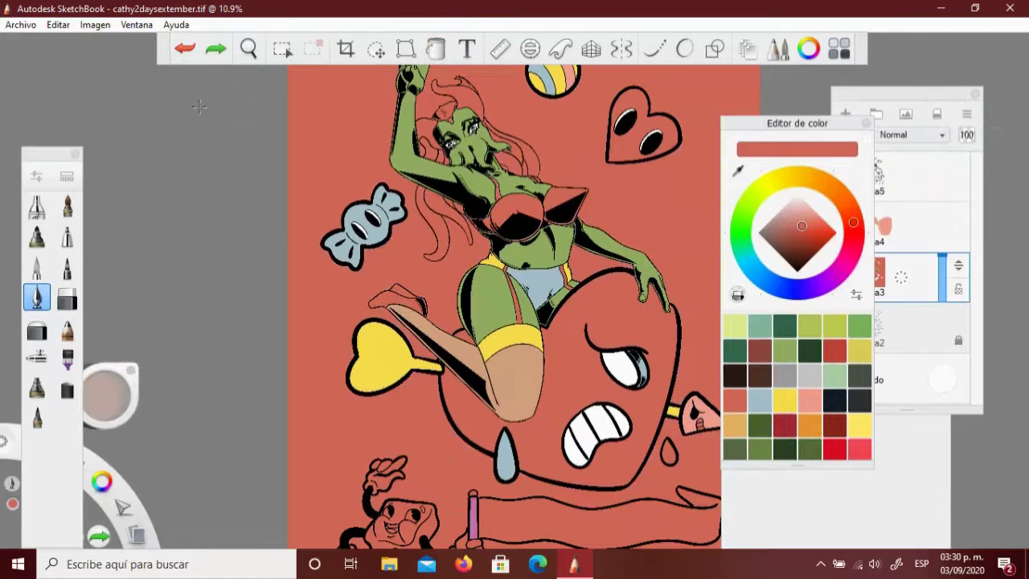
click(184, 48)
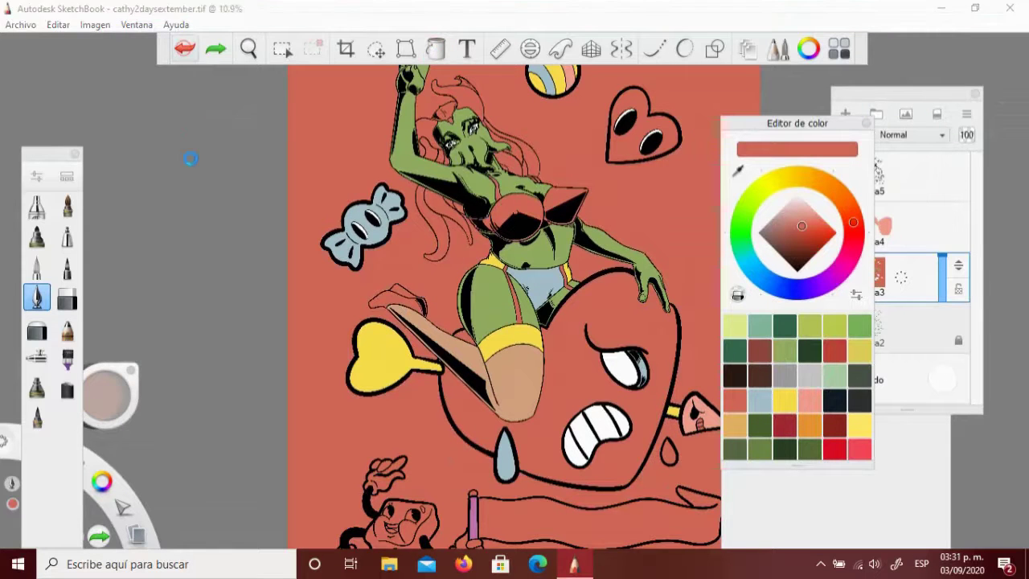
Magic-wand the white bra cups and fill them salmon pink on Capa3
click(249, 48)
drag(471, 218, 436, 126)
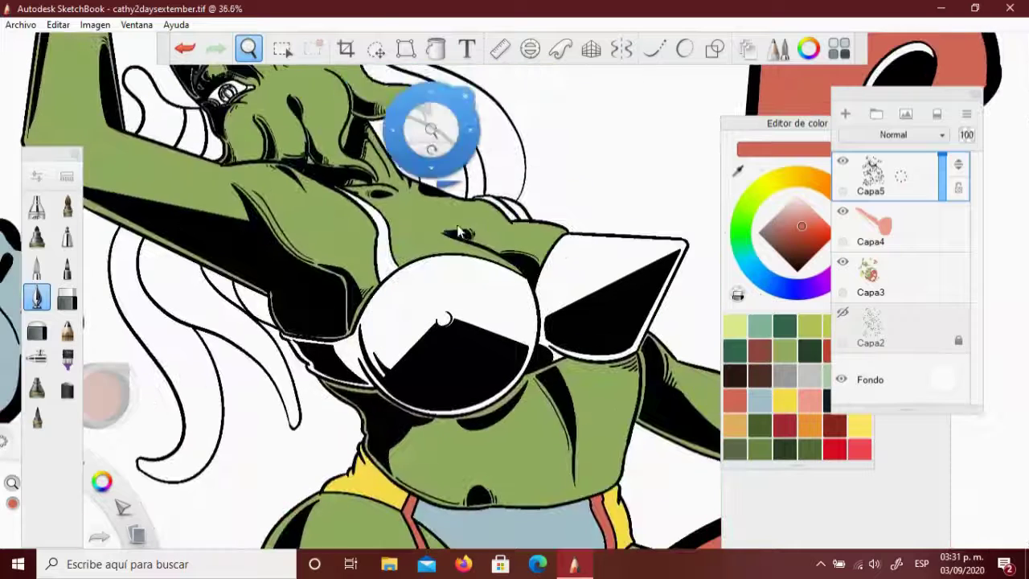
click(405, 349)
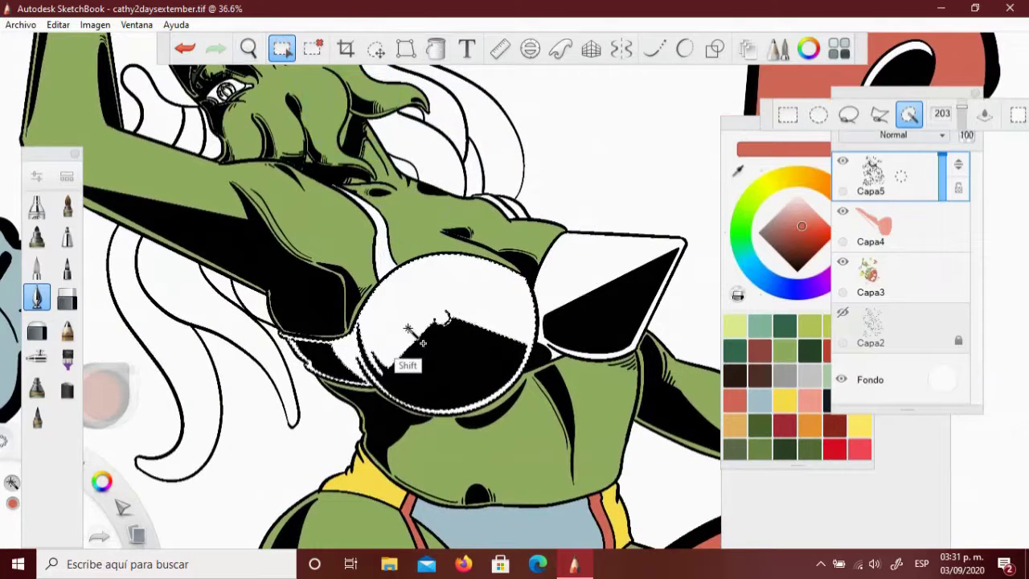
scroll(249, 90, down, 5)
click(435, 48)
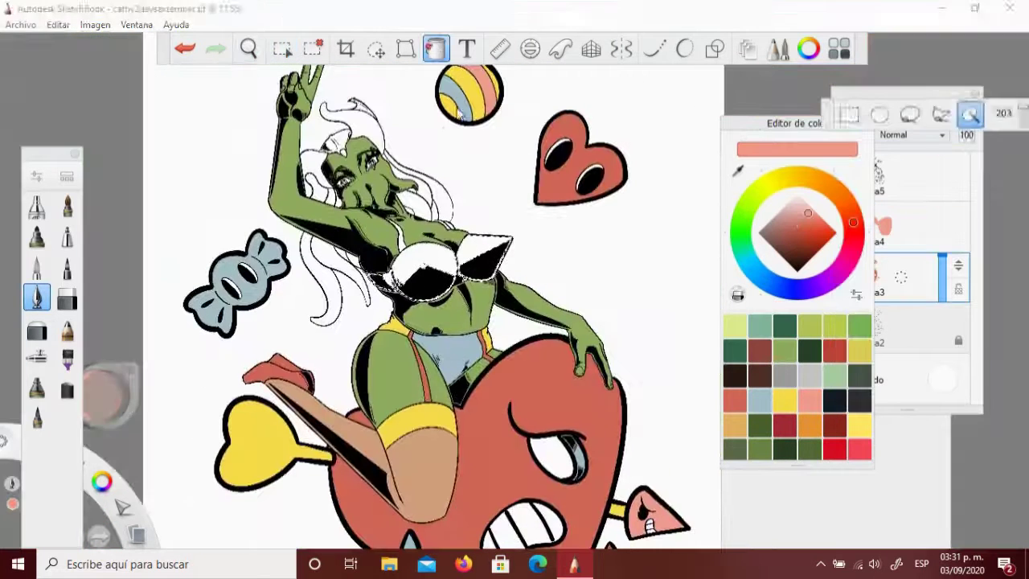
click(450, 266)
On a new layer, paint two light blue stripes in the right cup
click(845, 114)
click(760, 400)
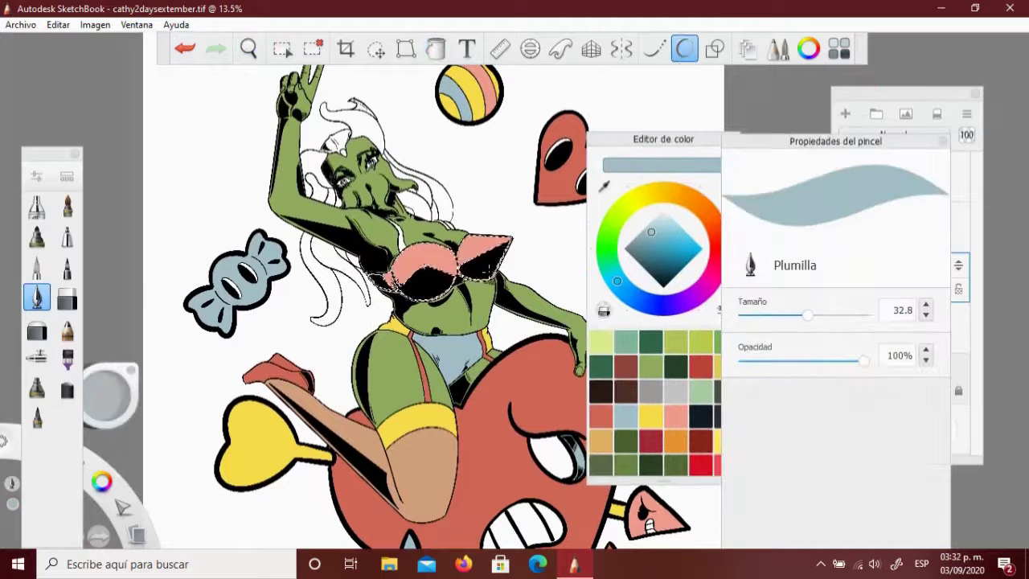
click(185, 49)
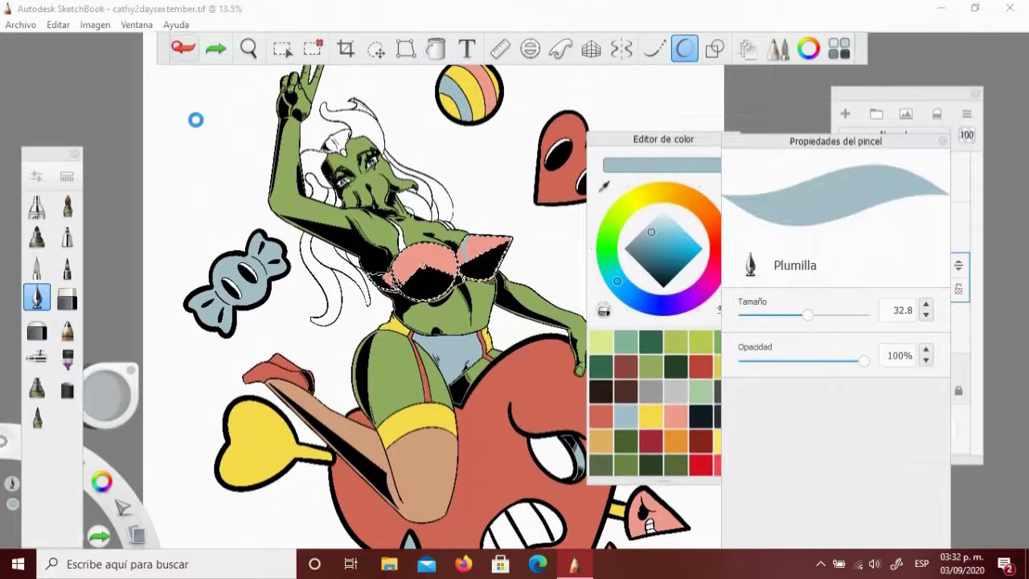
key(space)
drag(418, 282, 345, 287)
drag(464, 239, 441, 307)
drag(506, 241, 482, 294)
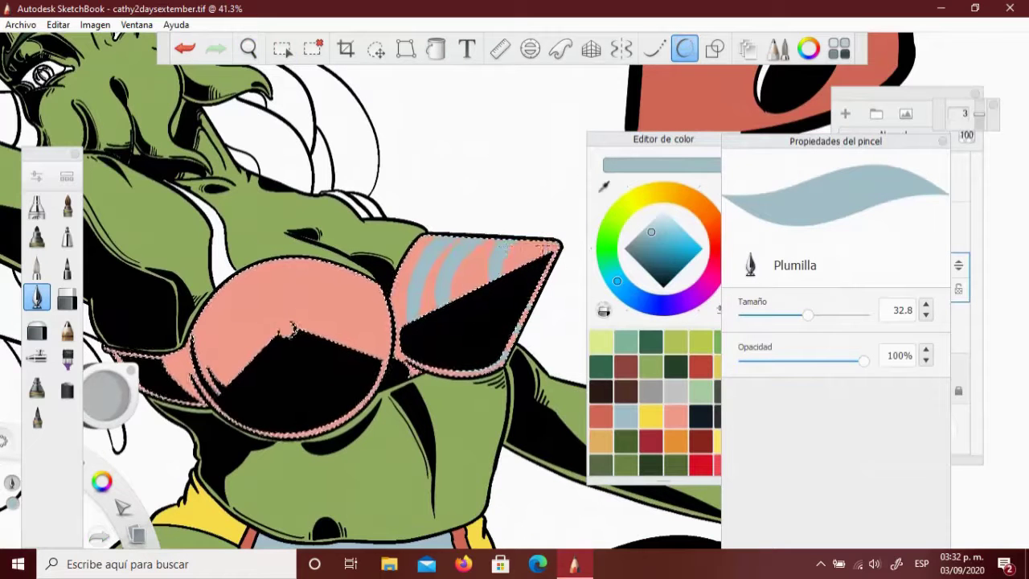
Paint yellow concentric arcs in the left bra cup
mouse_move(259, 402)
mouse_down()
mouse_move(285, 381)
mouse_move(278, 353)
mouse_move(290, 329)
mouse_up()
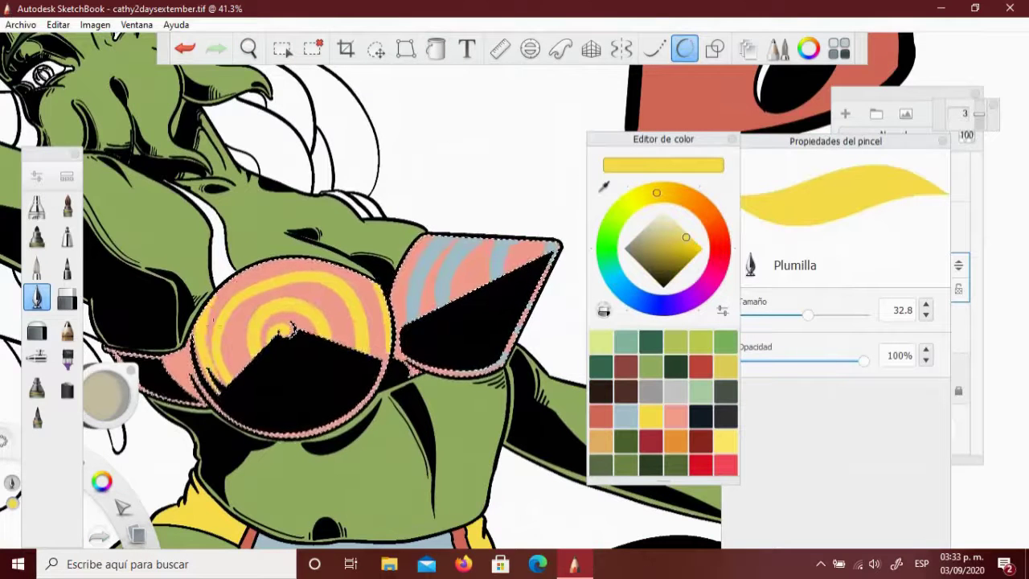
scroll(384, 424, down, 5)
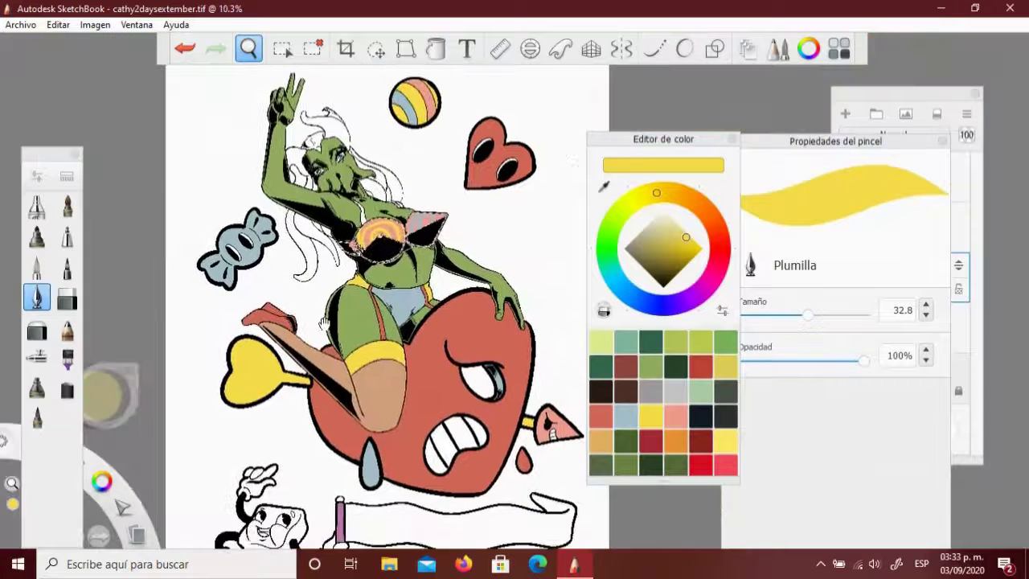
key(space)
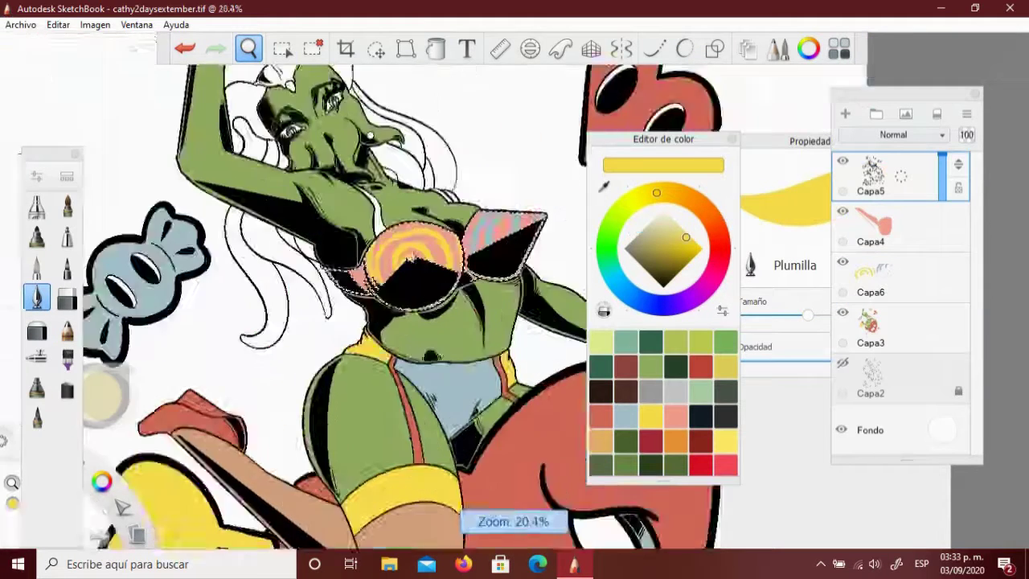
scroll(345, 306, up, 5)
drag(682, 235, 663, 287)
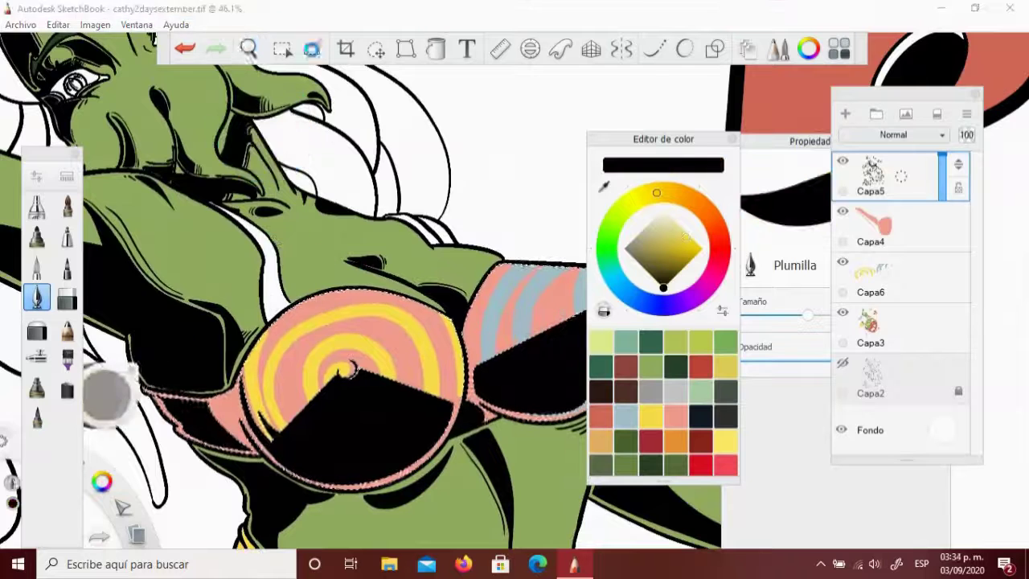
scroll(290, 278, up, 5)
click(760, 313)
key(space)
scroll(337, 282, down, 5)
key(m)
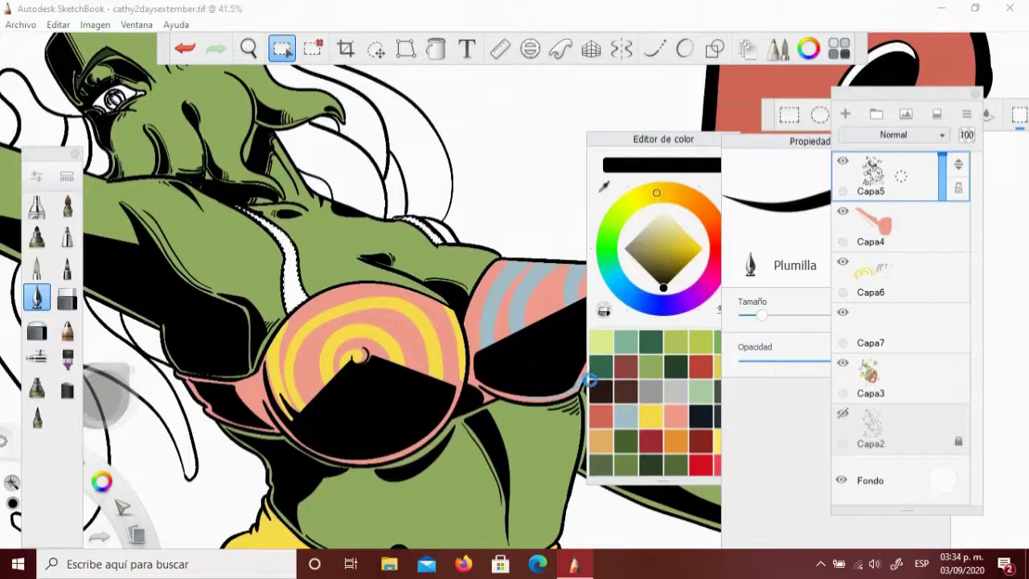
Magic-wand the blue candy's eye highlights and fill them salmon on Capa3
click(884, 378)
click(601, 414)
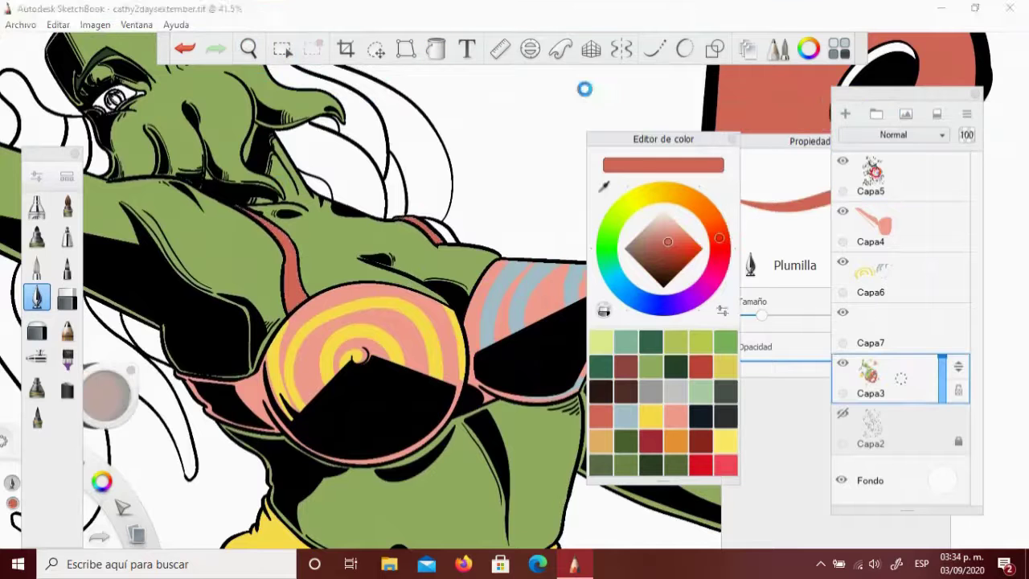
key(m)
click(884, 378)
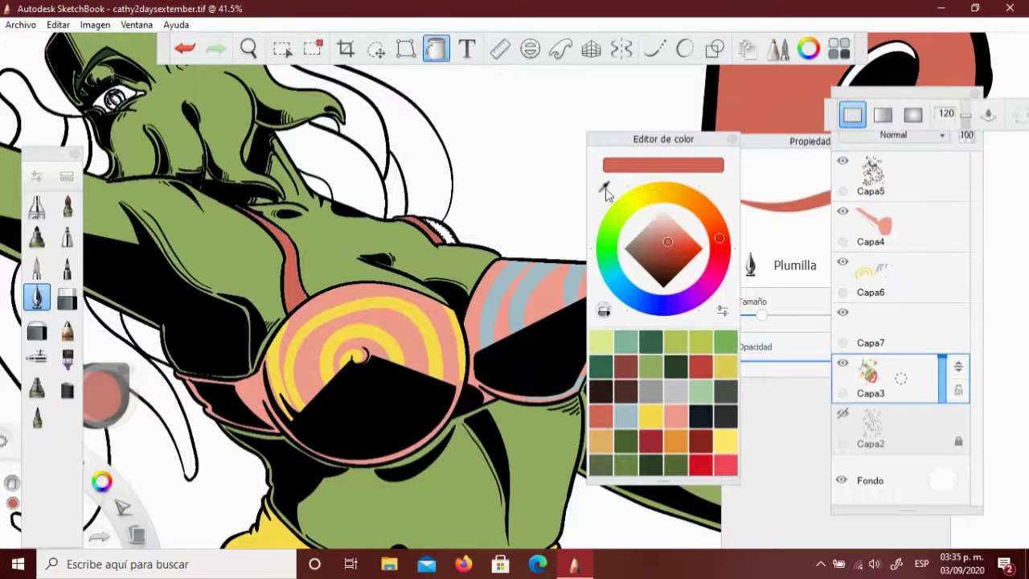
alt+click(383, 153)
key(space)
drag(383, 152, 370, 259)
key(m)
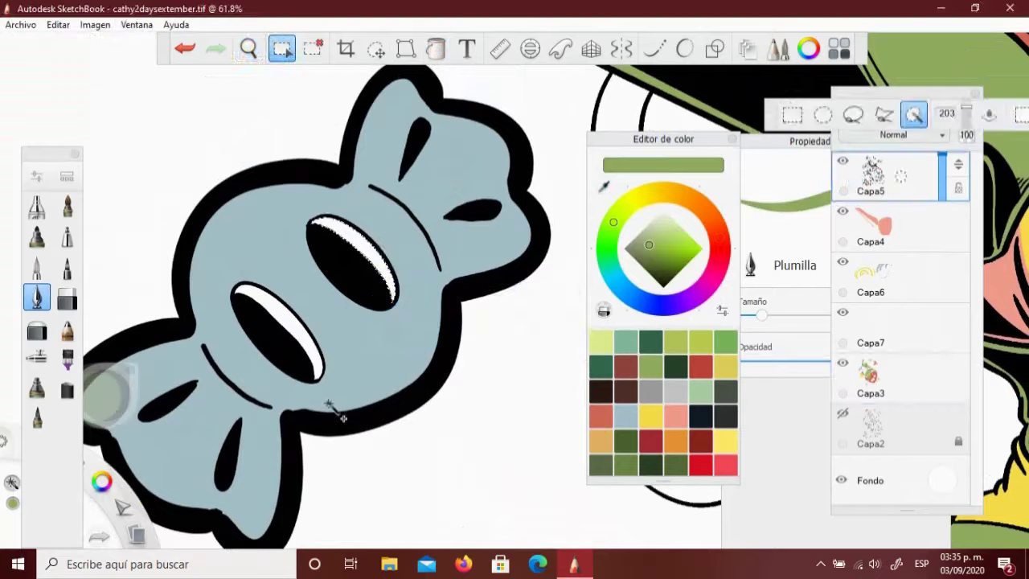
click(890, 371)
click(369, 219)
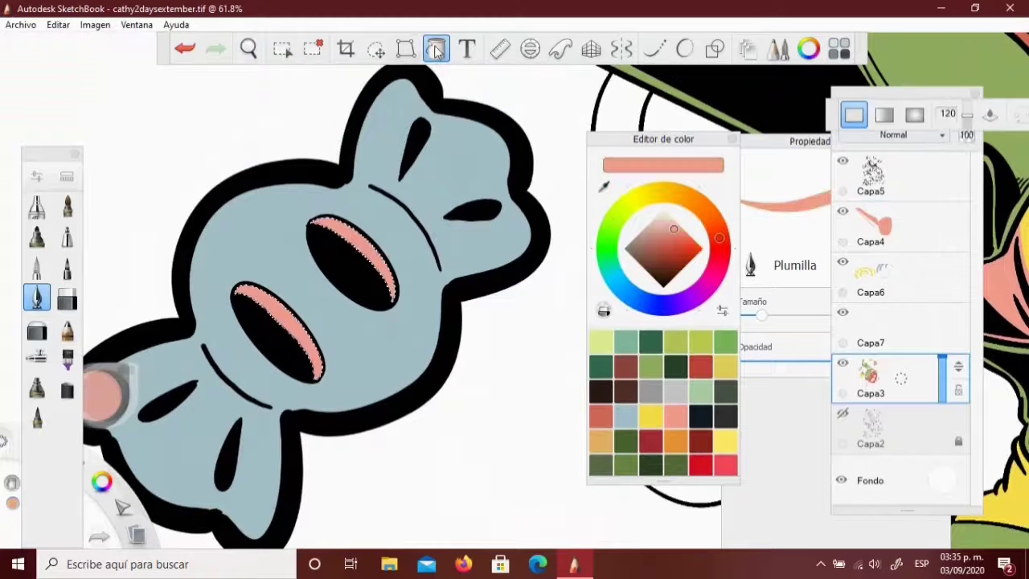
scroll(442, 406, down, 5)
scroll(483, 271, up, 5)
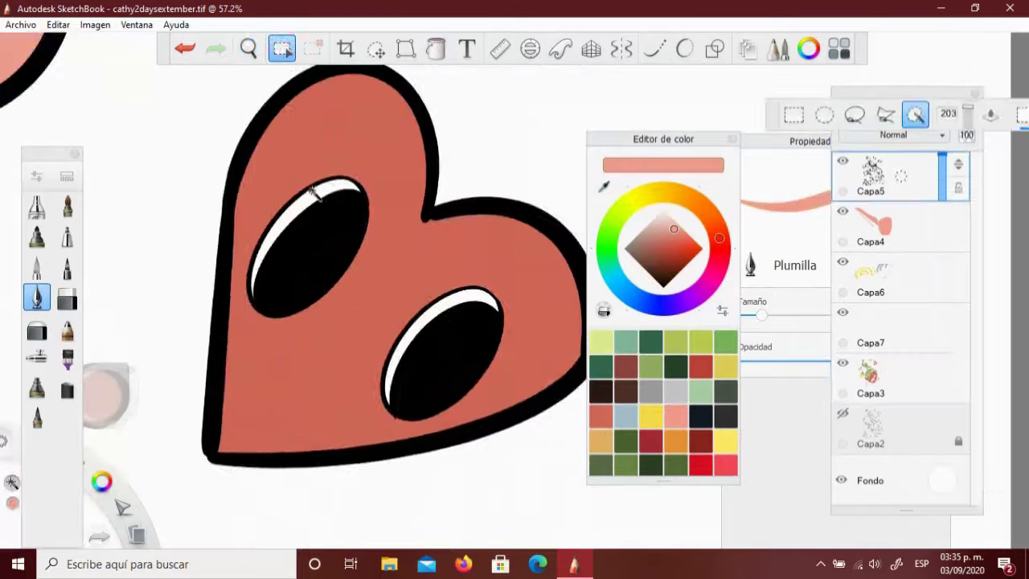
Fill the floating heart's eye highlights yellow
click(651, 415)
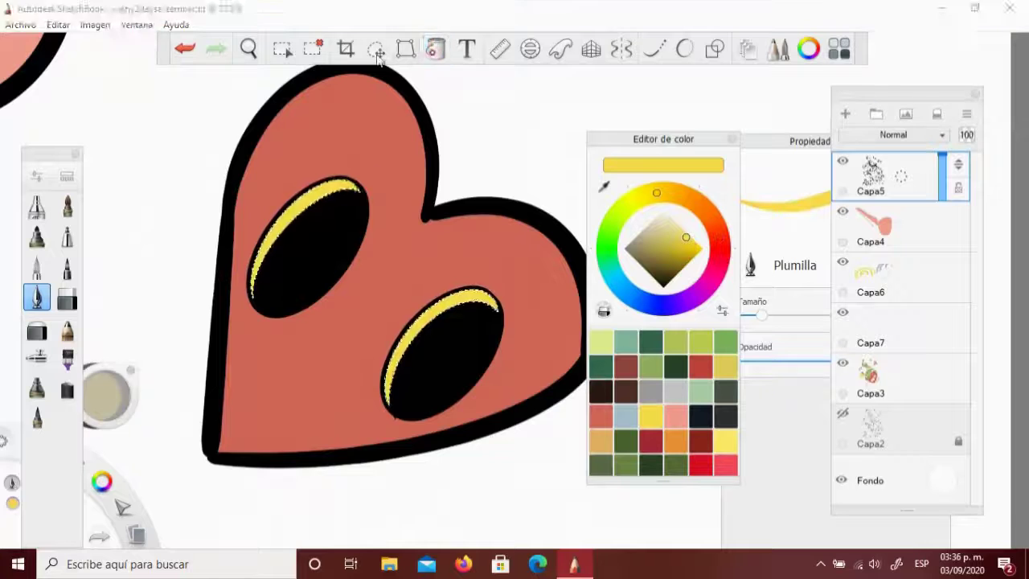
click(248, 48)
scroll(454, 133, down, 10)
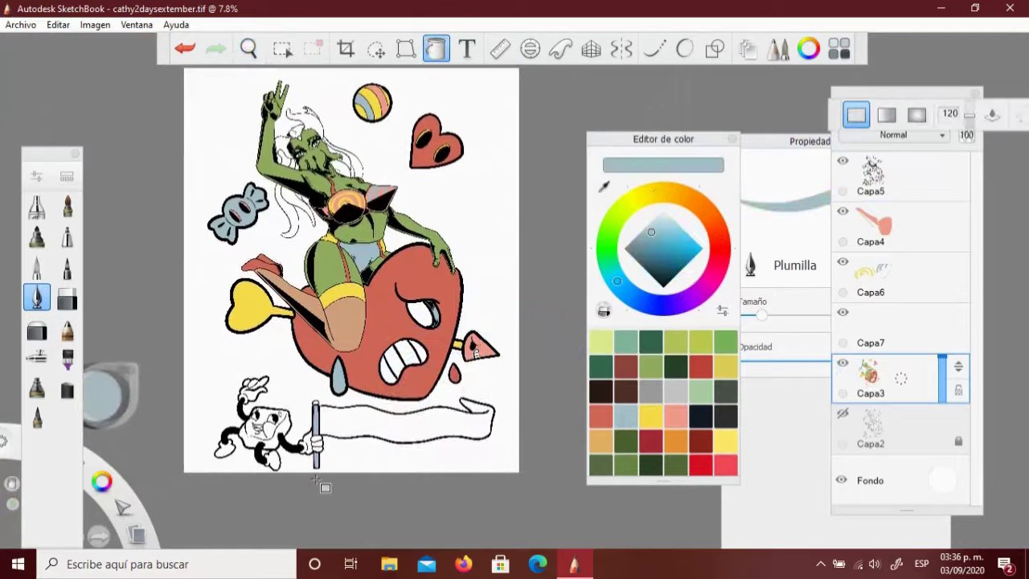
Paint the flagpole's top knob salmon pink
scroll(325, 456, up, 10)
mouse_move(368, 407)
mouse_down()
mouse_move(354, 384)
mouse_move(332, 405)
mouse_move(341, 415)
mouse_move(371, 408)
mouse_up()
key(f)
click(248, 48)
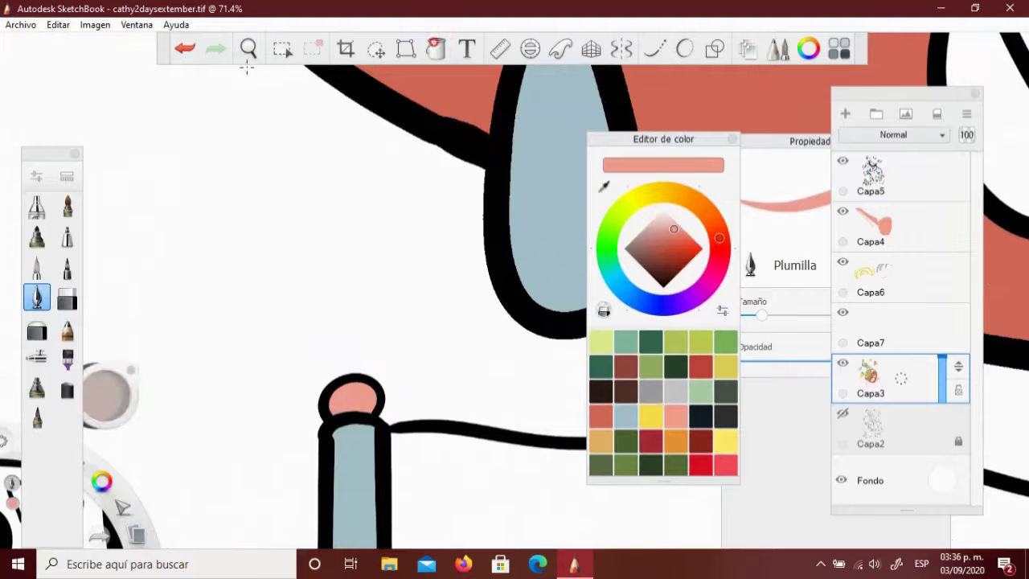
scroll(320, 406, down, 10)
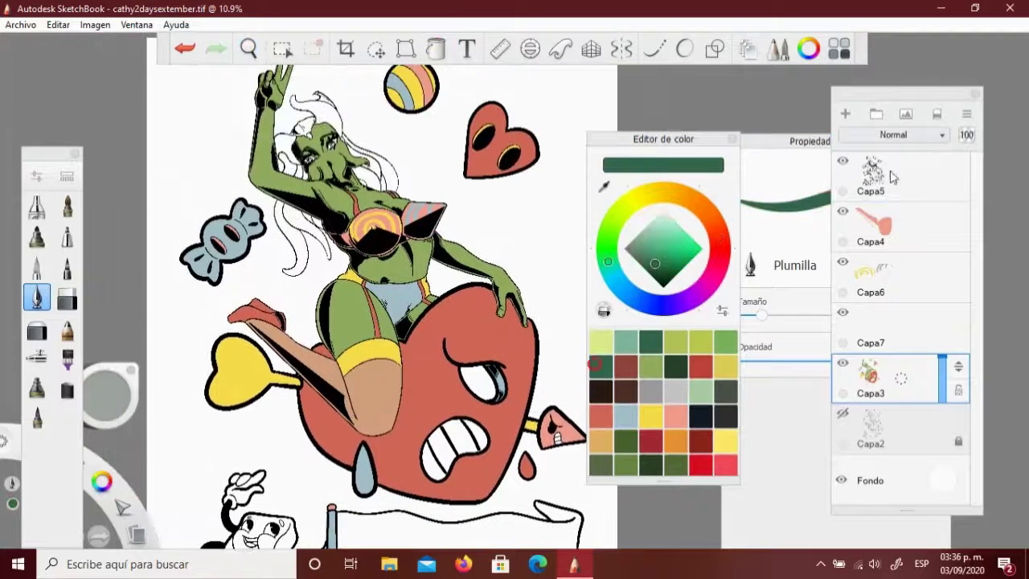
Magic-wand all hair strands on both sides of the face on Capa5, then make Capa3 active
click(891, 177)
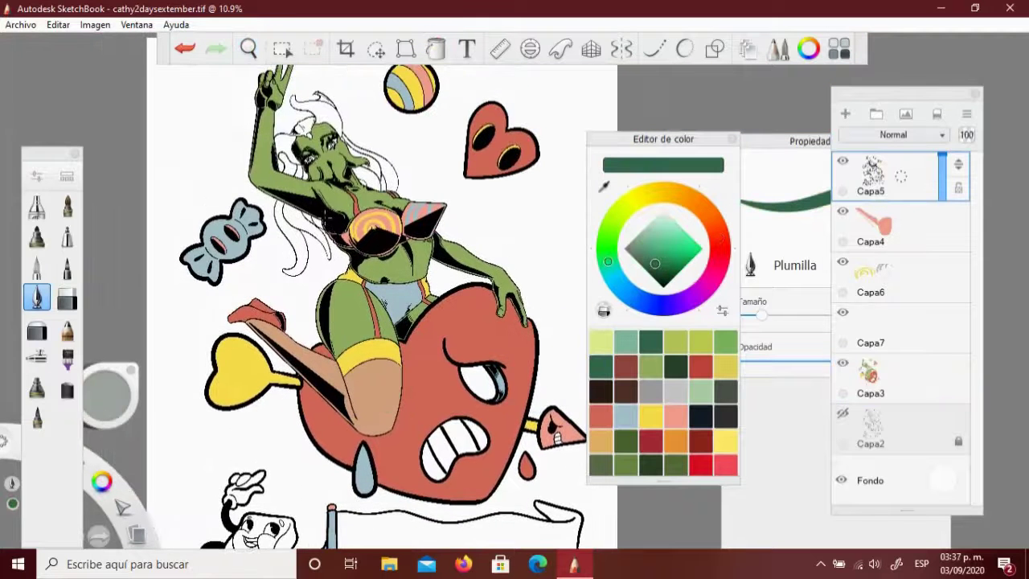
scroll(345, 160, up, 4)
key(m)
click(318, 175)
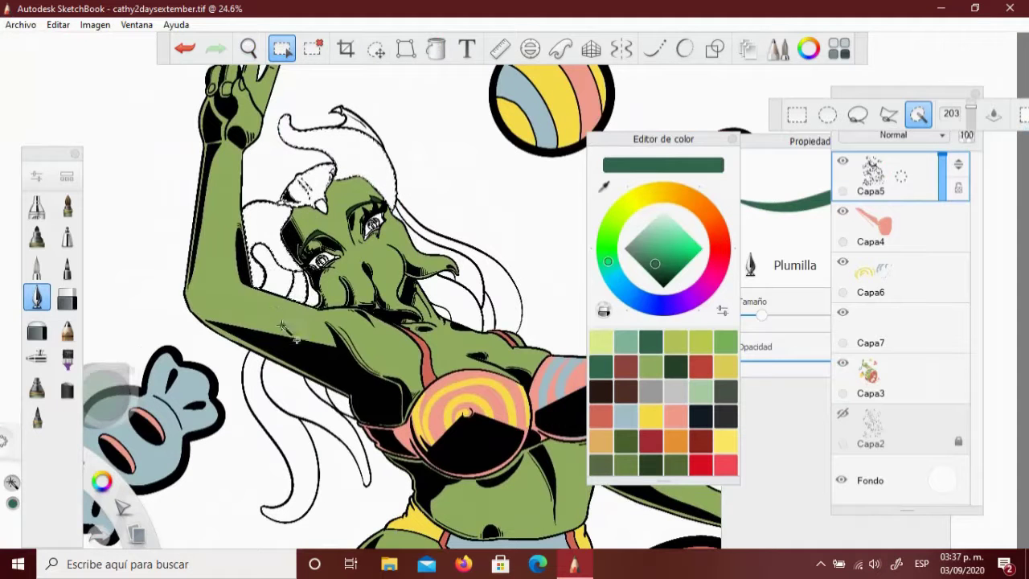
shift+click(448, 277)
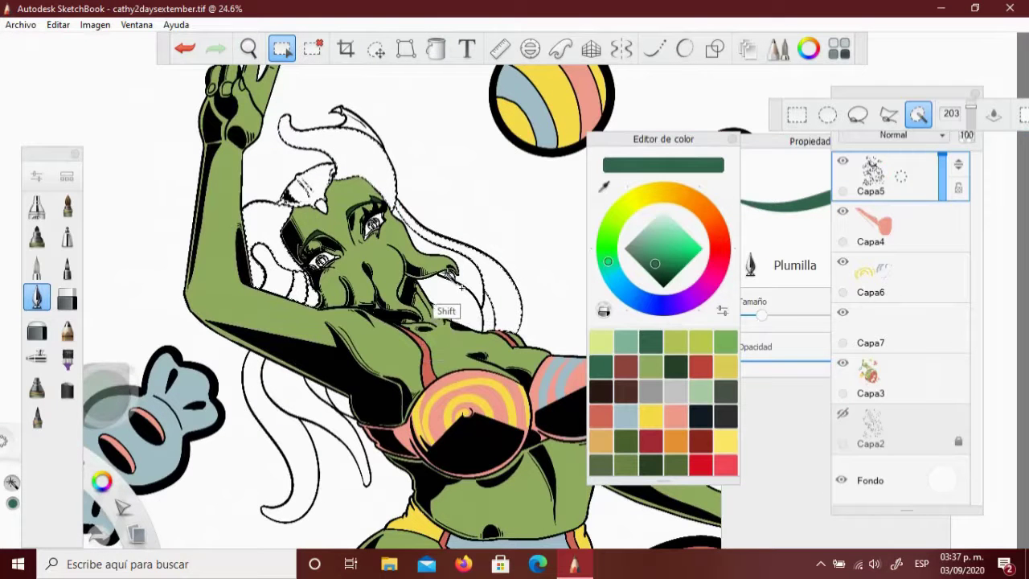
shift+click(290, 373)
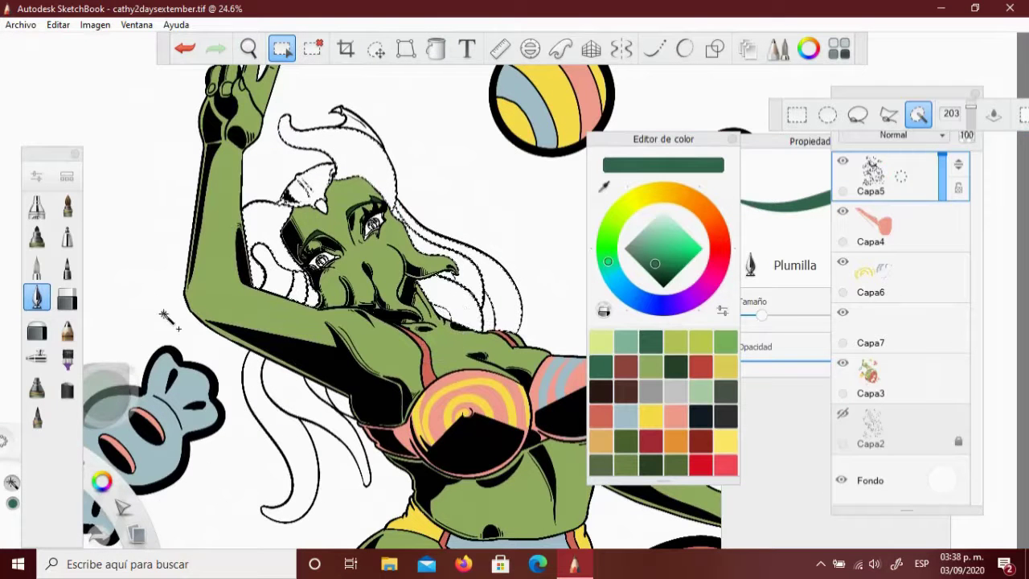
shift+click(202, 284)
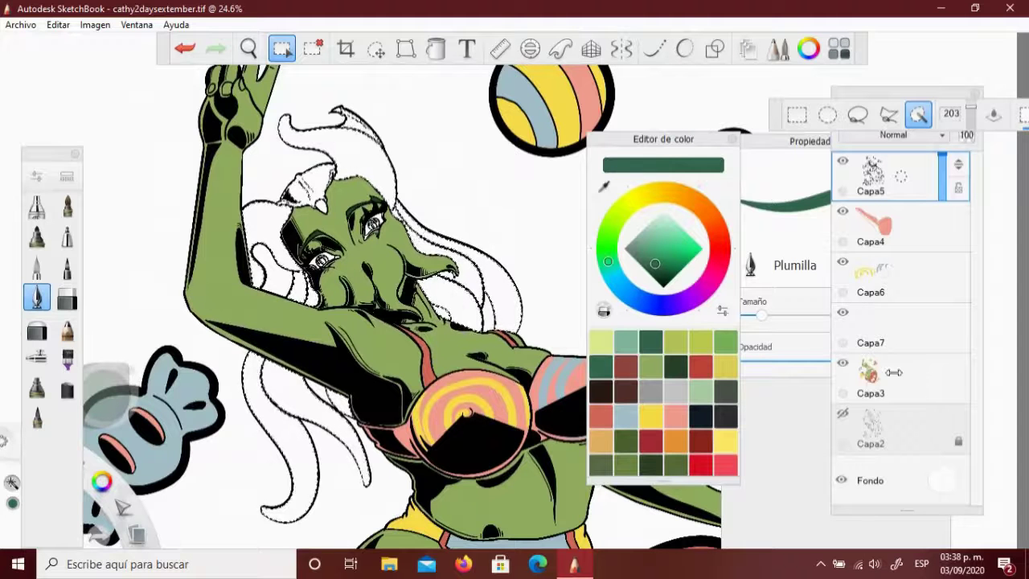
key(shift)
key(shift)
key(shift)
key(shift)
key(shift)
key(Escape)
click(871, 378)
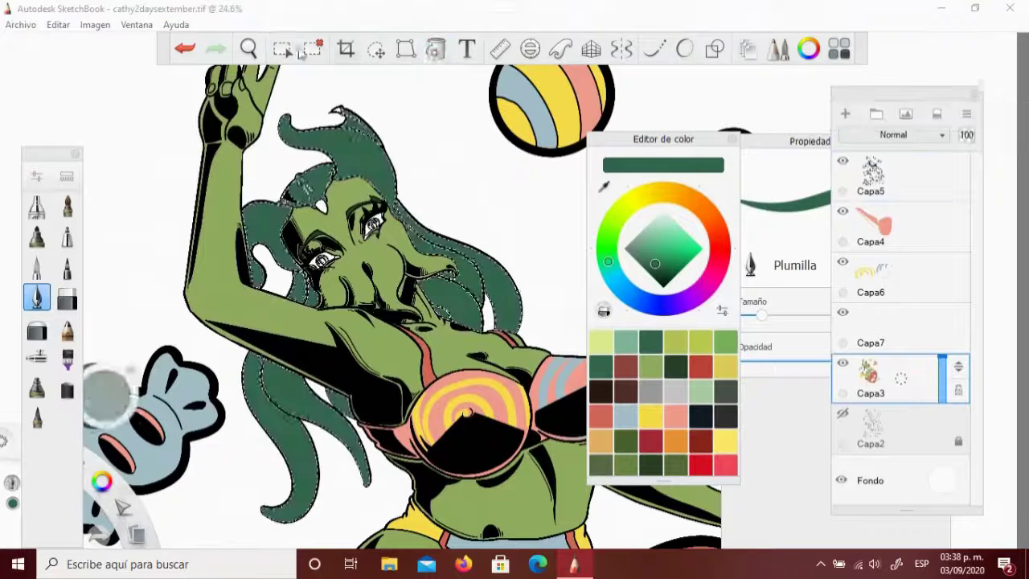
scroll(345, 161, down, 6)
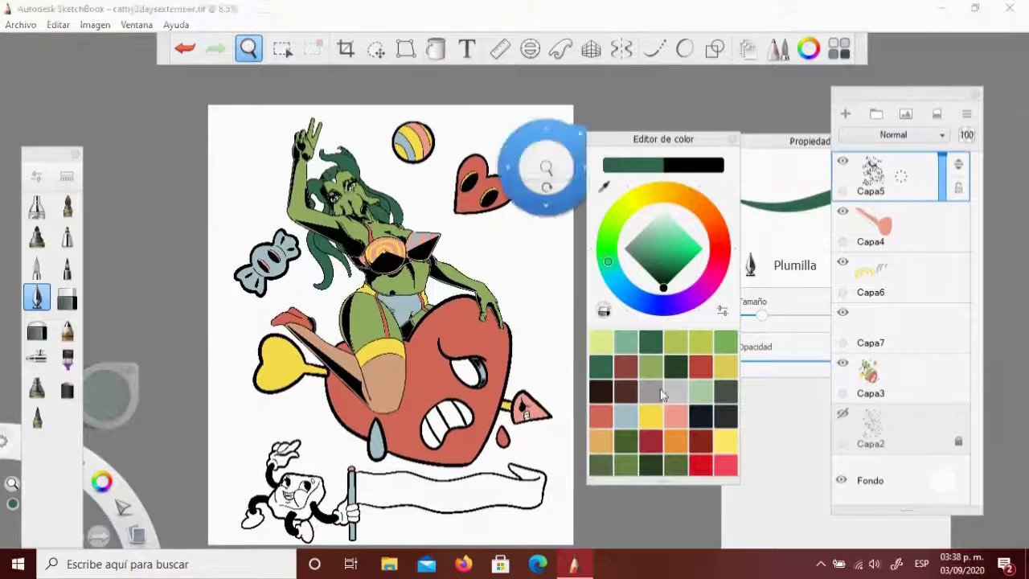
Sample a pale cream and fill the cube character's hands and flag with it on Capa3
drag(264, 266, 268, 228)
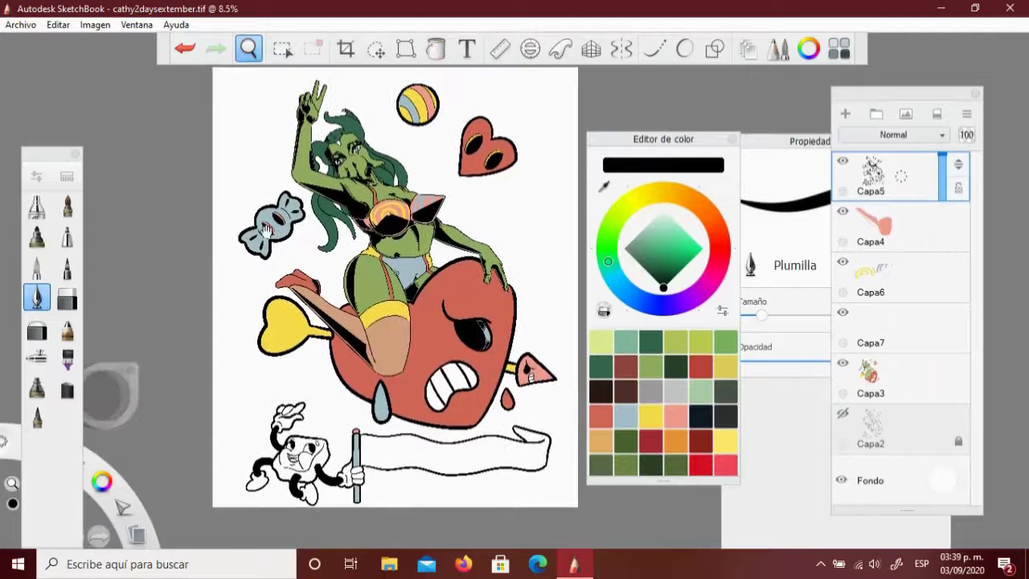
drag(459, 367, 533, 416)
drag(674, 222, 668, 217)
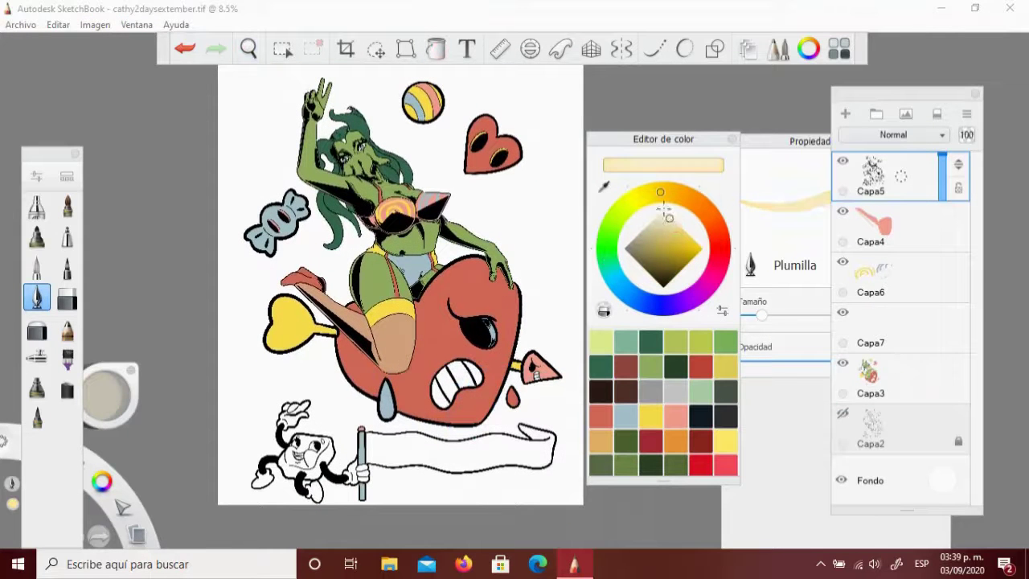
key(m)
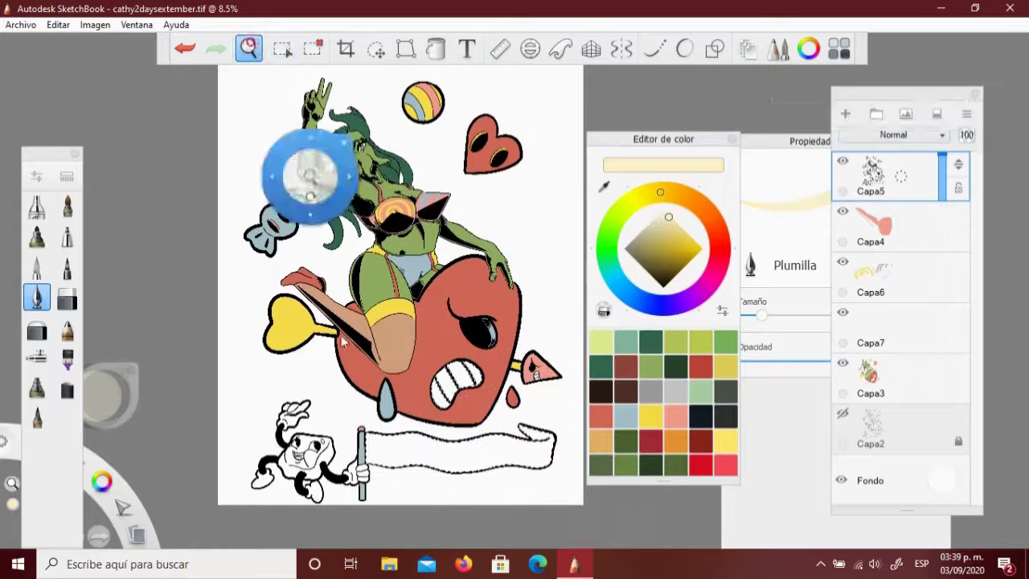
drag(299, 165, 502, 376)
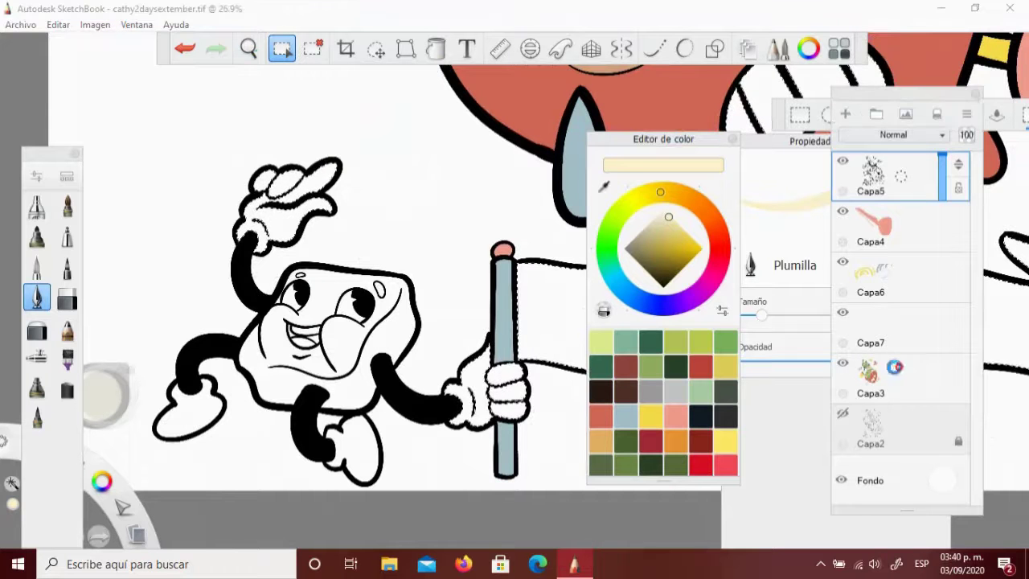
click(871, 377)
click(435, 49)
click(249, 49)
scroll(369, 241, down, 5)
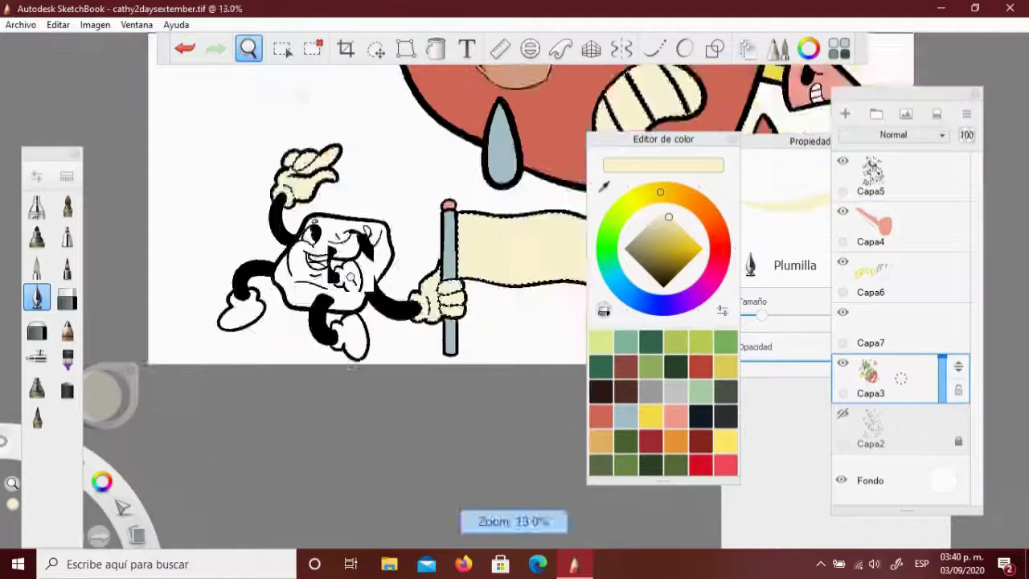
mouse_move(321, 91)
mouse_down()
mouse_move(246, 227)
mouse_move(530, 233)
mouse_up()
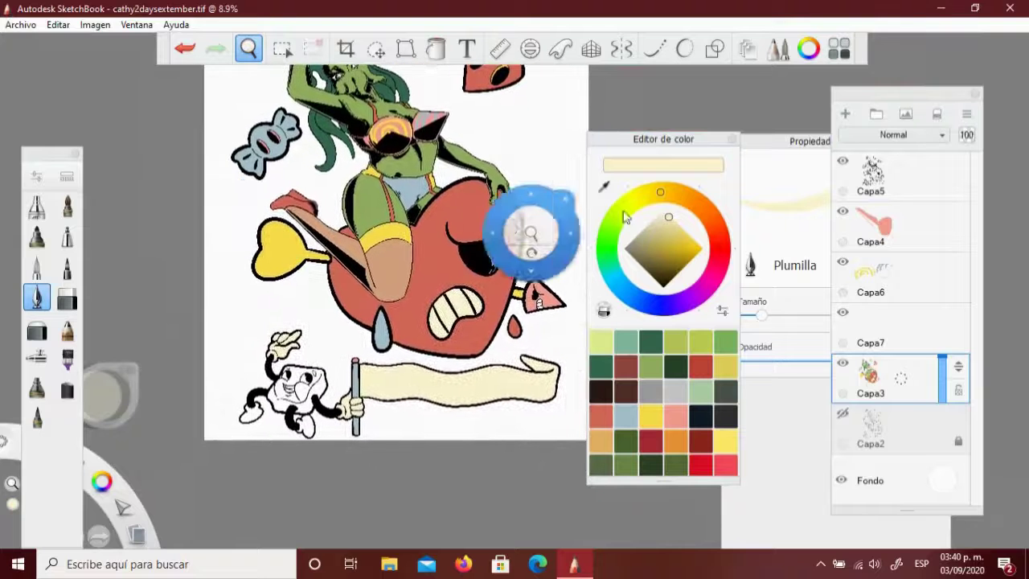
Fill the cube character's face with dark gold
click(673, 257)
click(871, 173)
click(282, 49)
click(299, 387)
click(871, 374)
click(435, 49)
Fill the cube character's feet yellow
click(249, 49)
drag(345, 172, 353, 365)
key(m)
click(871, 378)
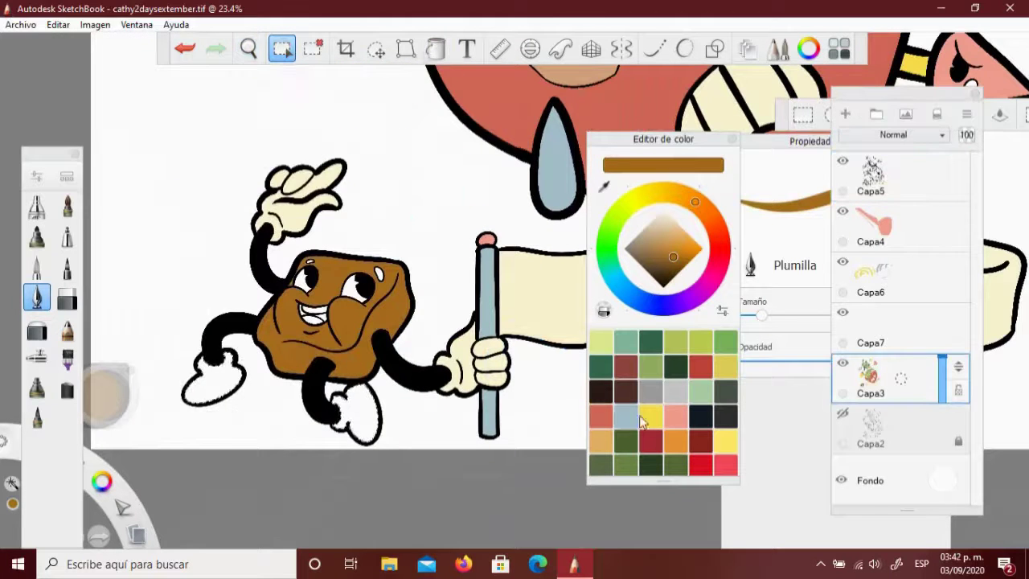
click(650, 415)
click(358, 418)
Paint the pink character's teeth pale cream
drag(358, 418, 386, 306)
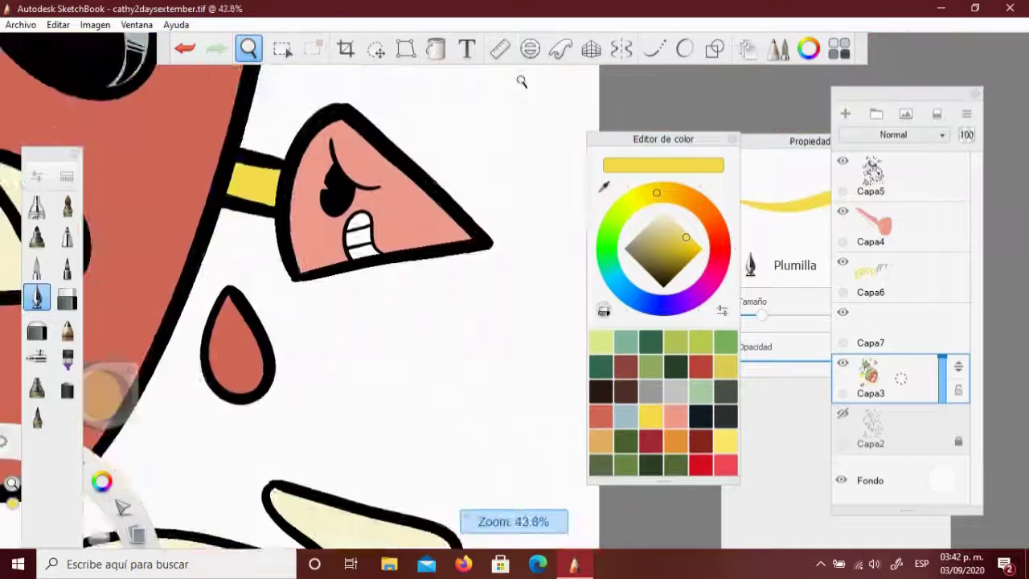
drag(458, 213, 497, 170)
mouse_move(476, 211)
mouse_down()
mouse_move(467, 164)
mouse_move(434, 174)
mouse_move(426, 210)
mouse_move(441, 257)
mouse_up()
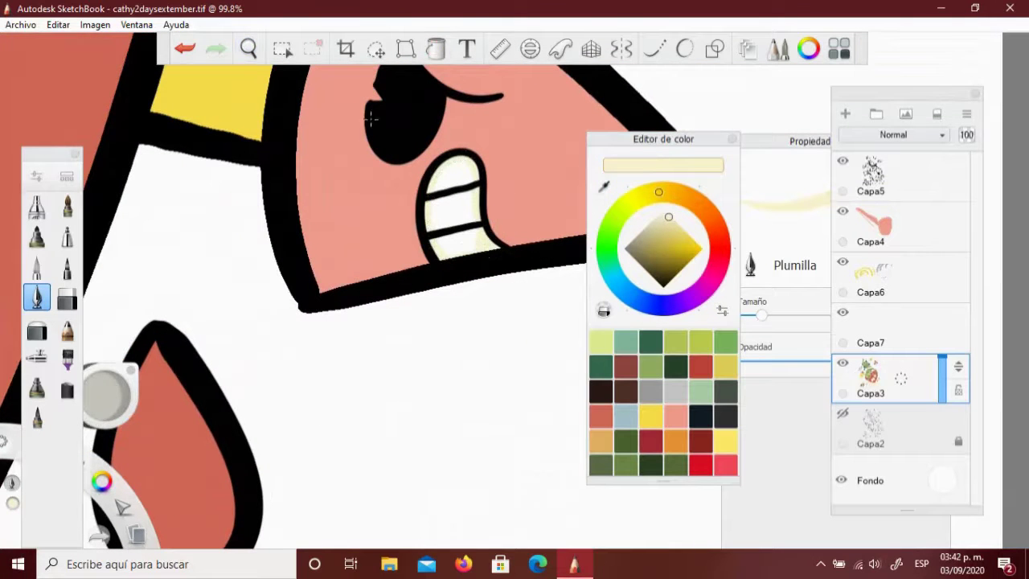
key(space)
mouse_move(459, 214)
mouse_down()
mouse_move(401, 474)
mouse_move(448, 91)
mouse_up()
Fill the cube's eyes cream on Capa3 and paint its gums and mouth corners red
click(281, 48)
click(870, 173)
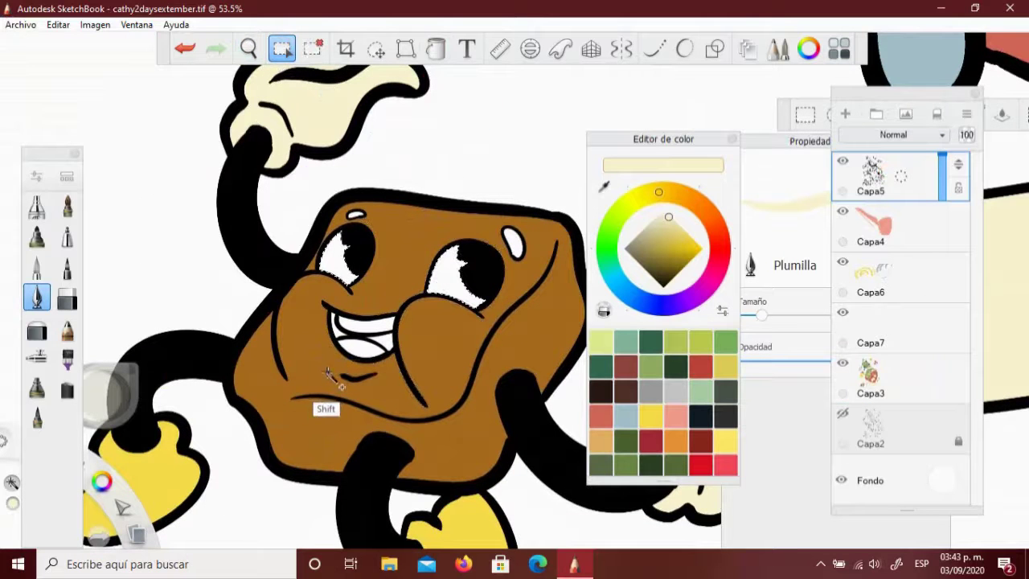
click(889, 366)
key(f)
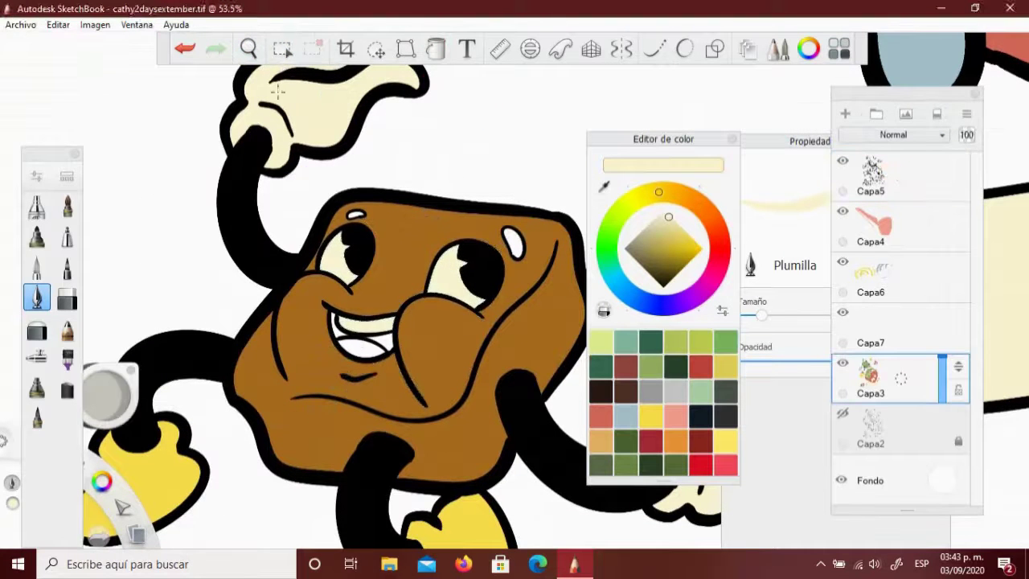
click(700, 366)
scroll(434, 338, up, 5)
mouse_move(433, 338)
mouse_down()
mouse_move(438, 326)
mouse_move(454, 366)
mouse_move(438, 342)
mouse_up()
mouse_move(291, 307)
mouse_down()
mouse_move(275, 283)
mouse_move(277, 251)
mouse_up()
click(676, 416)
Paint and fill the cube's lower lip salmon
mouse_move(425, 366)
mouse_down()
mouse_move(312, 340)
mouse_move(338, 379)
mouse_move(378, 394)
mouse_move(438, 382)
mouse_up()
key(f)
click(366, 368)
scroll(397, 488, down, 10)
key(space)
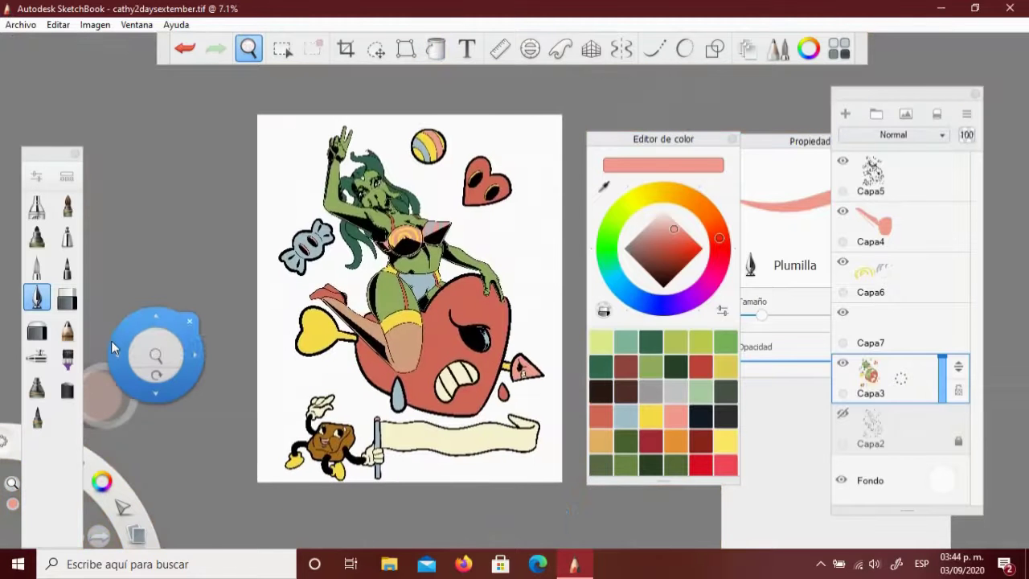
Add an empty layer, Capa8, just below Capa3 in the Layers panel
drag(111, 340, 444, 358)
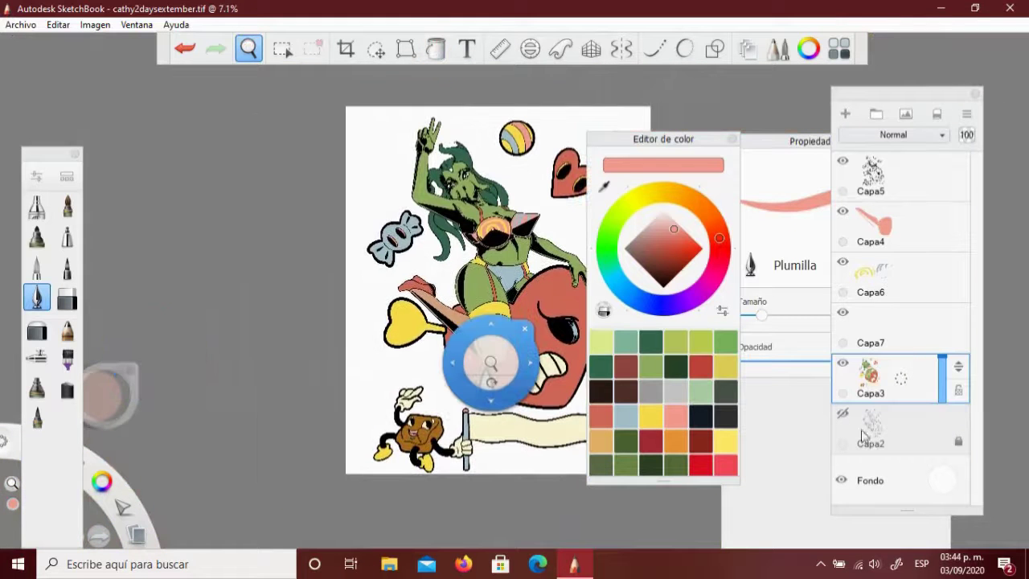
drag(900, 408, 808, 420)
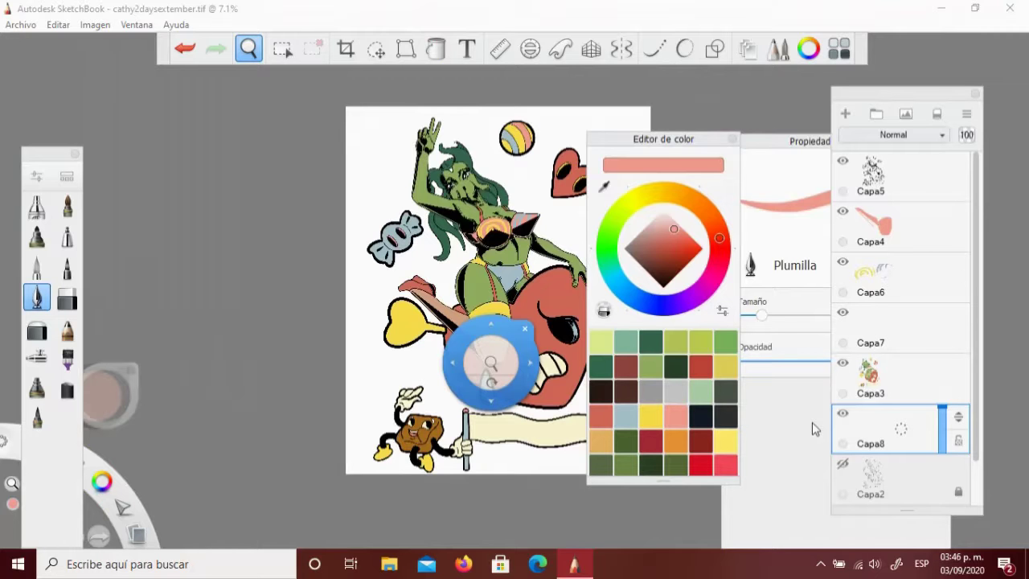
drag(463, 352, 377, 292)
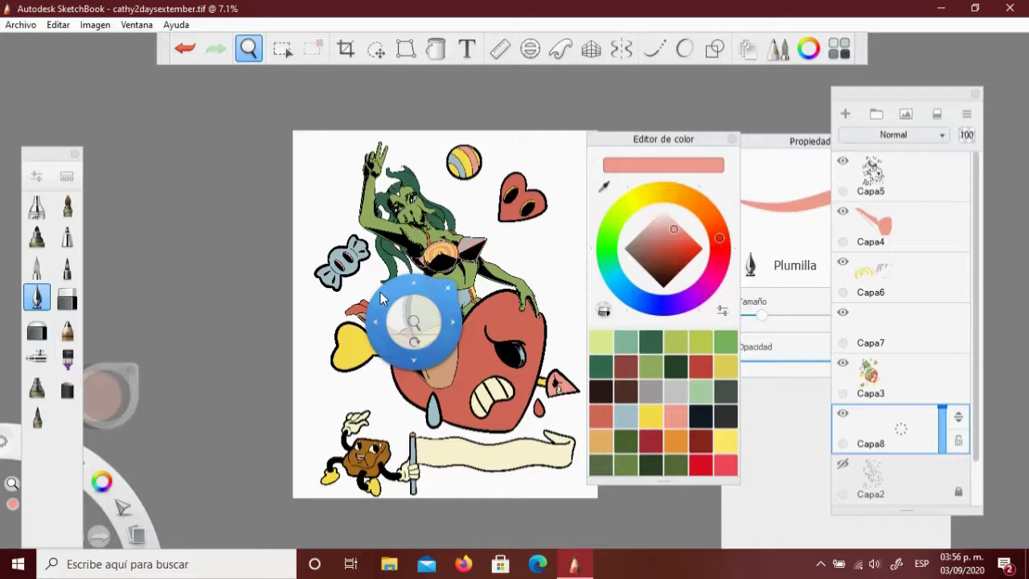
Bucket-fill the cube's two white face shine spots yellow on Capa3
drag(382, 299, 331, 430)
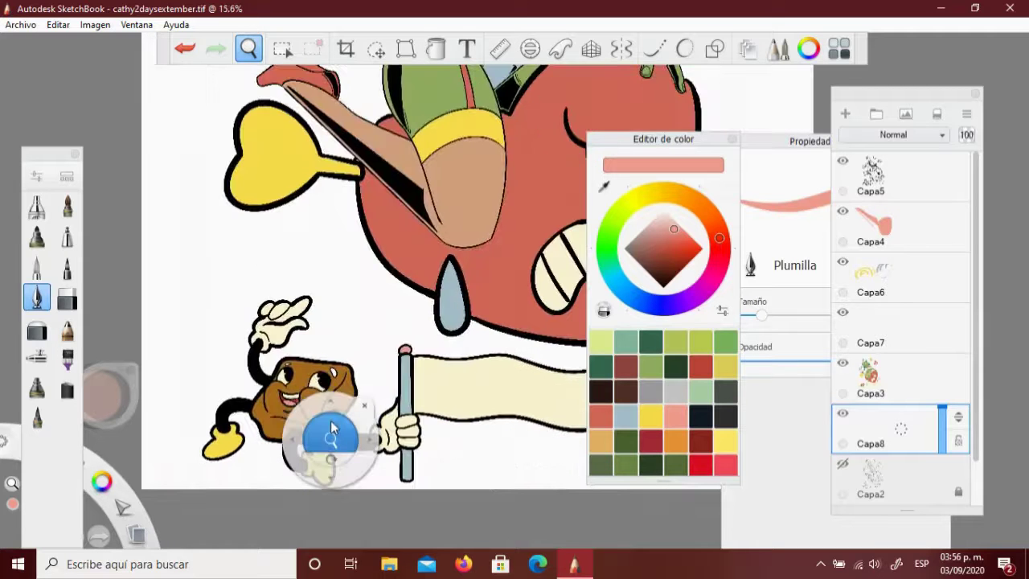
scroll(331, 430, up, 3)
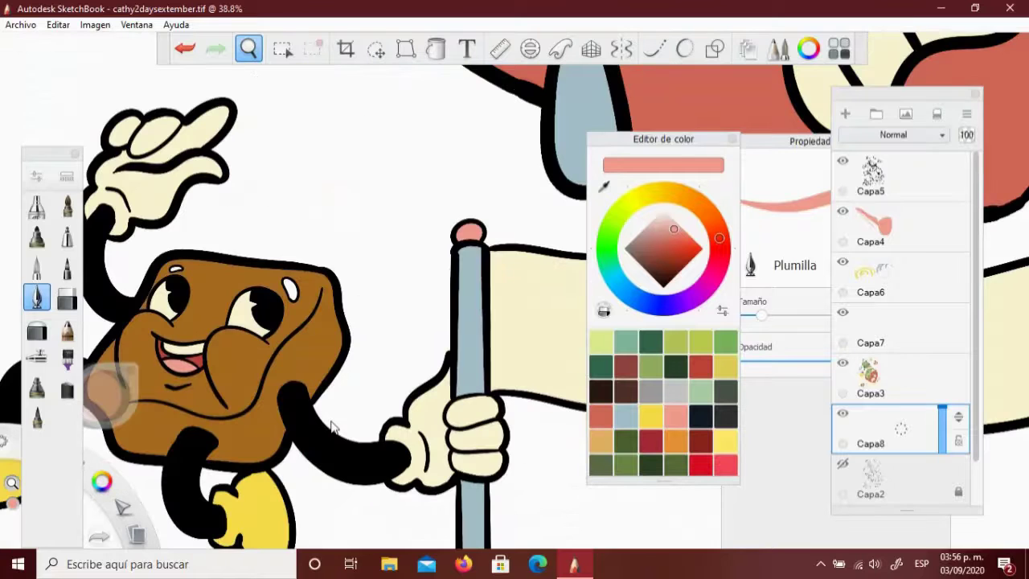
drag(257, 349, 536, 432)
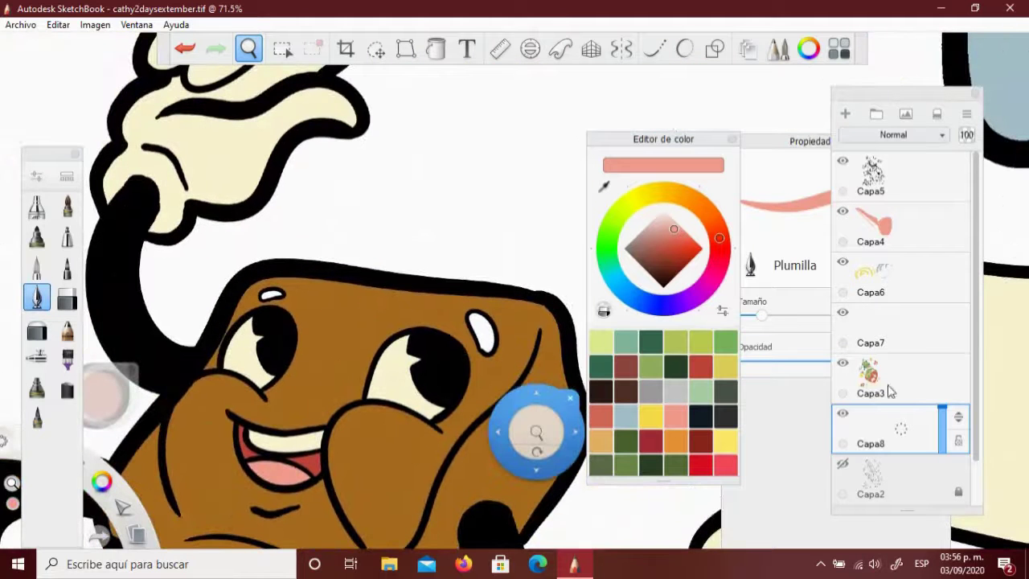
click(840, 418)
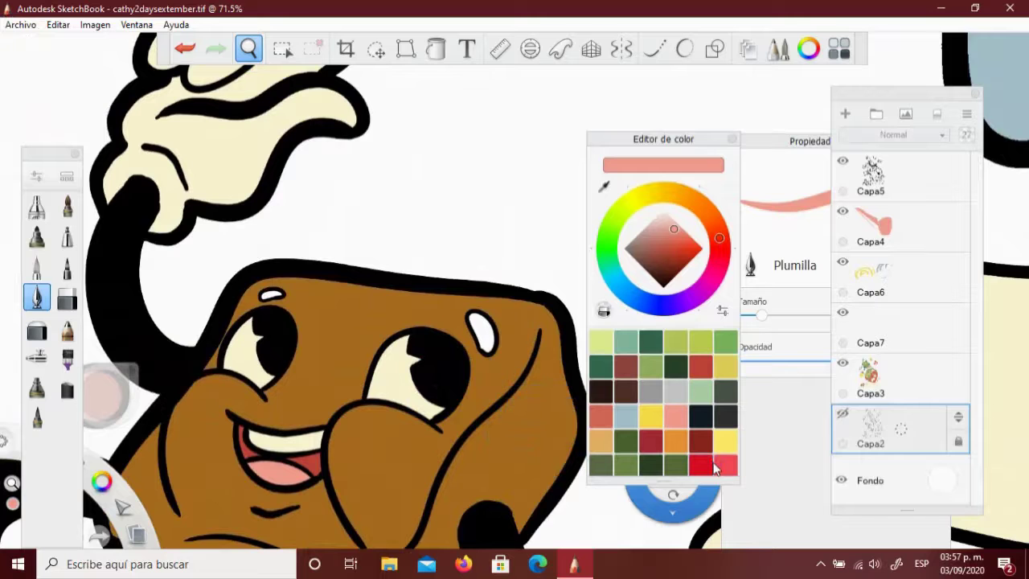
click(884, 378)
scroll(488, 342, up, 3)
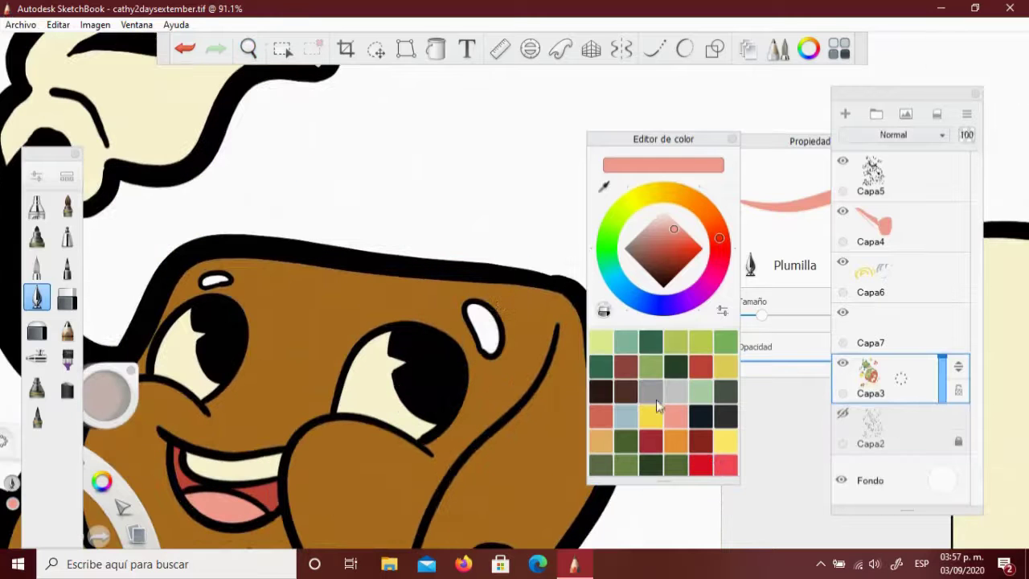
click(651, 416)
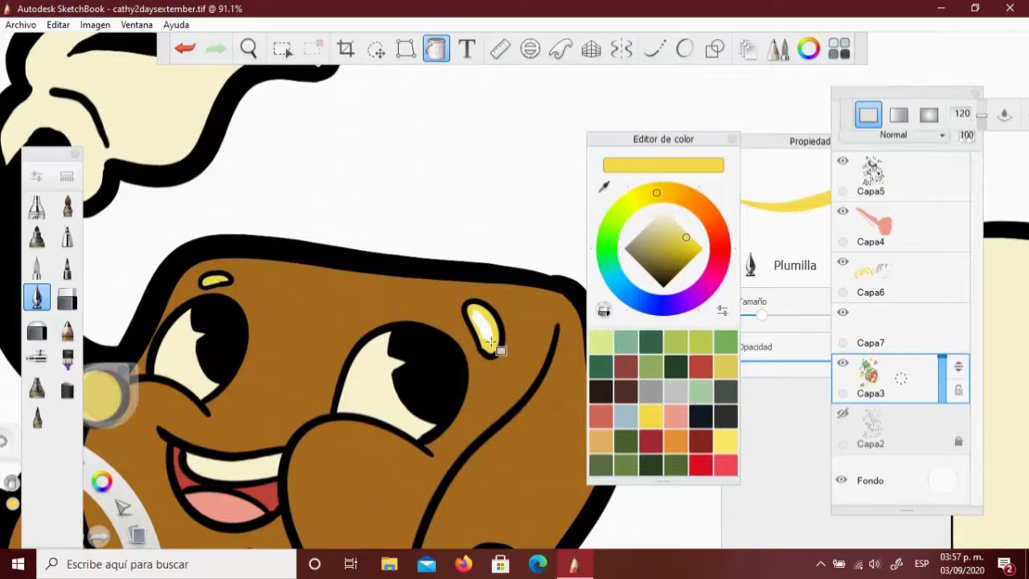
scroll(354, 270, down, 10)
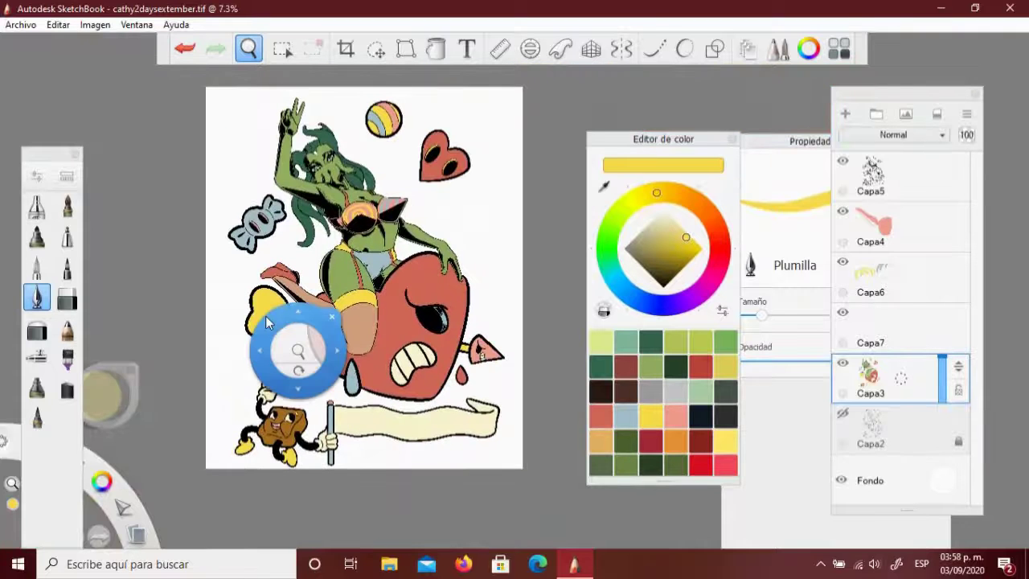
drag(267, 321, 135, 310)
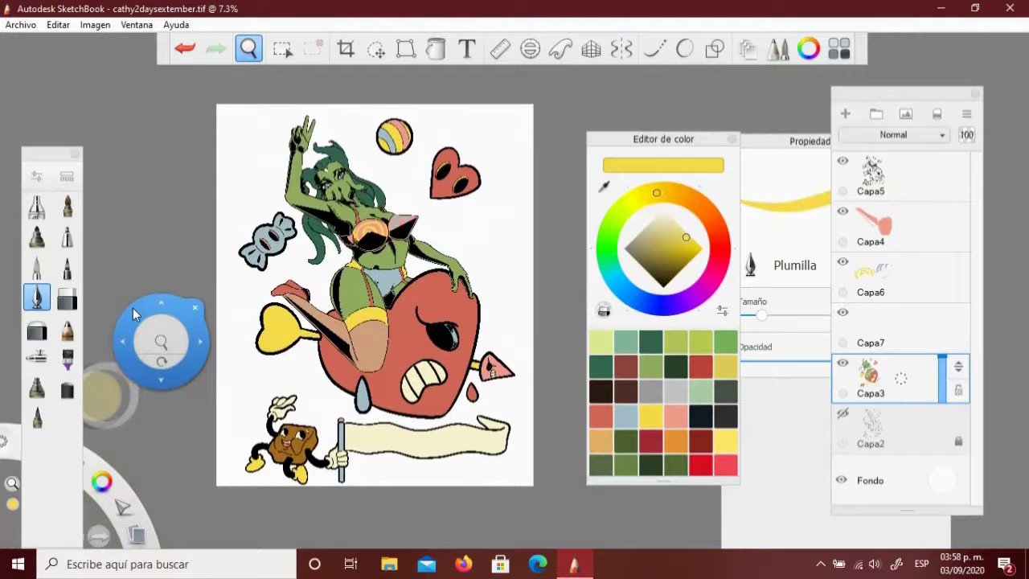
Delete layers Capa7, Capa6 and Capa4, then select Capa2
click(902, 329)
key(Delete)
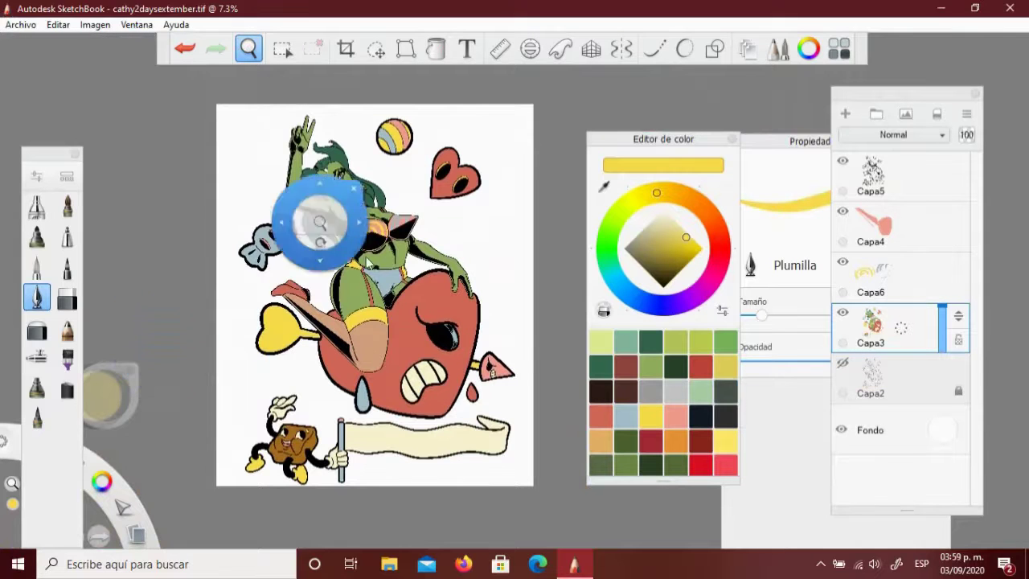
drag(322, 223, 323, 216)
click(907, 289)
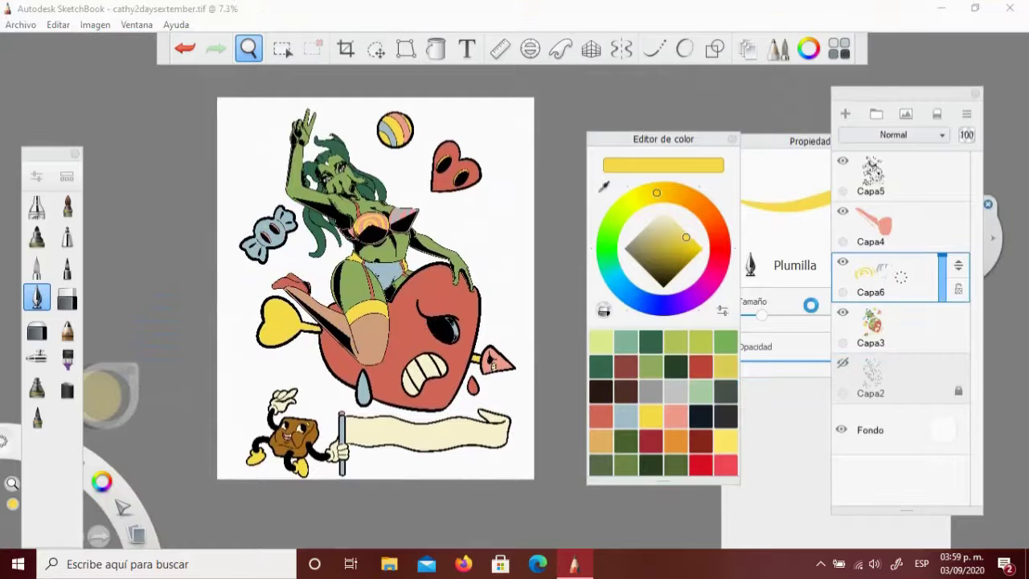
key(Delete)
click(906, 223)
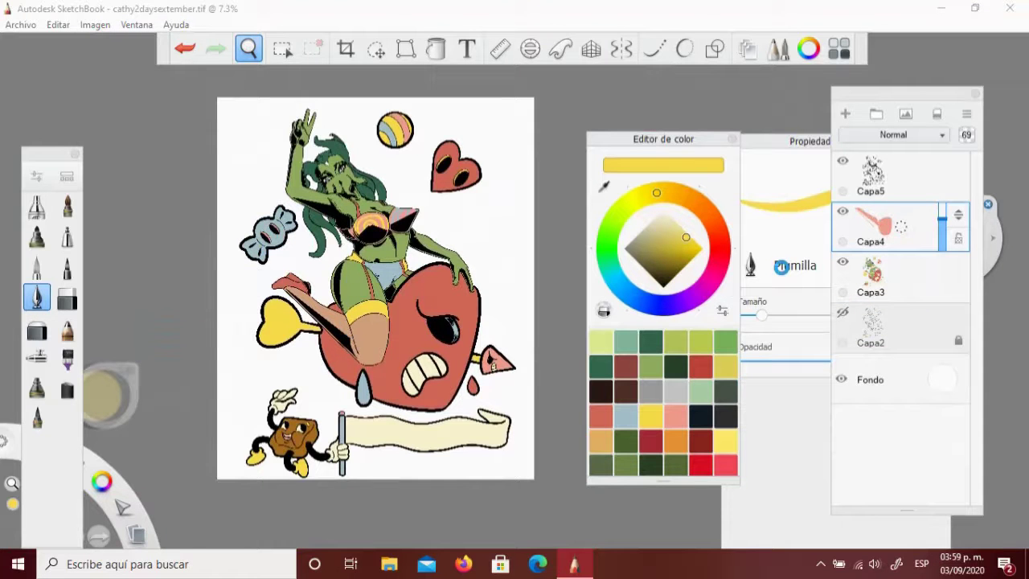
key(Delete)
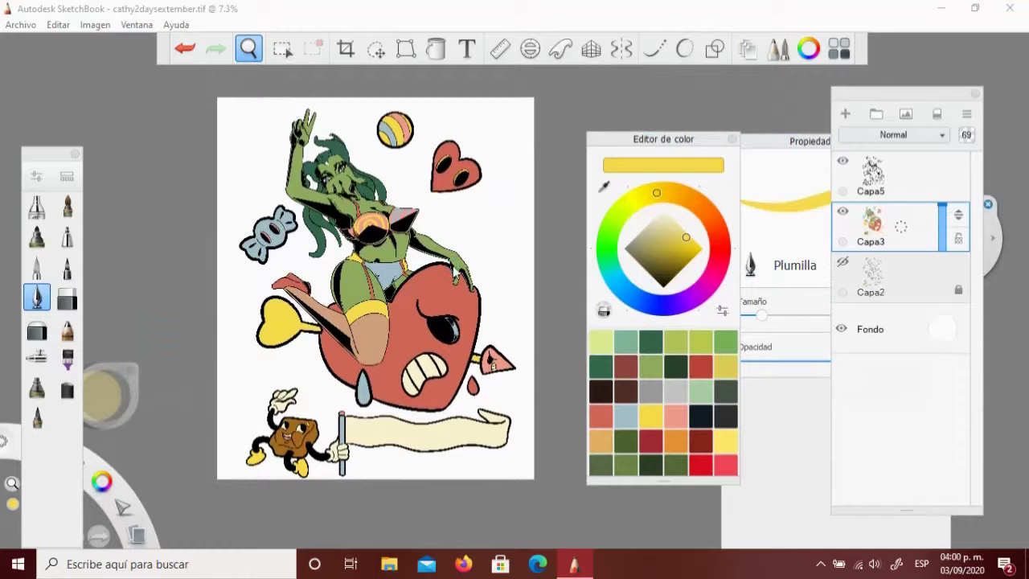
drag(558, 299, 294, 160)
drag(437, 378, 560, 316)
click(906, 115)
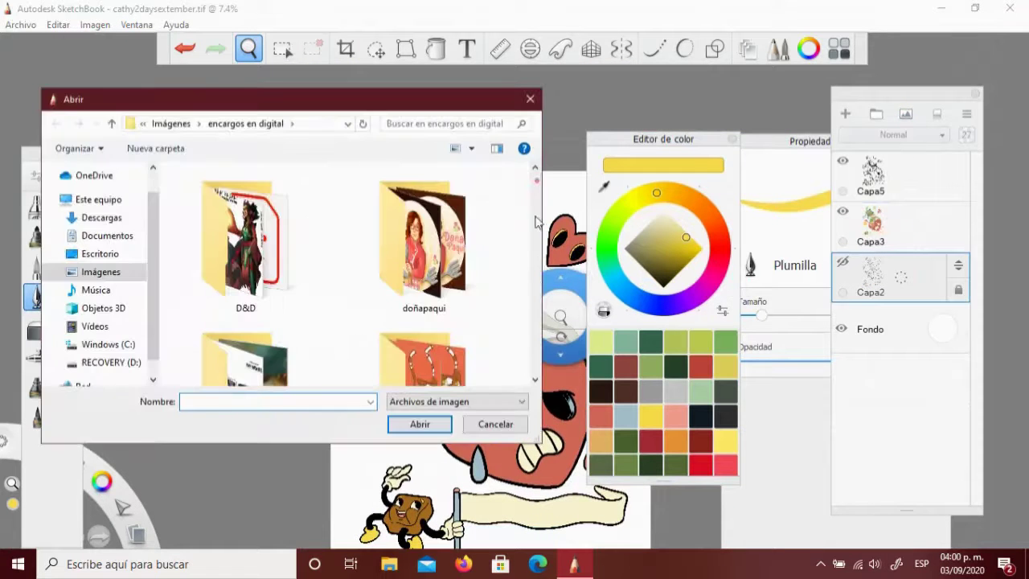
Import the cathycharacterdesign image and place it at the canvas's top-left corner
scroll(265, 230, down, 3)
scroll(266, 230, down, 5)
click(416, 352)
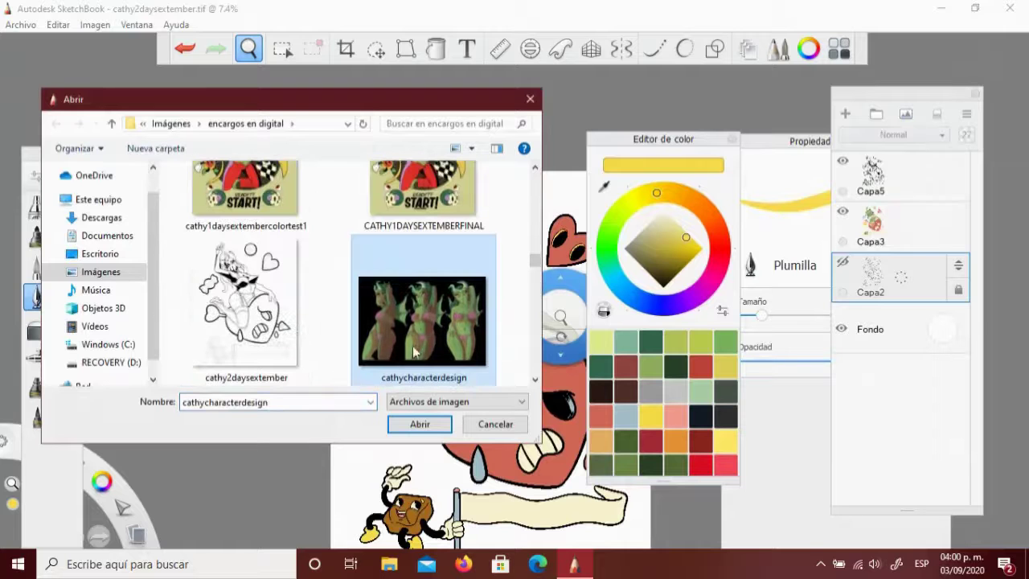
click(420, 424)
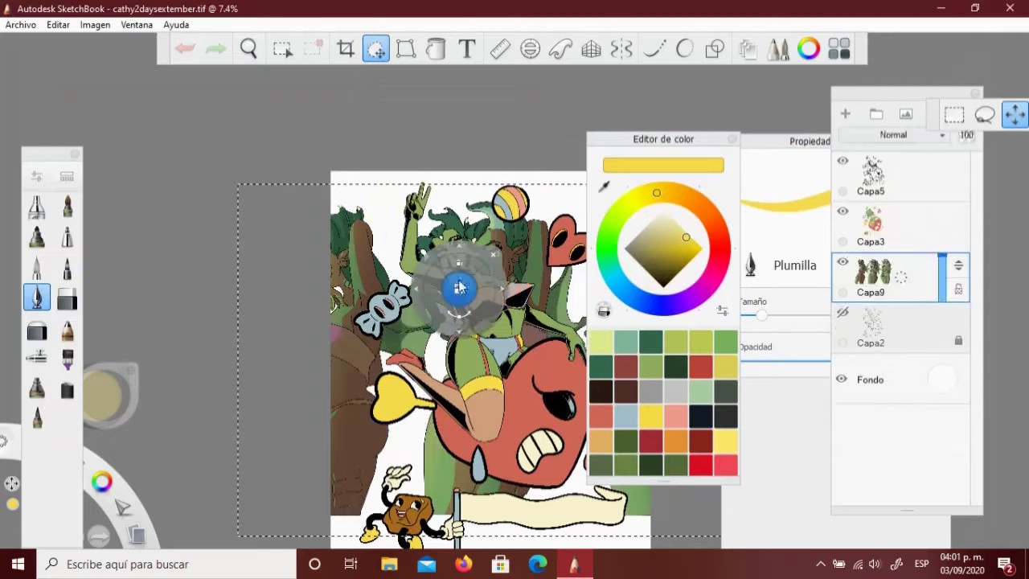
drag(446, 320, 257, 188)
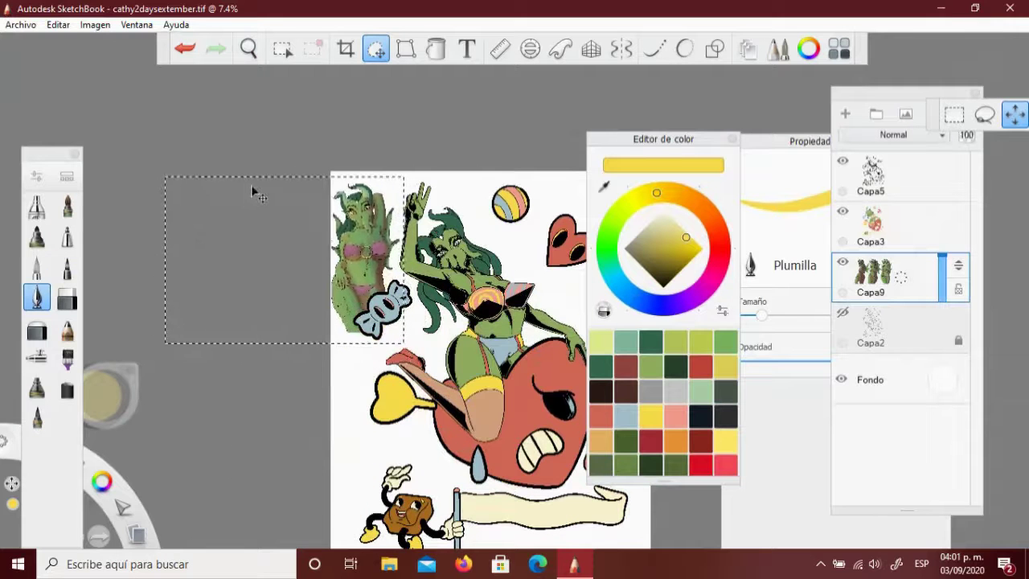
drag(408, 309, 409, 240)
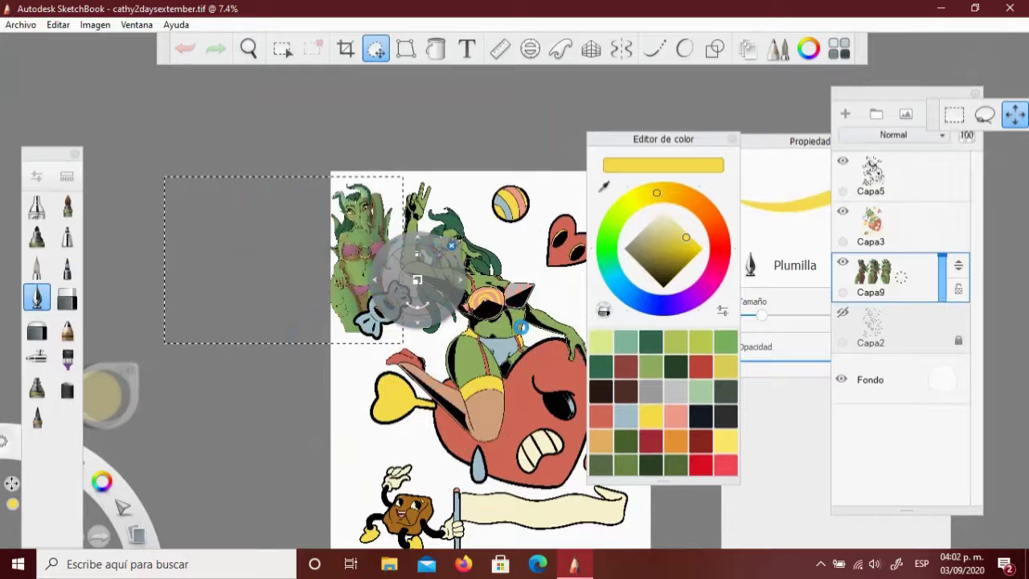
click(521, 327)
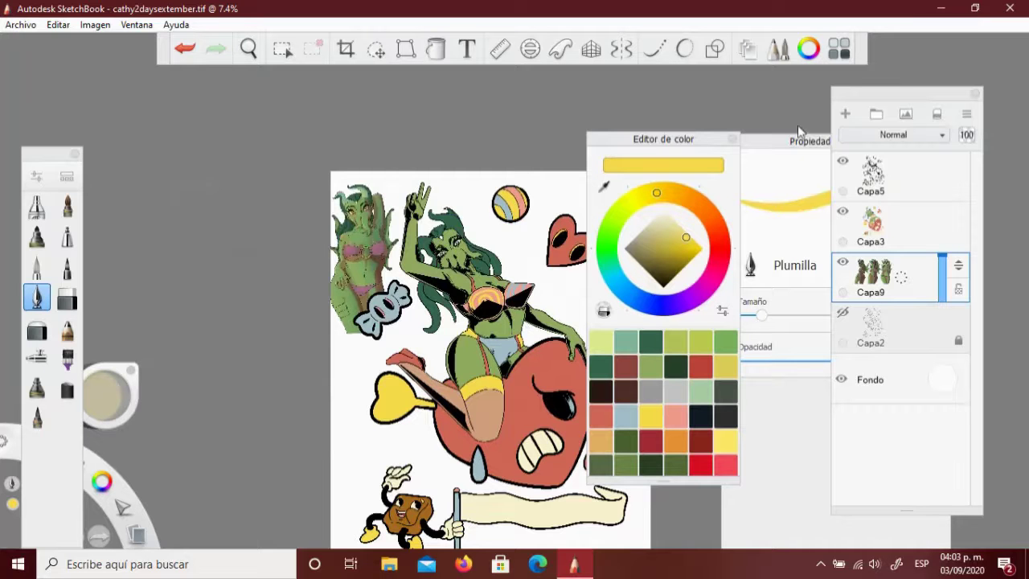
Magic-wand the eye whites on Capa5 and fill them pale yellow on Capa3
click(872, 225)
drag(386, 241, 566, 205)
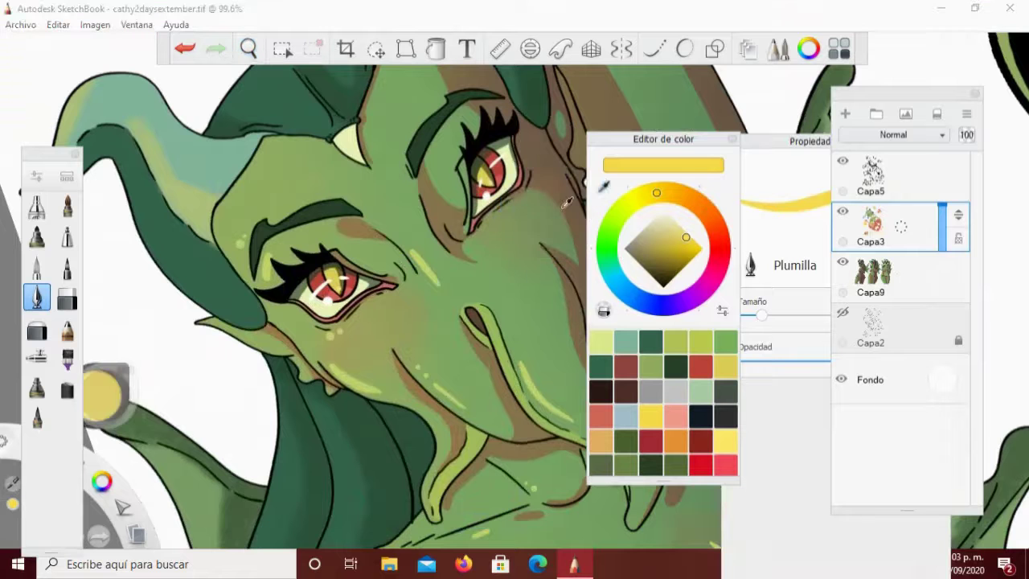
alt+click(502, 187)
mouse_move(502, 187)
mouse_down()
mouse_move(471, 287)
mouse_move(450, 273)
mouse_move(390, 285)
mouse_move(512, 174)
mouse_up()
click(872, 173)
key(m)
click(398, 314)
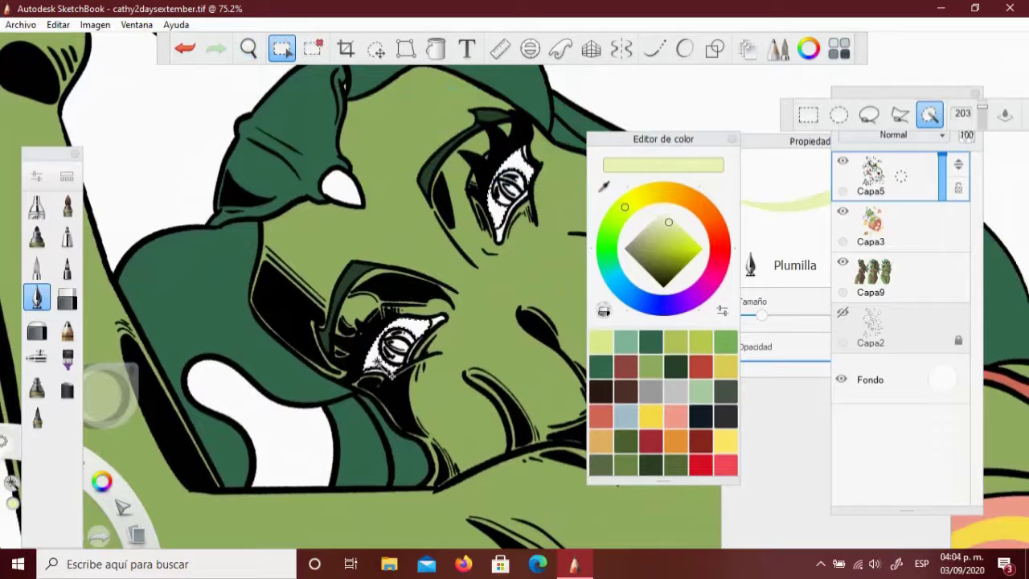
click(872, 217)
click(435, 48)
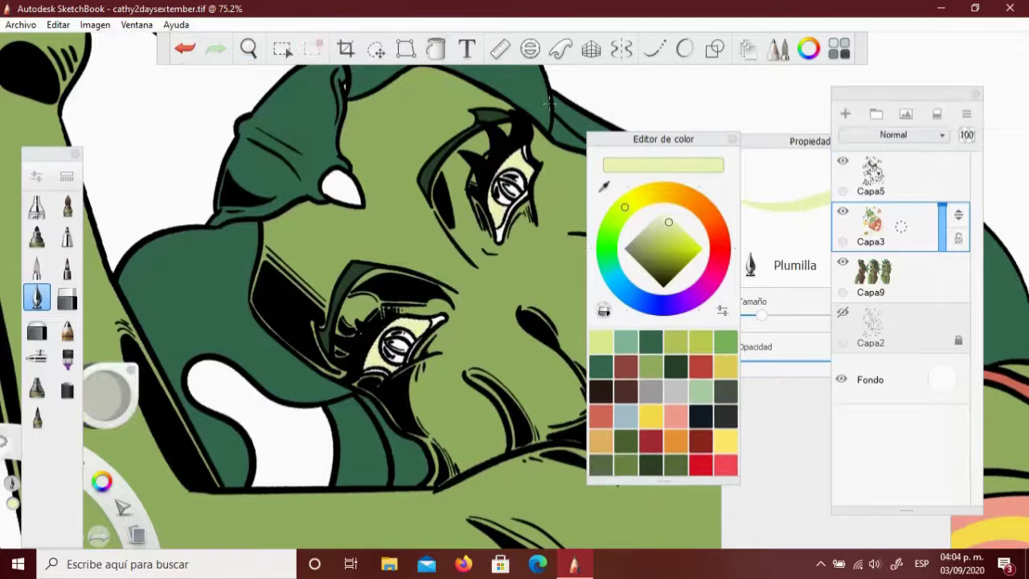
Paint the girl's irises red with the pen
click(248, 48)
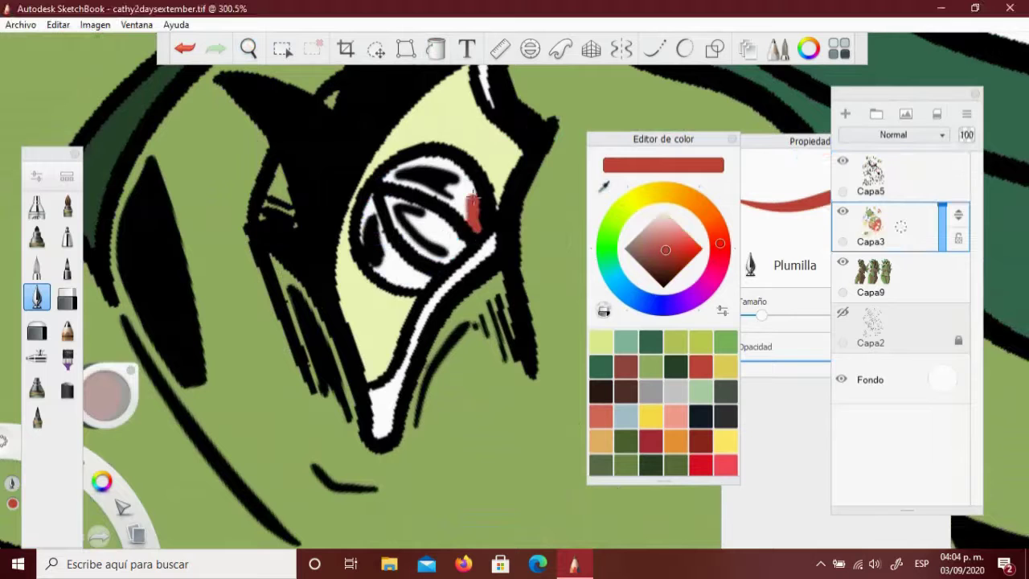
mouse_move(434, 172)
mouse_down()
mouse_move(470, 211)
mouse_move(402, 274)
mouse_move(366, 199)
mouse_move(406, 261)
mouse_up()
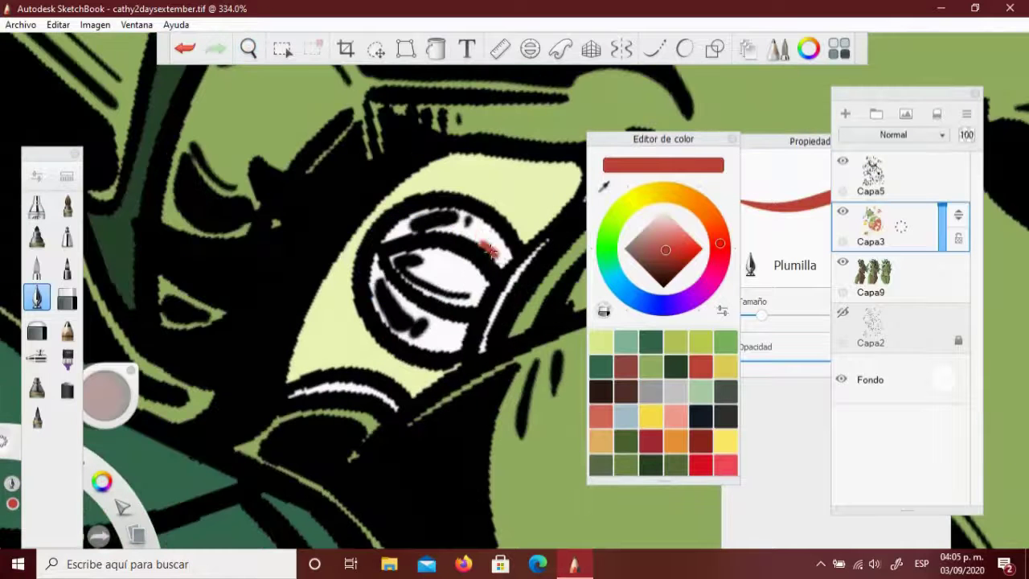
mouse_move(490, 251)
mouse_down()
mouse_move(419, 216)
mouse_move(478, 236)
mouse_move(426, 325)
mouse_move(381, 284)
mouse_move(378, 300)
mouse_move(461, 348)
mouse_up()
Repaint the white highlight strokes around the eye salmon pink
click(247, 48)
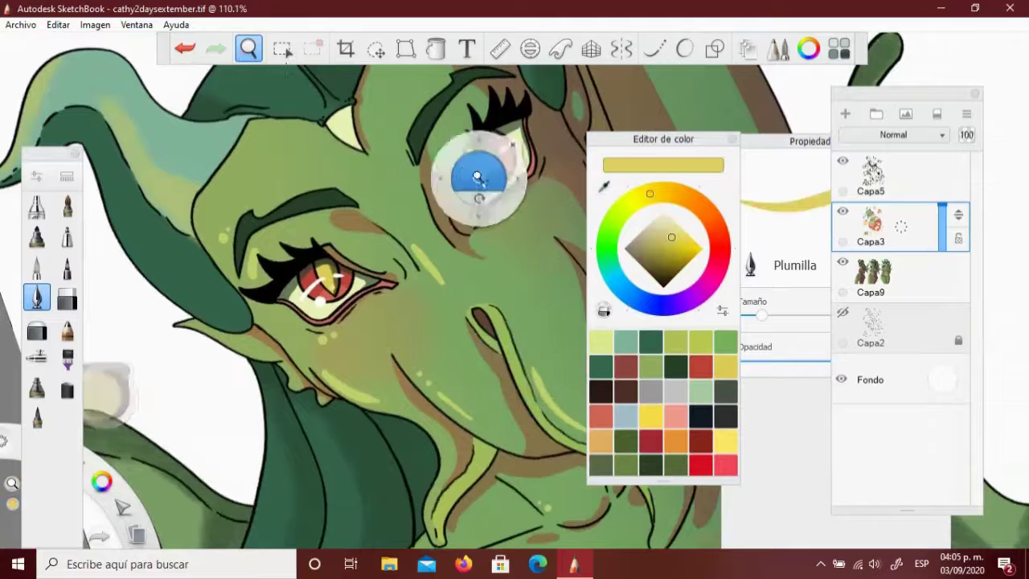
drag(479, 177, 373, 215)
drag(335, 116, 305, 71)
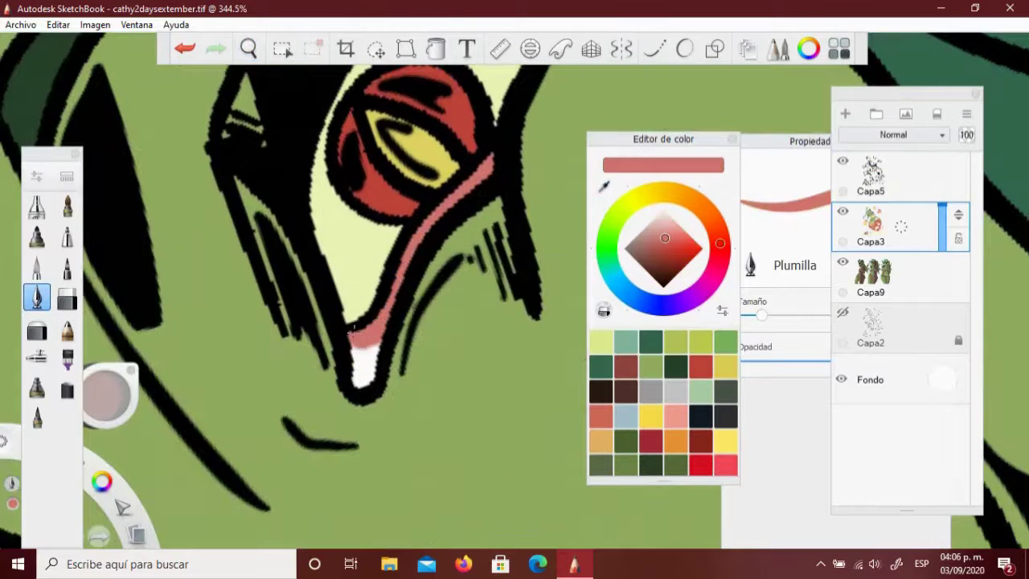
click(248, 48)
drag(322, 130, 305, 291)
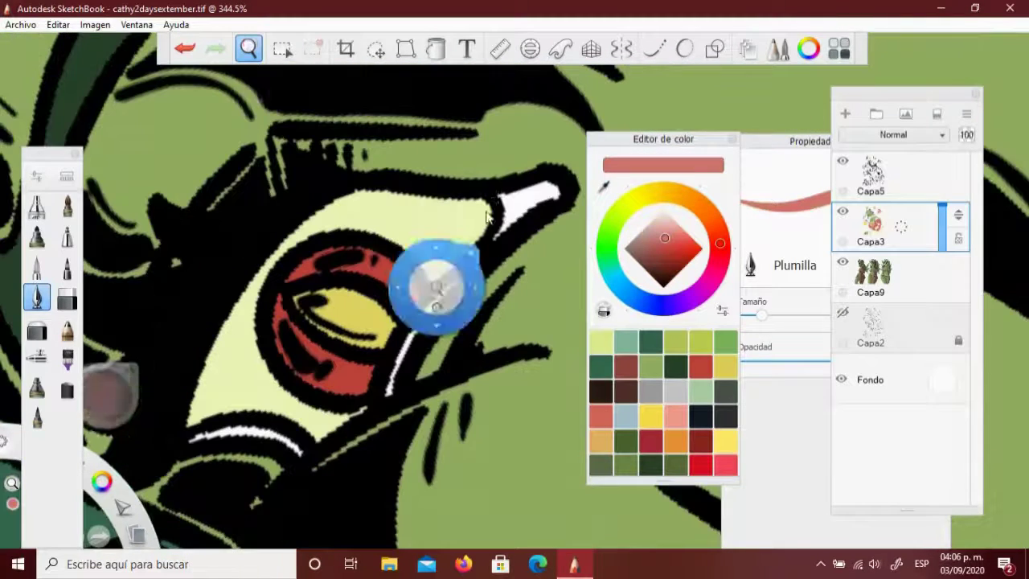
drag(555, 186, 497, 235)
mouse_move(458, 278)
mouse_down()
mouse_move(432, 300)
mouse_move(384, 395)
mouse_up()
mouse_move(297, 452)
mouse_down()
mouse_move(256, 432)
mouse_move(190, 439)
mouse_up()
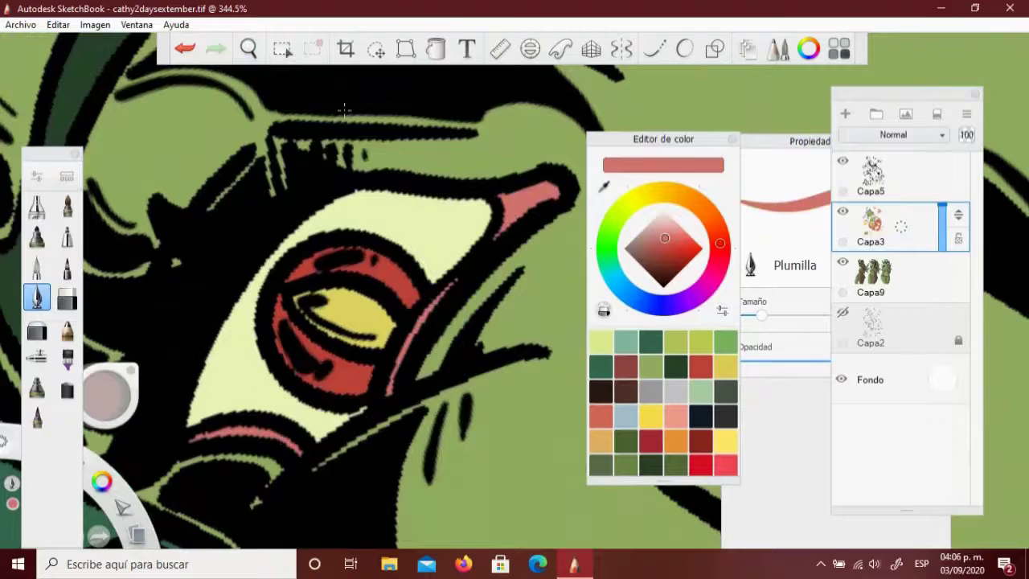
click(248, 48)
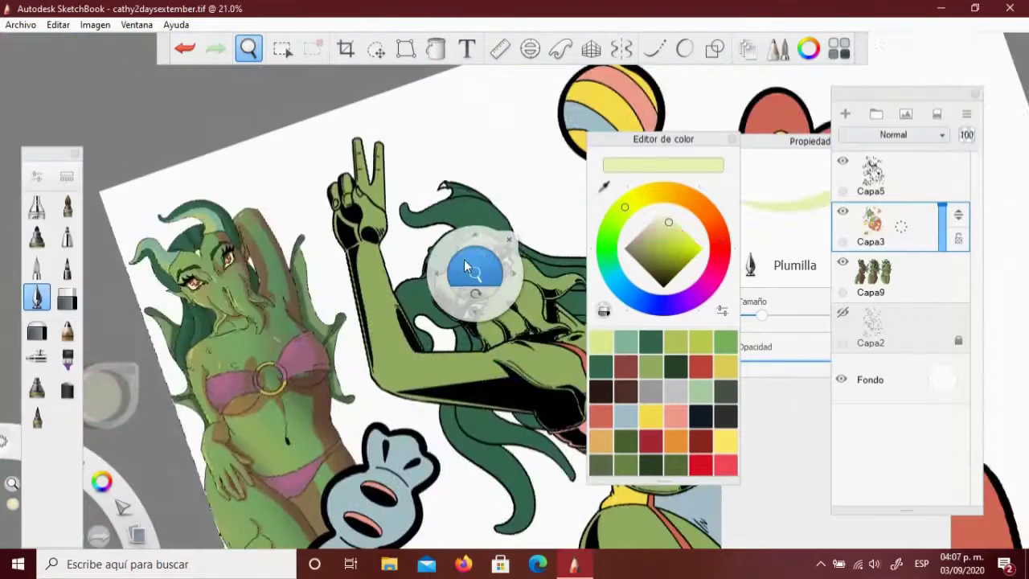
Draw a black line on Capa3 closing off a section of the girl's hair
drag(524, 277, 554, 242)
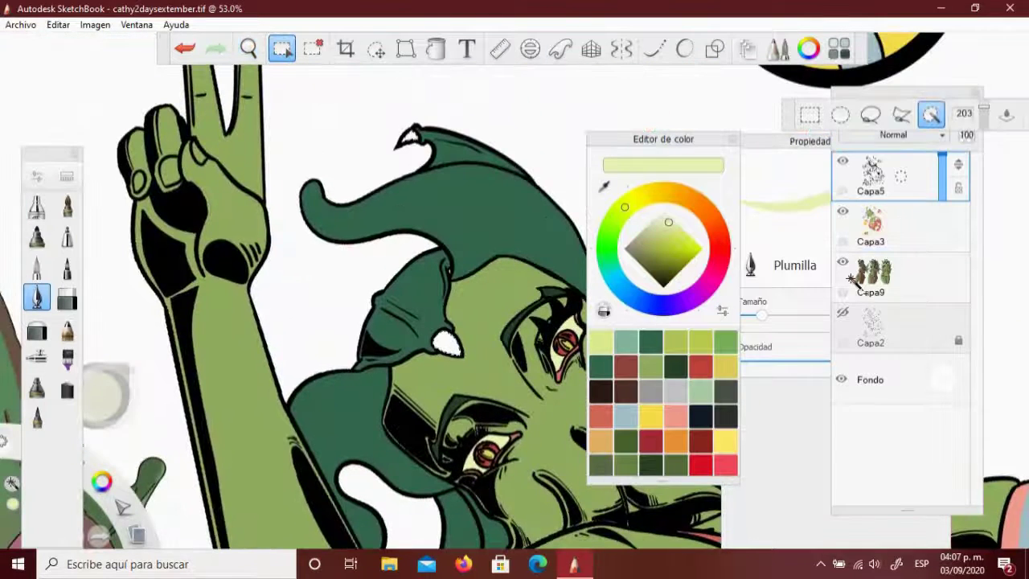
click(872, 223)
click(248, 49)
drag(531, 169, 535, 211)
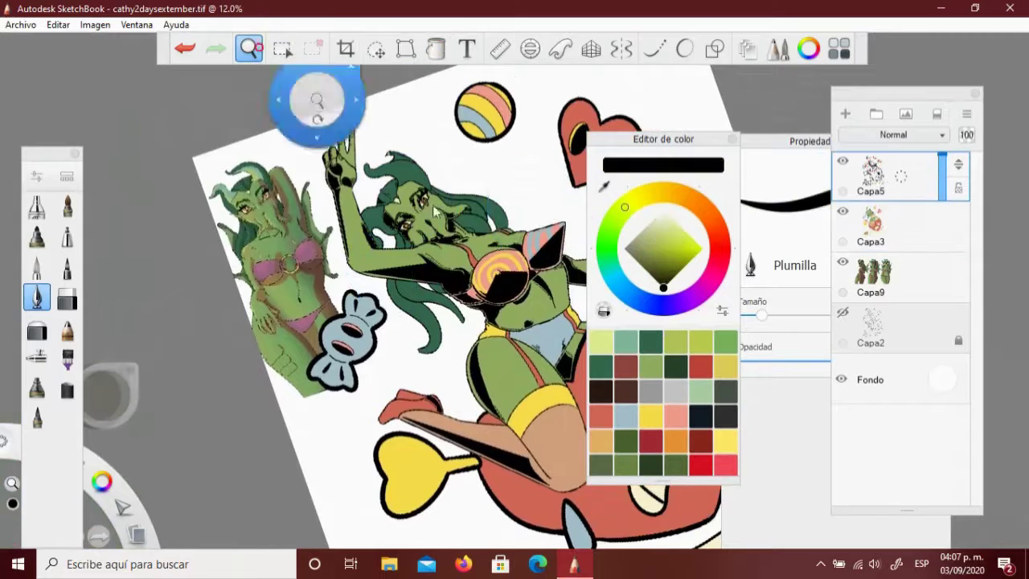
drag(310, 96, 410, 126)
scroll(410, 126, up, 5)
mouse_move(471, 172)
mouse_down()
mouse_move(505, 281)
mouse_move(273, 209)
mouse_move(277, 336)
mouse_up()
key(space)
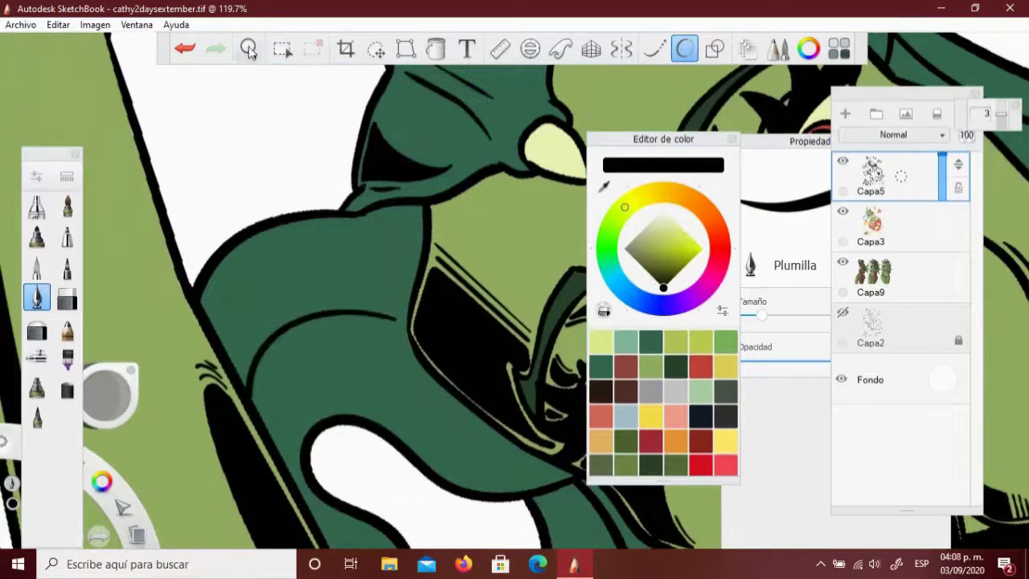
scroll(287, 80, down, 5)
Select the top hair strand and paint sage-green highlights along the hair locks
click(281, 49)
click(362, 189)
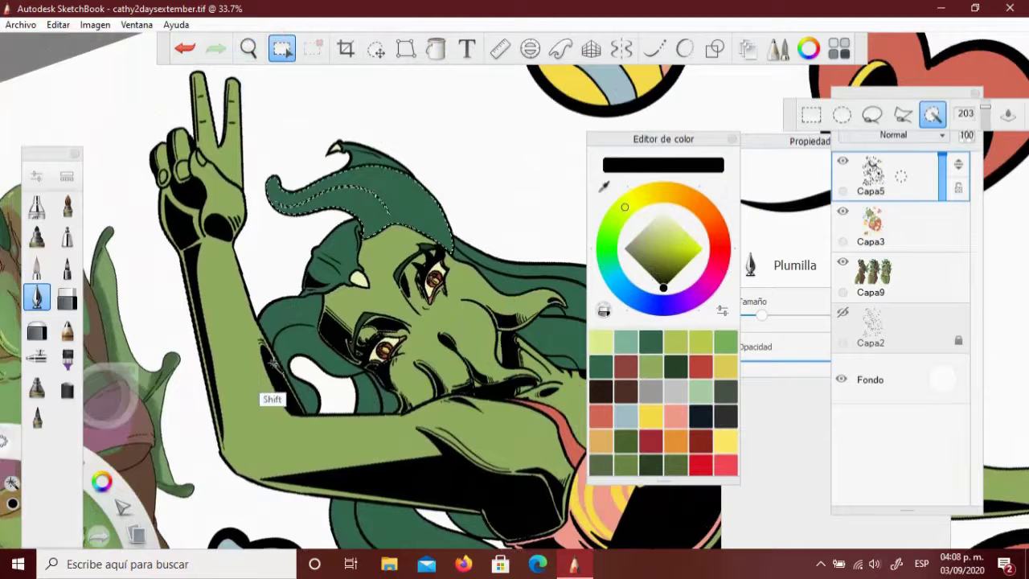
click(250, 115)
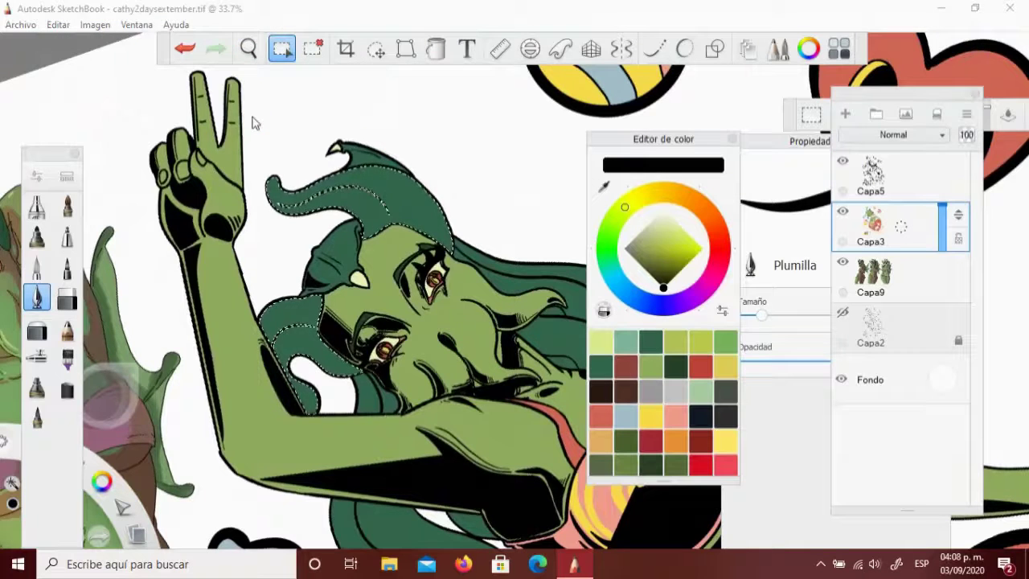
scroll(252, 122, down, 5)
key(space)
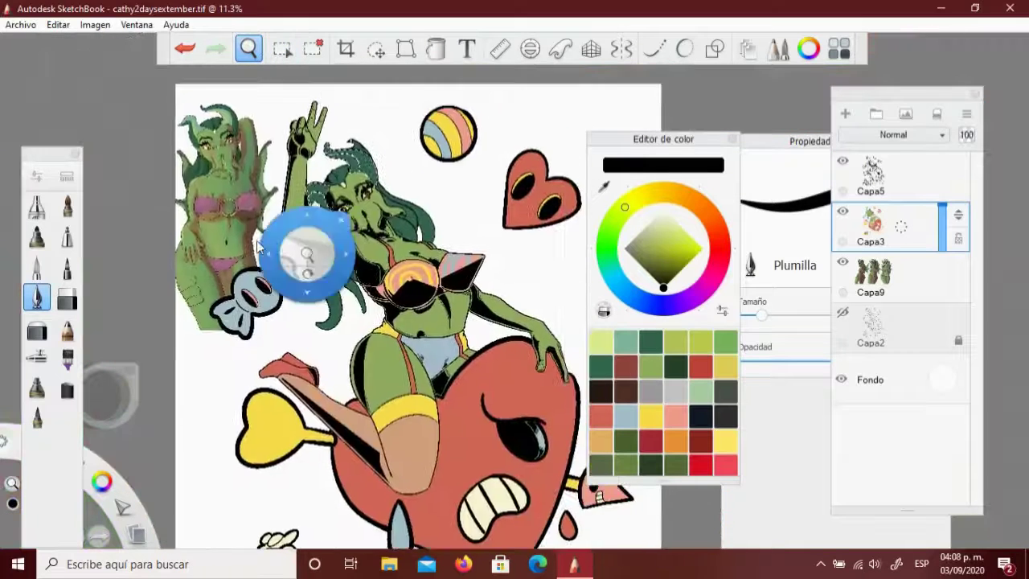
drag(299, 246, 305, 322)
scroll(305, 321, up, 5)
click(625, 341)
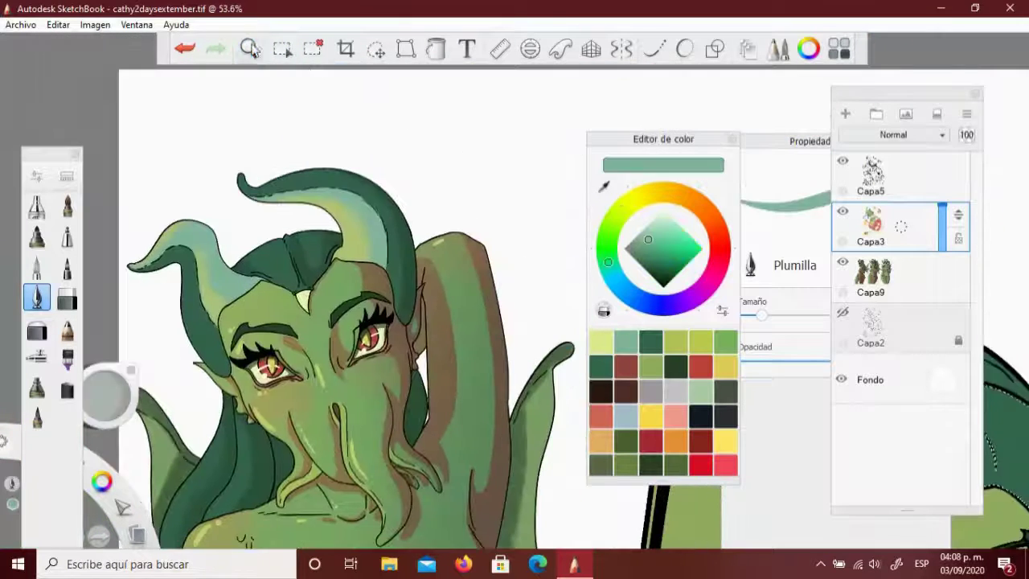
scroll(349, 326, down, 2)
scroll(347, 325, up, 5)
drag(374, 178, 438, 265)
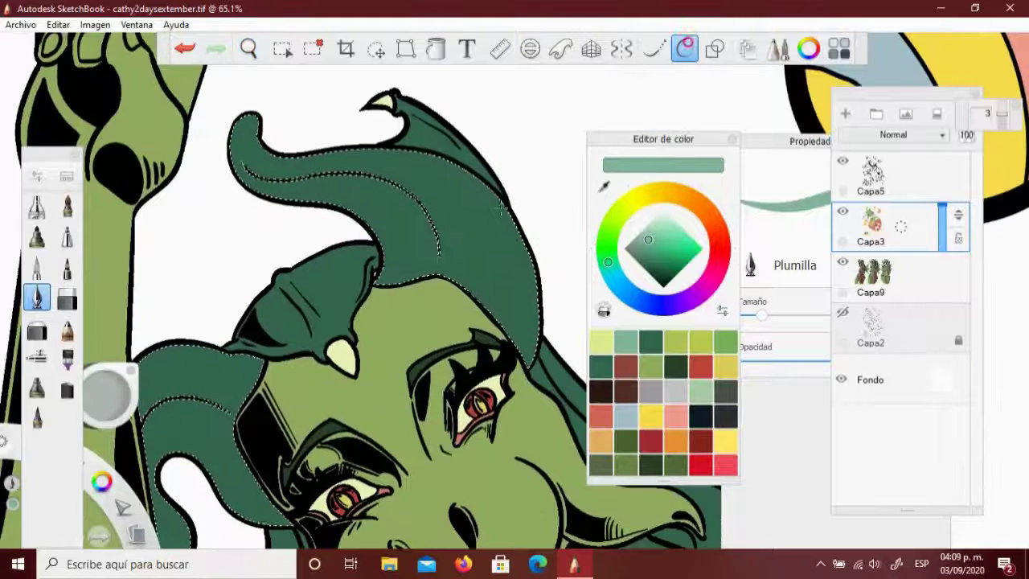
drag(374, 180, 237, 141)
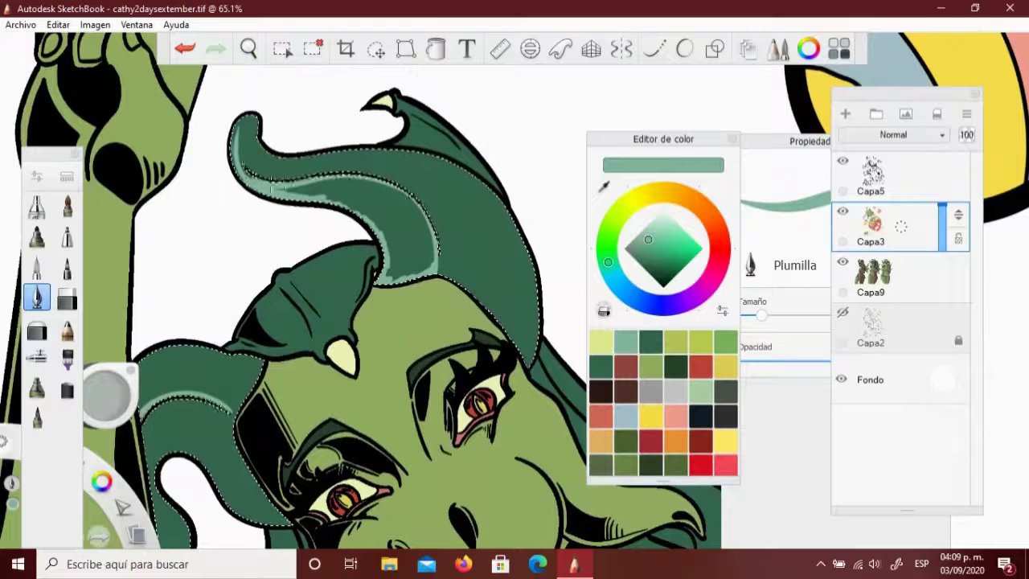
drag(257, 362, 145, 409)
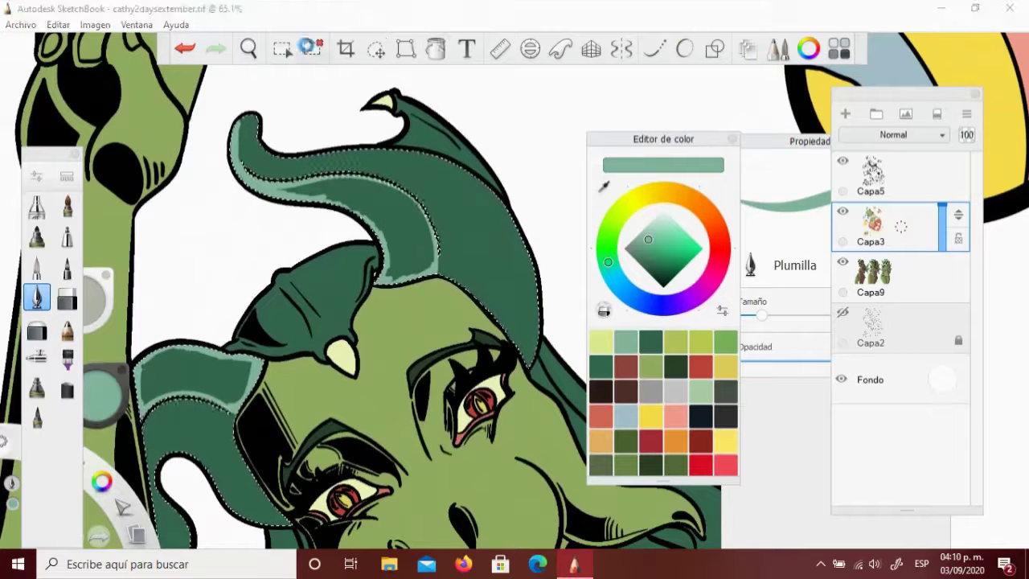
Clear the selection and bucket-fill the lower-left hair lock light teal
key(ctrl+d)
key(f)
click(190, 387)
Zoom out to the whole drawing and delete the old Capa2 layer
key(space)
mouse_move(335, 256)
mouse_down()
mouse_move(375, 294)
mouse_move(259, 273)
mouse_move(225, 286)
mouse_up()
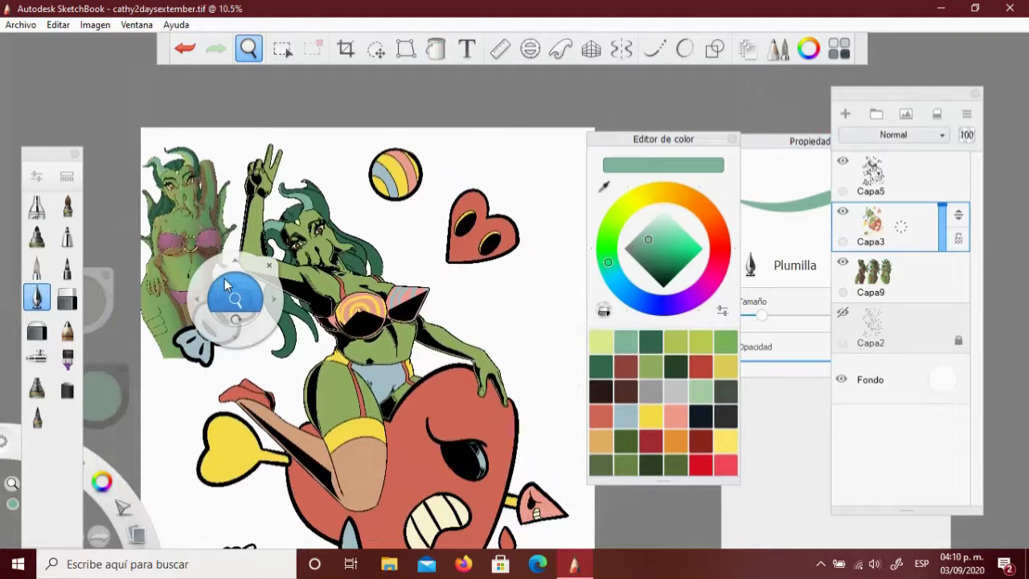
drag(226, 286, 516, 310)
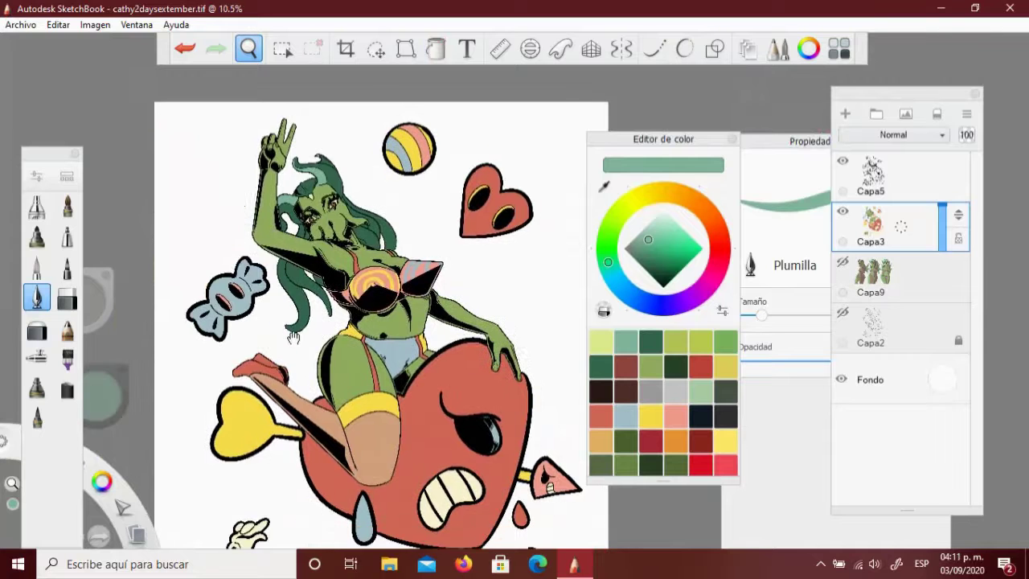
mouse_move(283, 324)
mouse_down()
mouse_move(319, 277)
mouse_move(282, 296)
mouse_up()
click(901, 323)
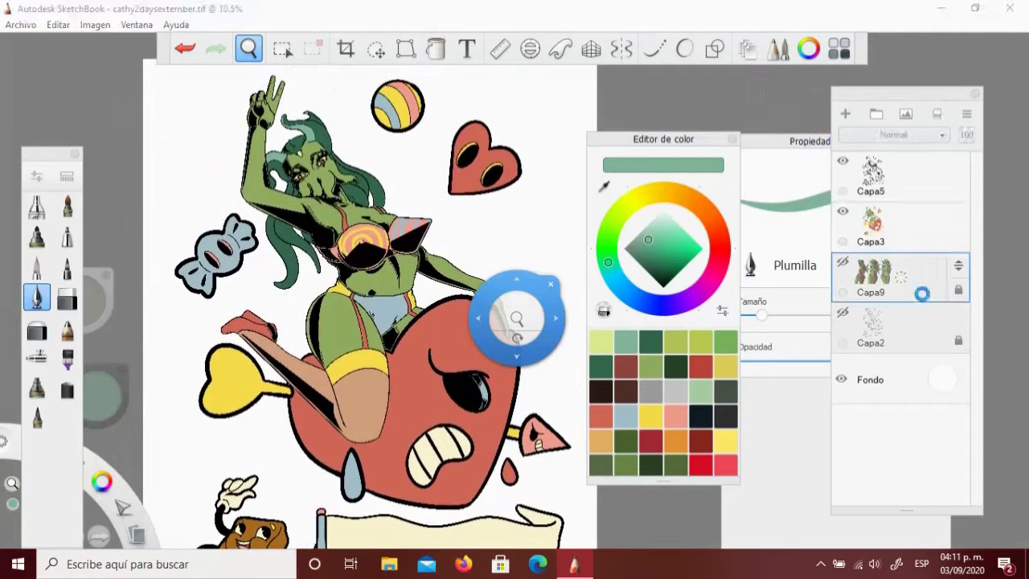
drag(517, 317, 518, 92)
Add a 'SUGAR RUSH' text layer in the Osaka Chips font at size 96
click(362, 179)
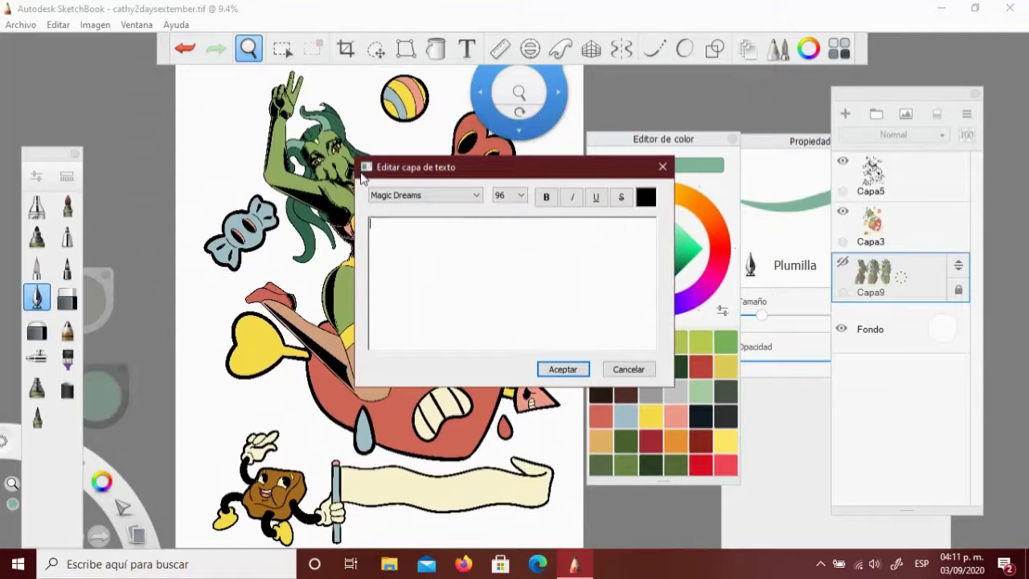
click(450, 195)
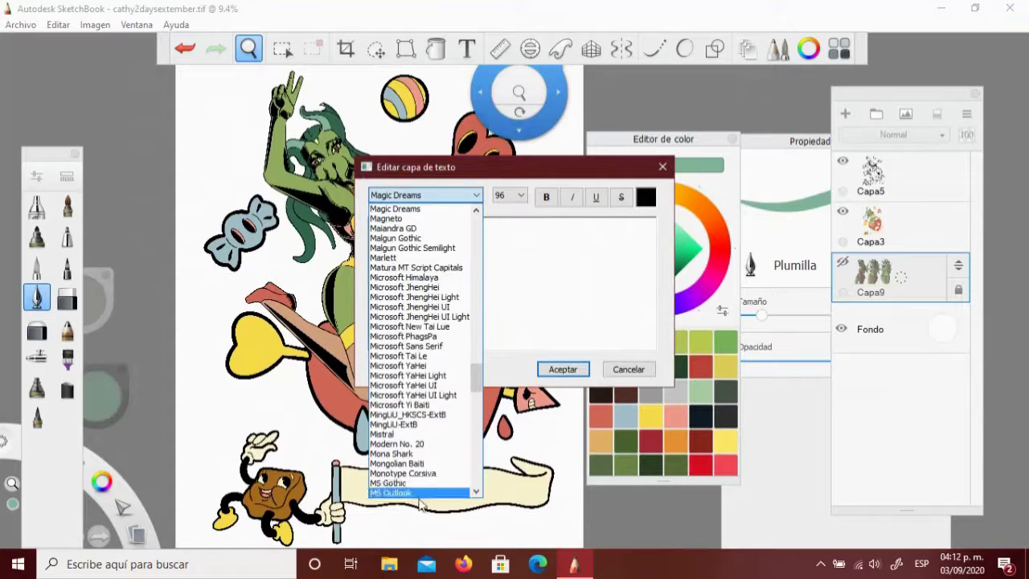
scroll(474, 400, down, 1)
scroll(474, 399, down, 3)
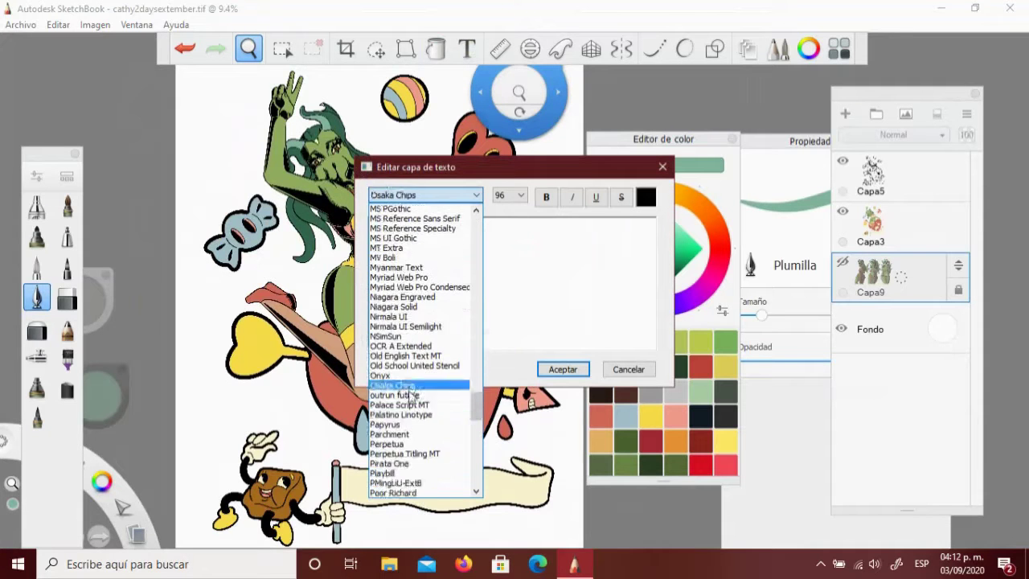
click(393, 386)
text(SUGAR RUSH)
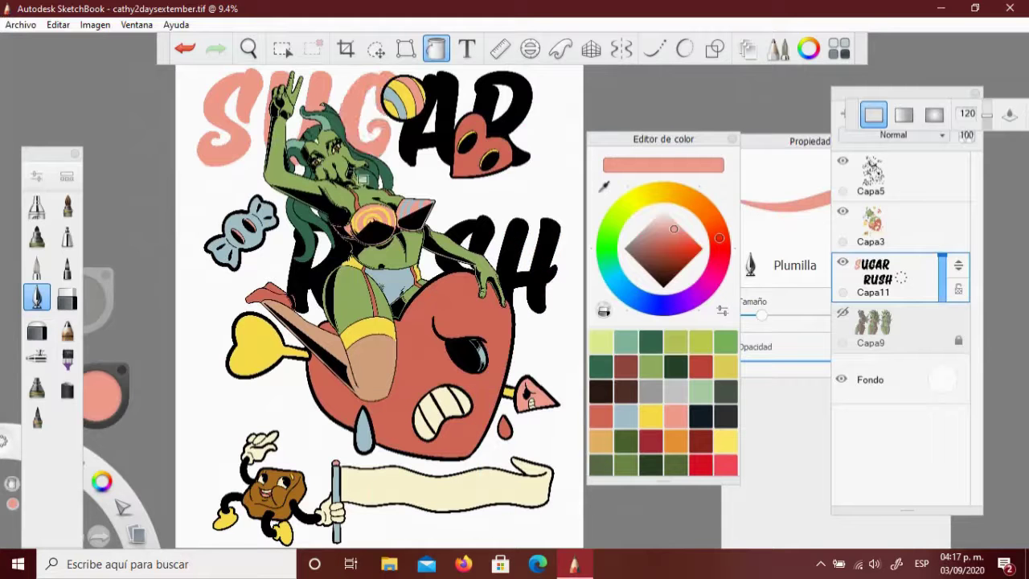
click(429, 120)
Fill the SUGAR RUSH title letters salmon pink
click(503, 109)
click(317, 274)
click(519, 239)
click(248, 49)
drag(348, 217, 512, 109)
click(375, 48)
Lasso the SUGAR lettering, shift it down and slightly left, and deselect
drag(213, 139, 215, 277)
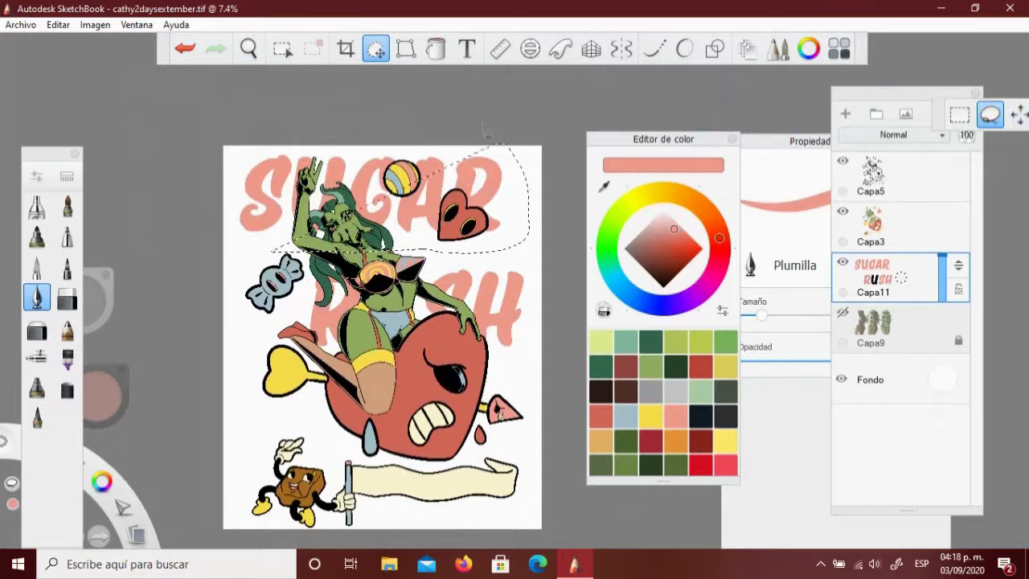
mouse_move(347, 211)
mouse_down()
mouse_move(328, 222)
mouse_move(346, 265)
mouse_move(342, 326)
mouse_up()
drag(387, 259, 375, 257)
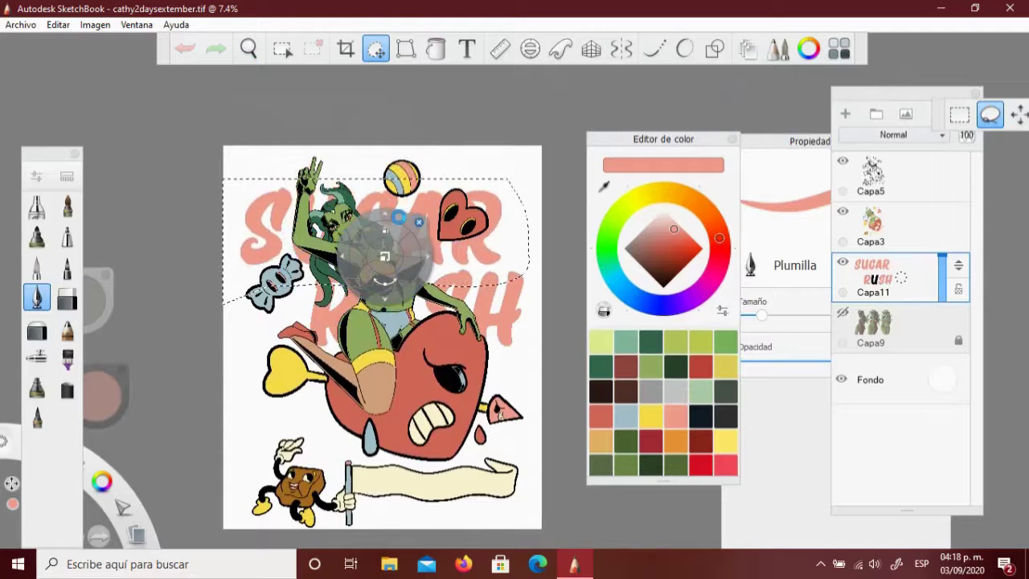
click(159, 191)
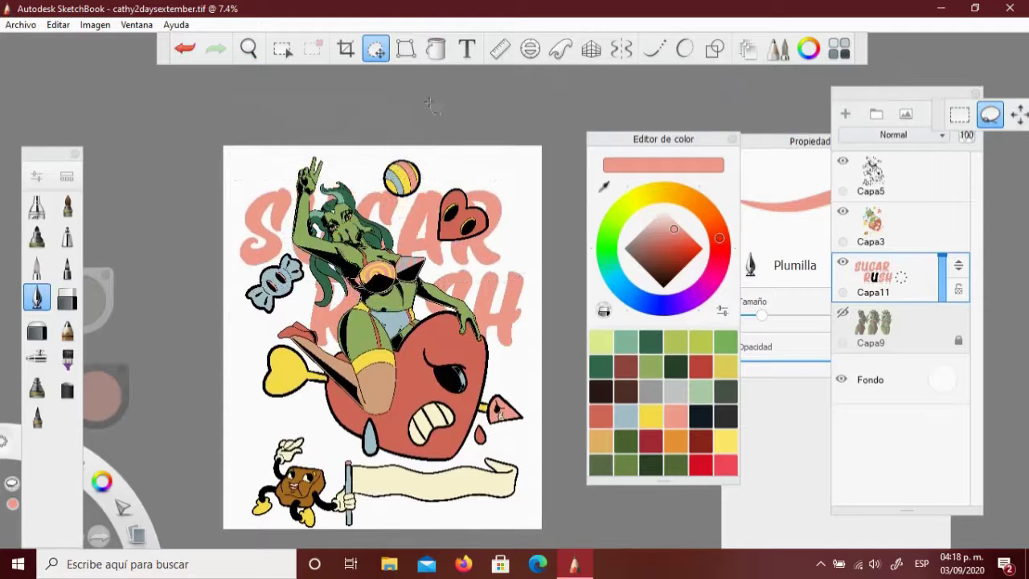
Raise the whole SUGAR RUSH title higher on the page with Move/Rotate/Scale
click(1019, 115)
drag(365, 354, 348, 319)
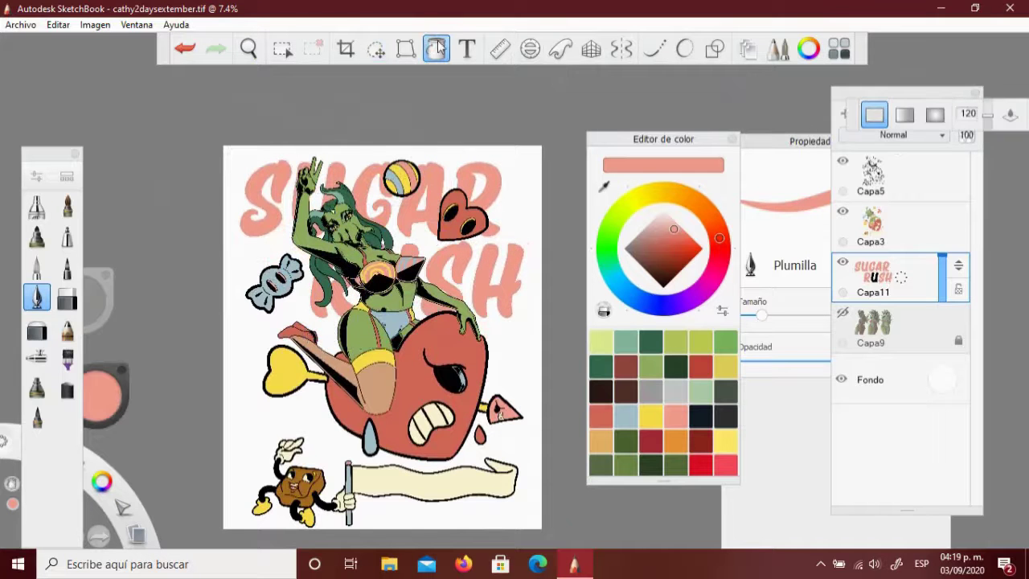
scroll(309, 352, down, 2)
drag(311, 241, 304, 247)
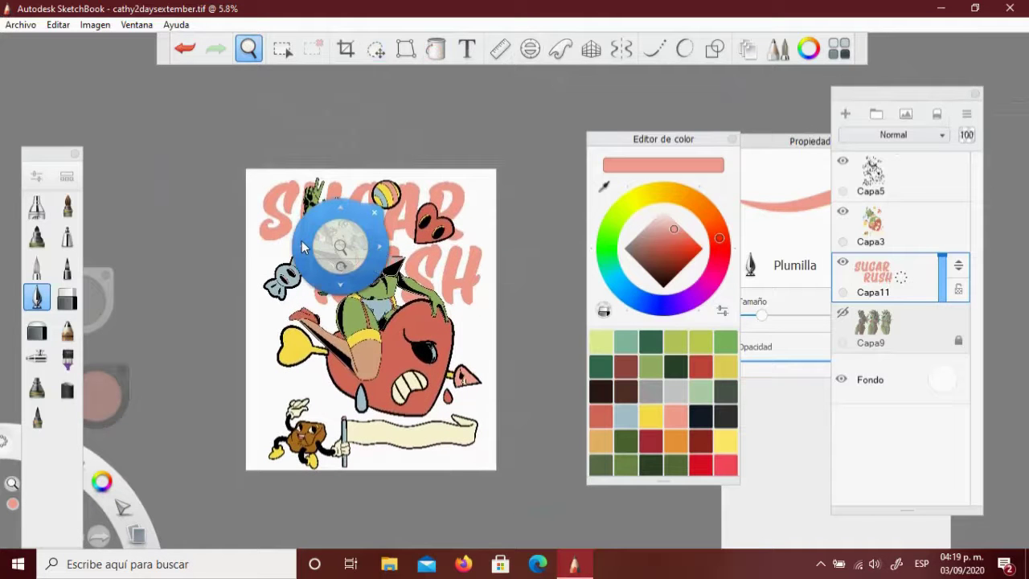
drag(304, 246, 360, 305)
Create a text layer reading 'Happy Valentine's day from New Xothia' in Pirata One
click(265, 193)
click(476, 194)
click(402, 211)
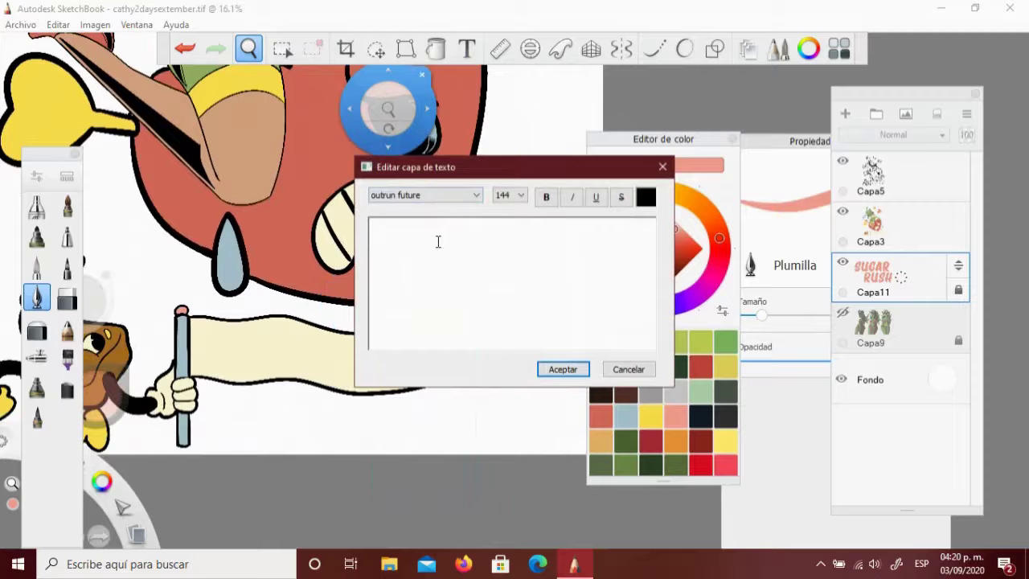
click(436, 241)
text(APPLE PIE)
click(476, 195)
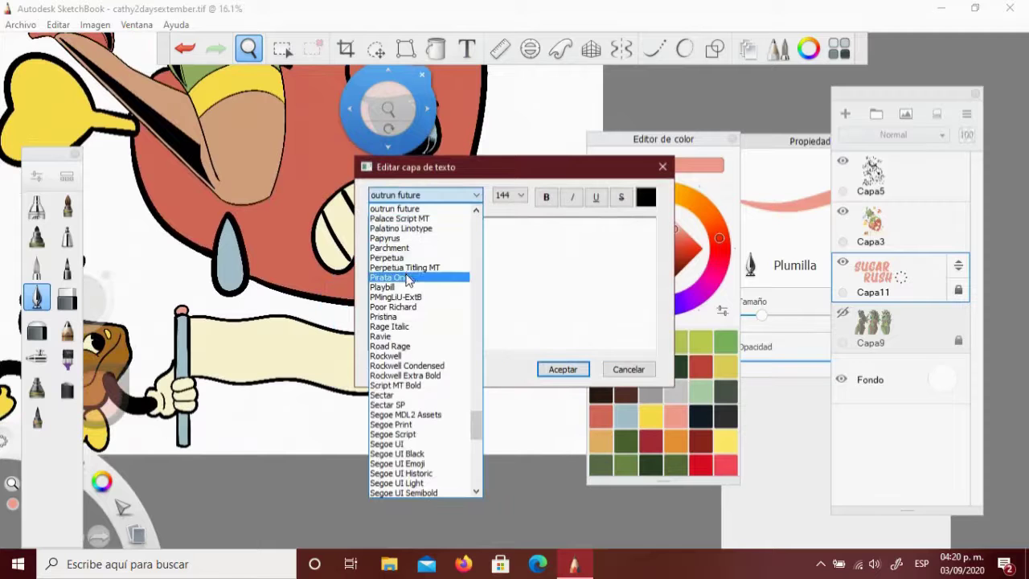
click(402, 303)
text(lentine's day from drew xo)
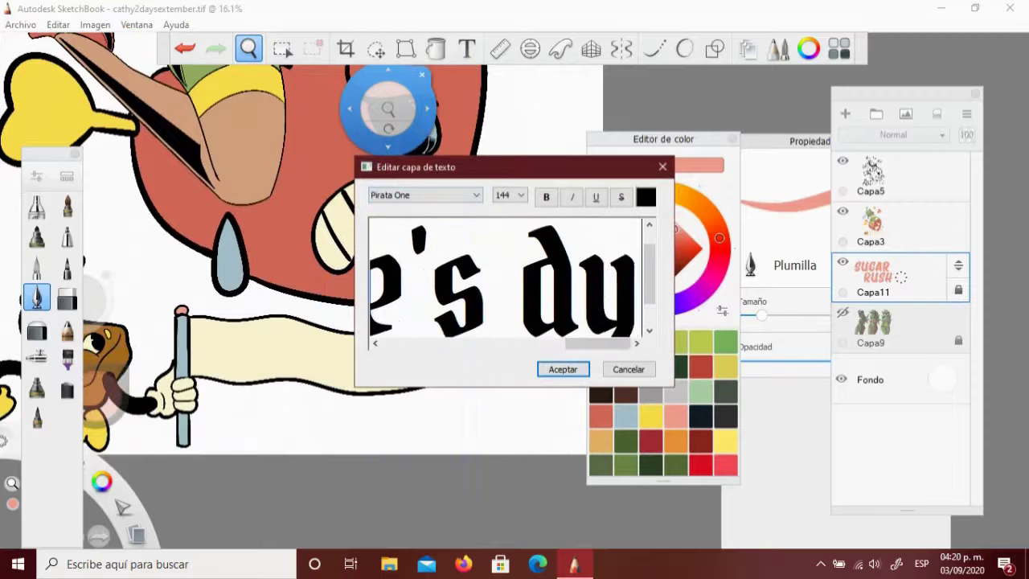
key(ctrl+Left)
key(ctrl+Left)
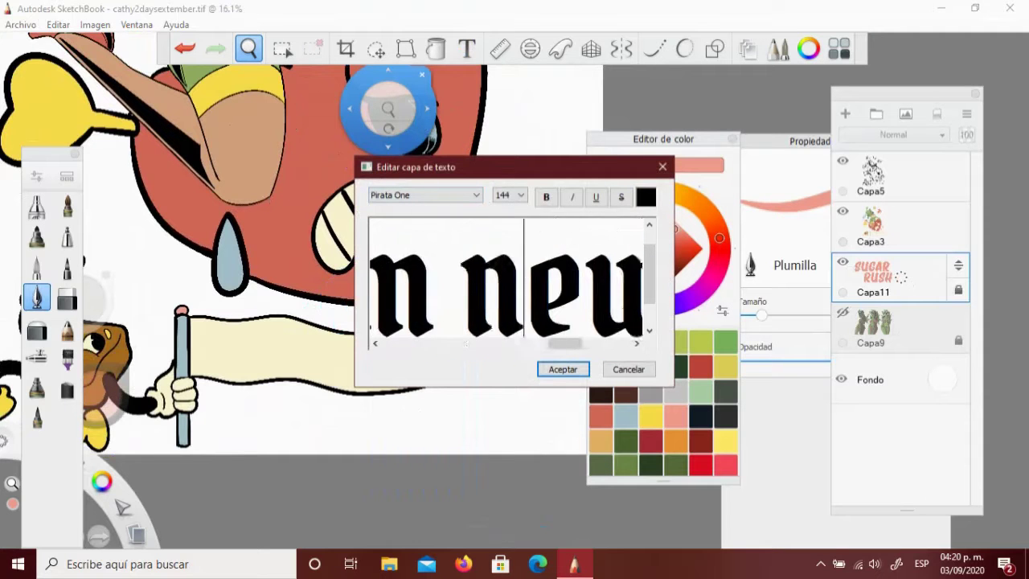
key(ctrl+Left)
key(ctrl+Left)
key(ctrl+Left)
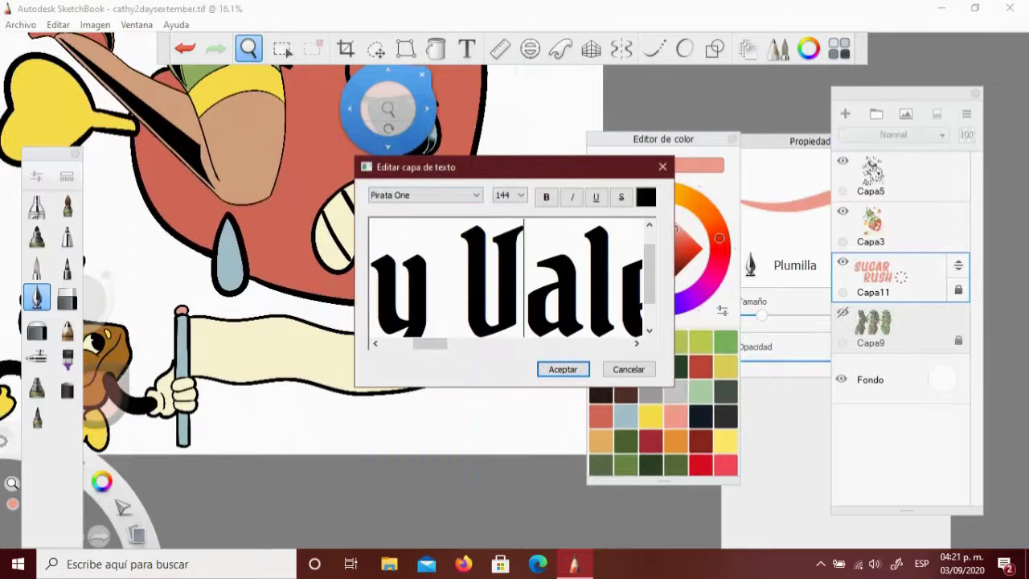
key(Return)
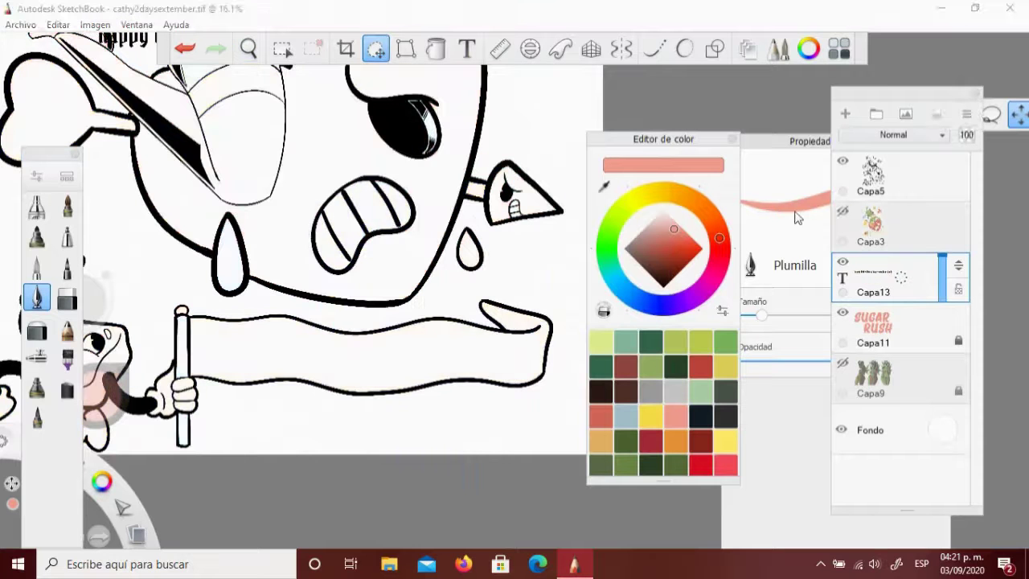
Place the message text slightly smaller onto the banner
drag(313, 269, 364, 287)
double_click(359, 356)
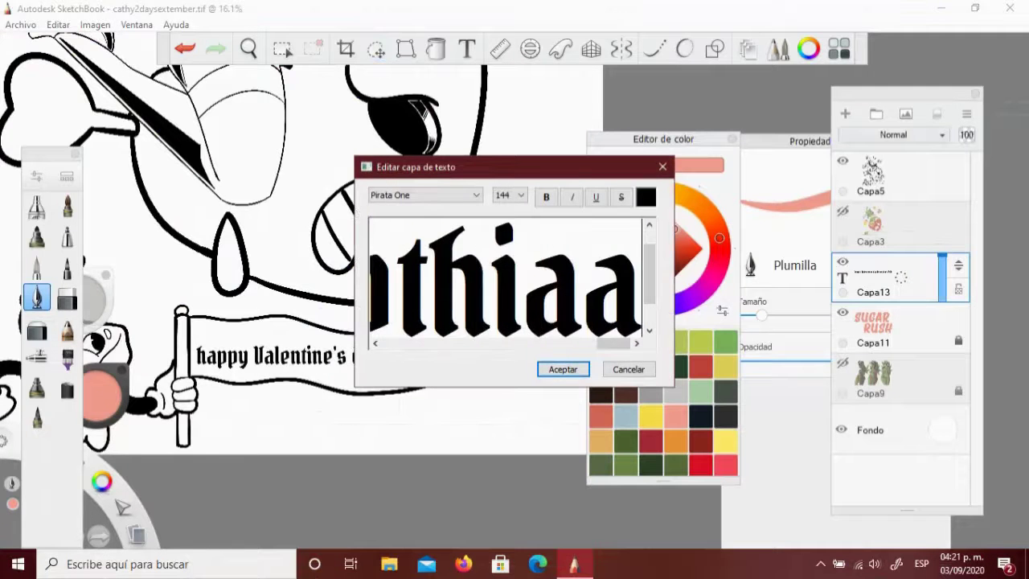
click(558, 365)
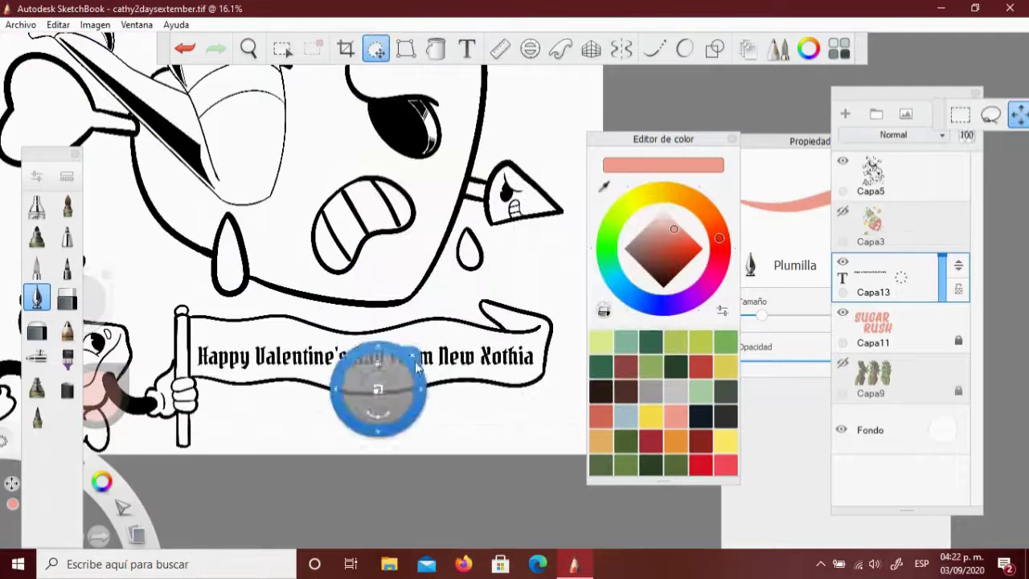
click(248, 48)
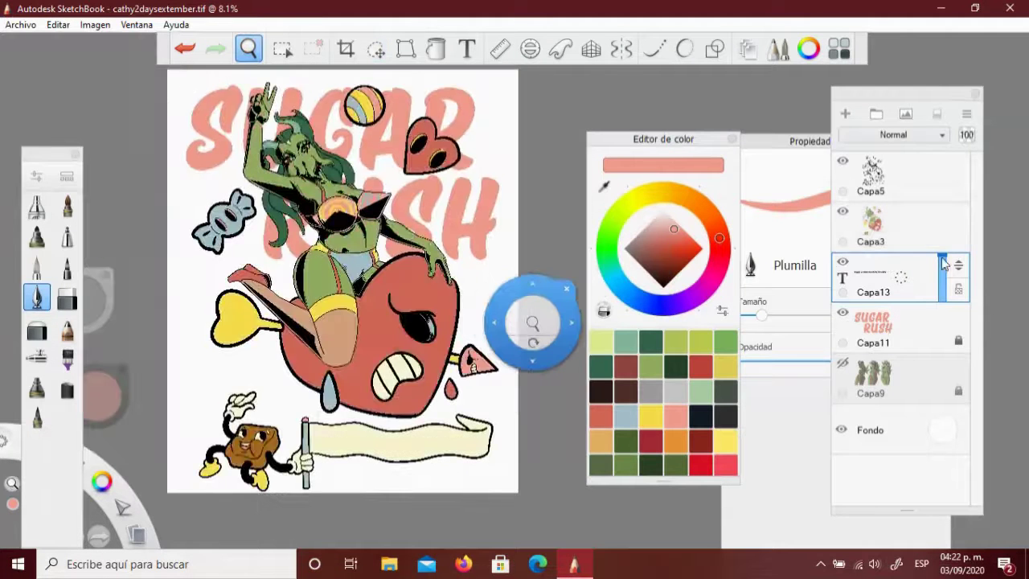
Bucket-fill the 'Happy Valentine's day from' banner letters red, letter by letter
drag(95, 353, 299, 447)
key(f)
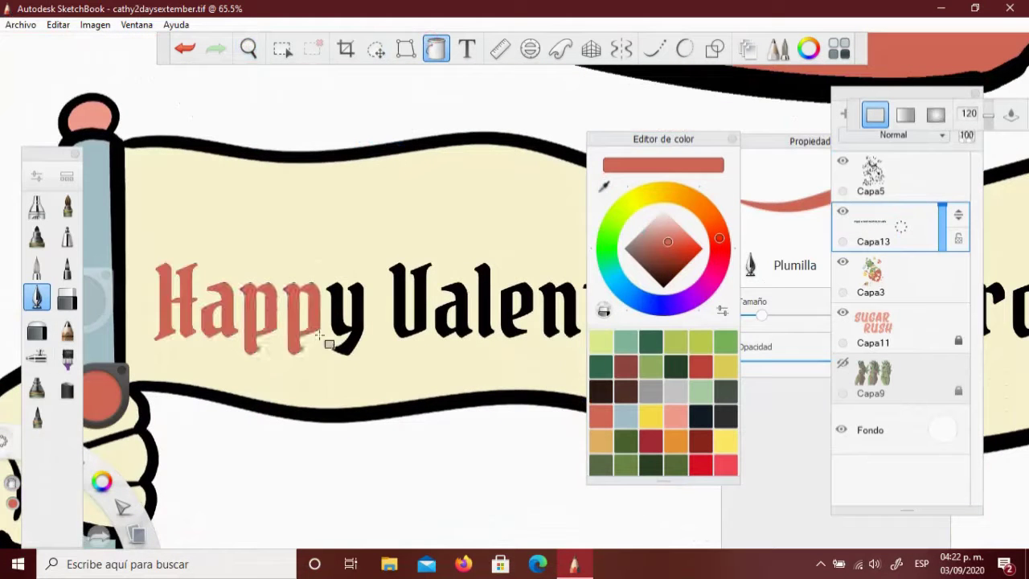
click(483, 277)
drag(413, 69, 213, 62)
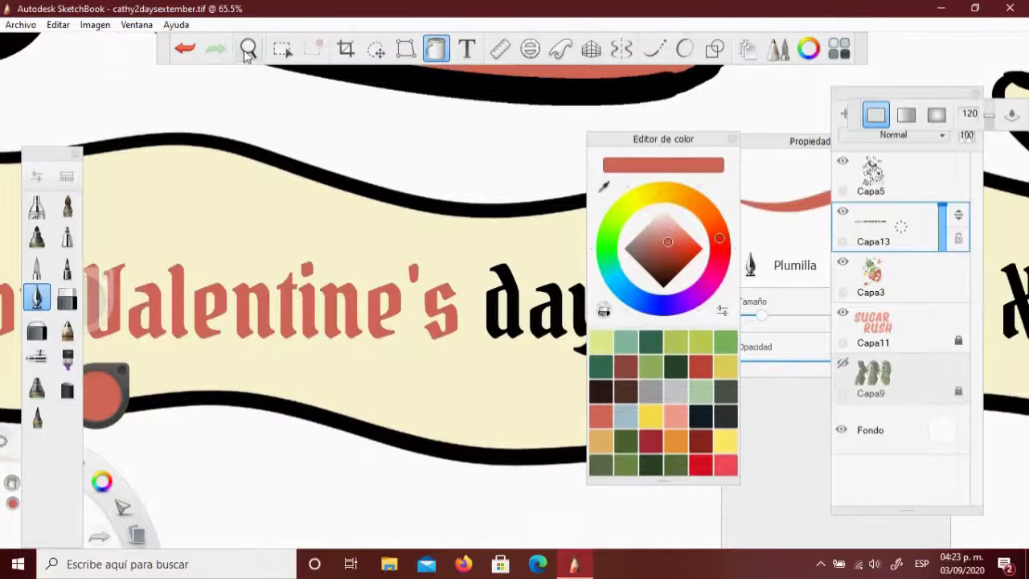
drag(409, 87, 180, 84)
click(306, 335)
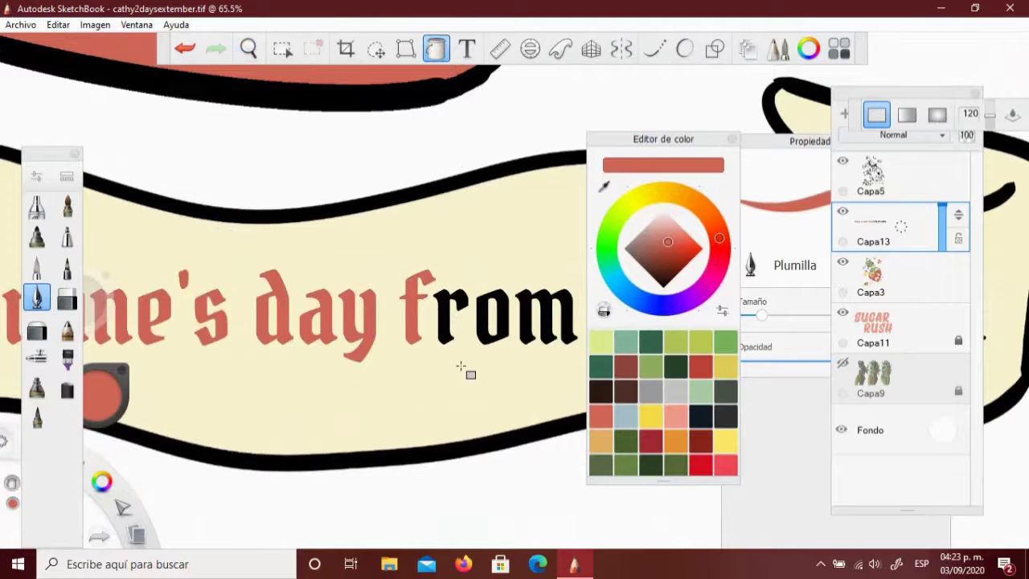
click(530, 317)
drag(531, 318, 183, 258)
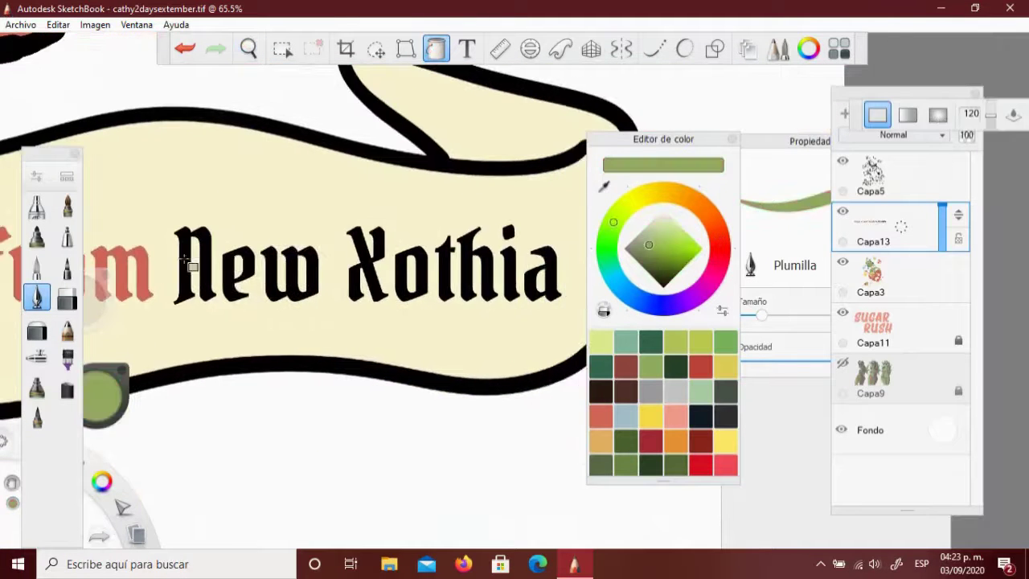
drag(337, 156, 294, 434)
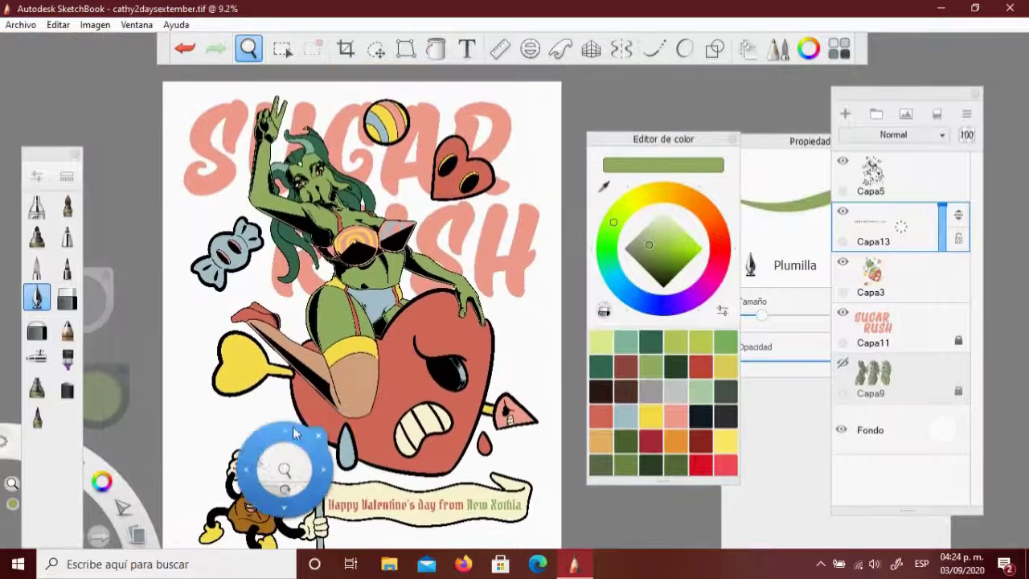
Add a new top layer, then another new layer above Capa13
click(845, 113)
drag(315, 226, 100, 346)
drag(671, 32, 587, 129)
scroll(273, 83, down, 5)
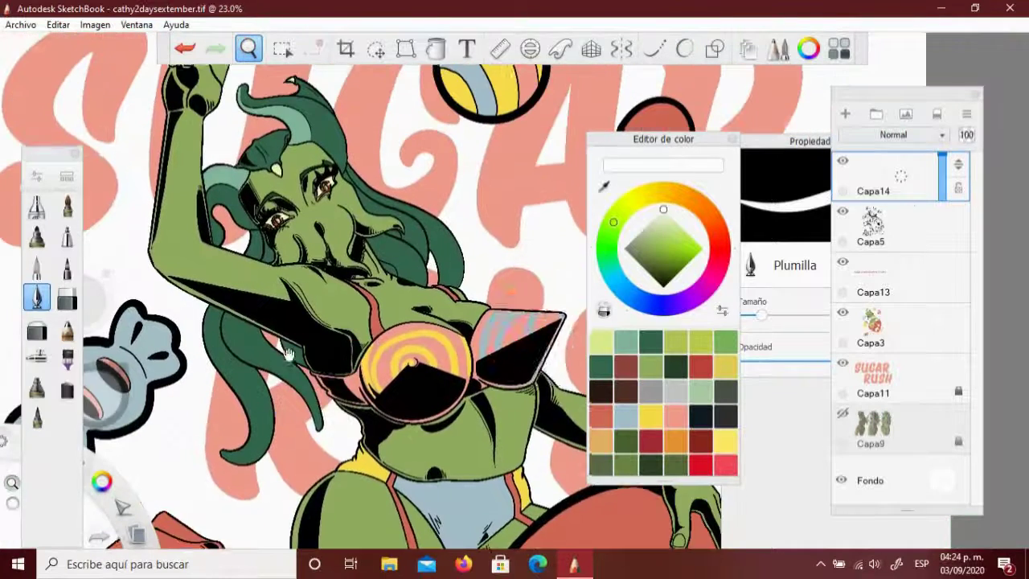
click(899, 277)
key(ctrl+l)
scroll(270, 272, up, 8)
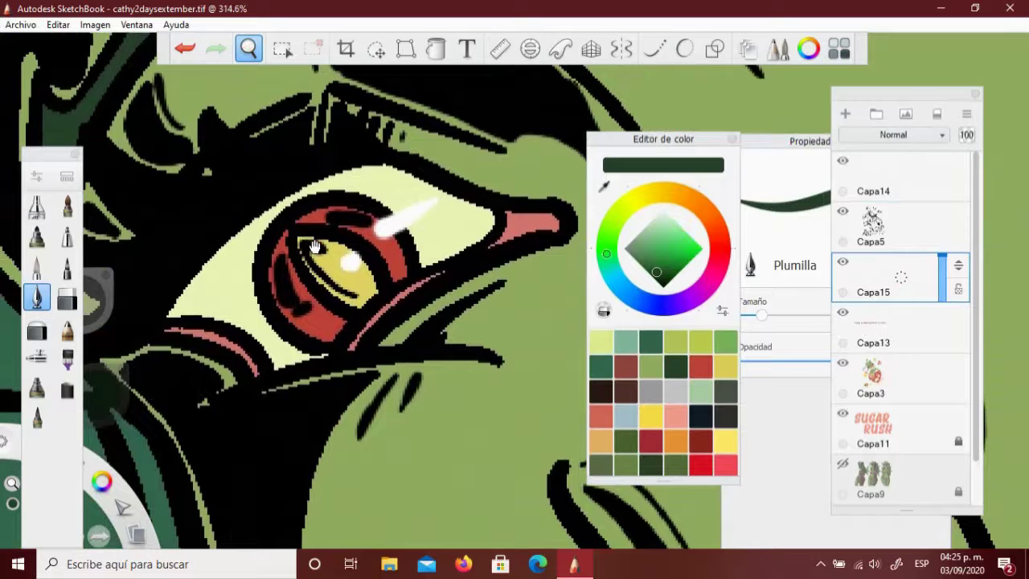
Paint trial dark-green shadow strokes along the upper eyelid, then remove that shading layer
click(684, 49)
drag(490, 215, 215, 311)
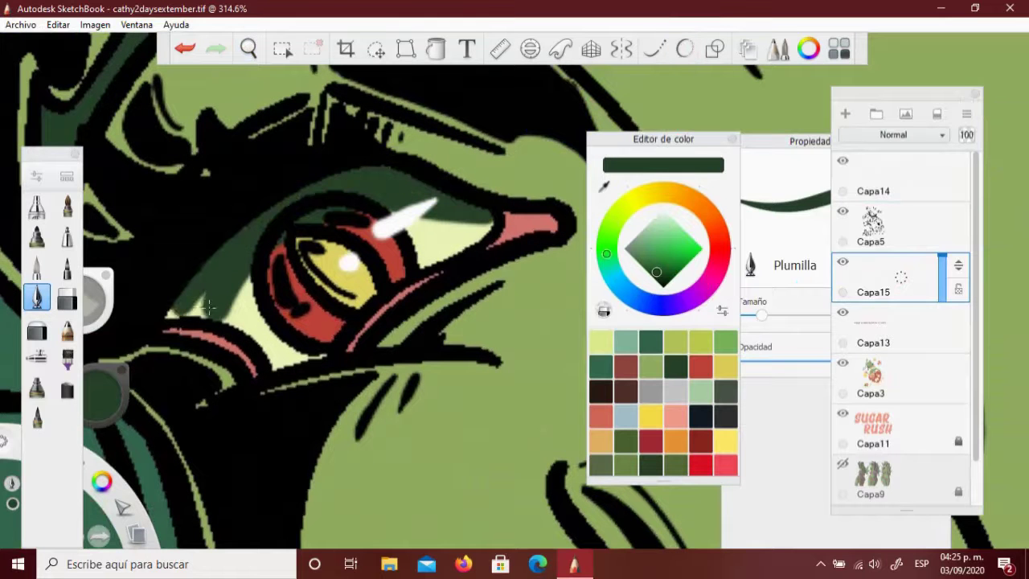
scroll(200, 298, down, 5)
scroll(276, 230, up, 6)
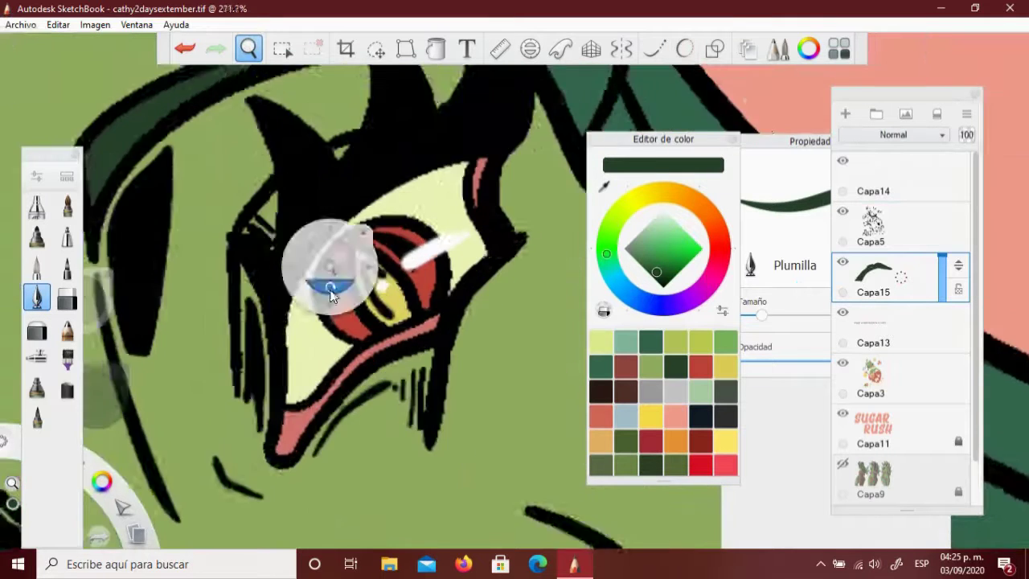
drag(386, 213, 276, 364)
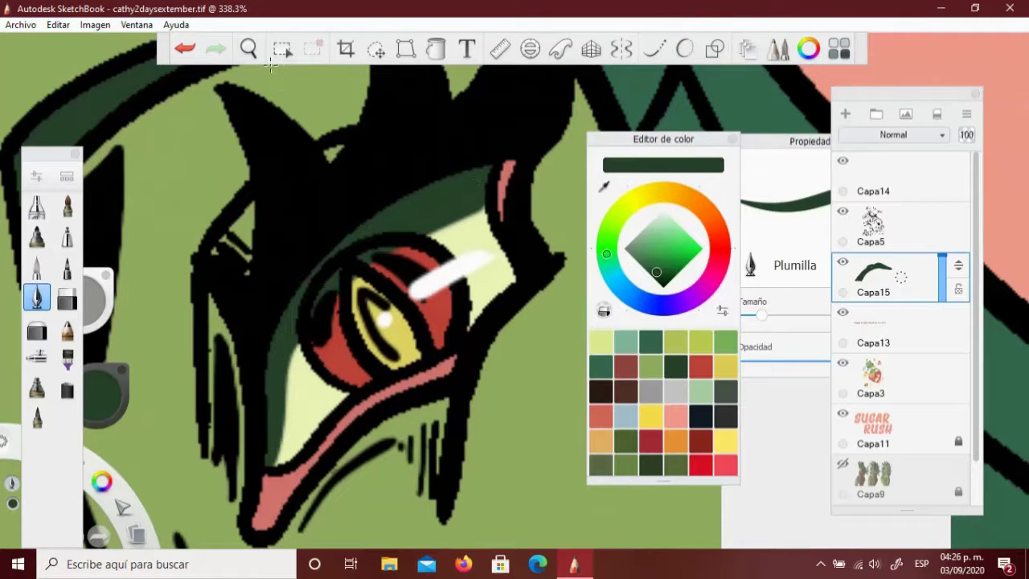
click(248, 49)
drag(942, 257, 928, 275)
key(ctrl+z)
drag(542, 354, 299, 287)
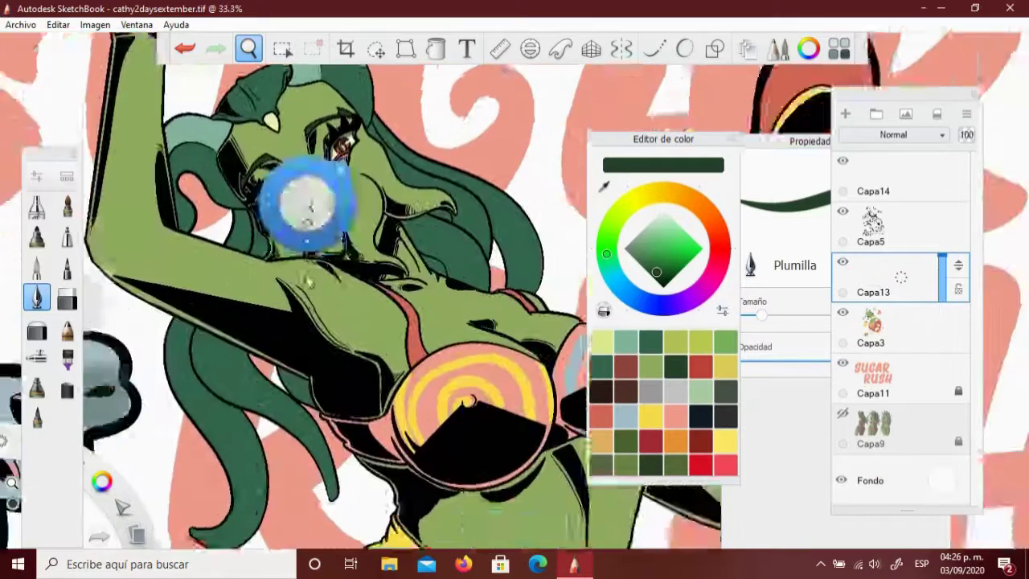
Lay a dark-to-light green linear gradient over the girl's skin selection
click(884, 322)
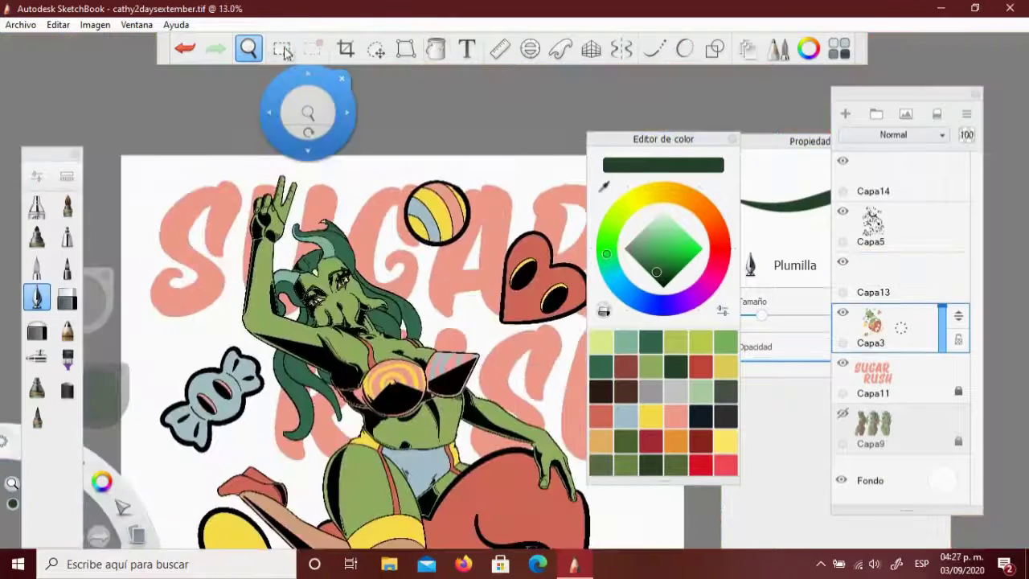
click(282, 48)
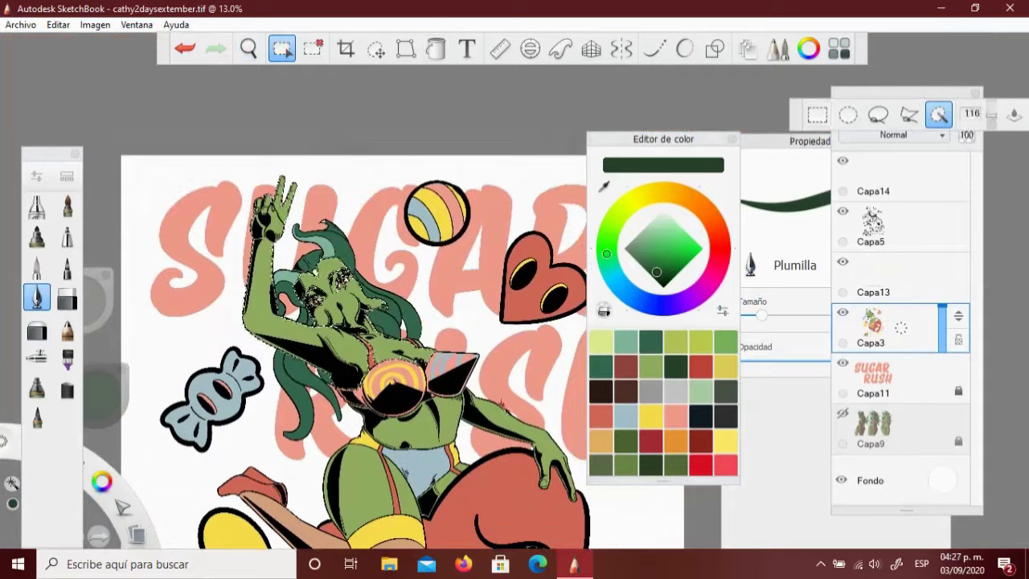
click(896, 284)
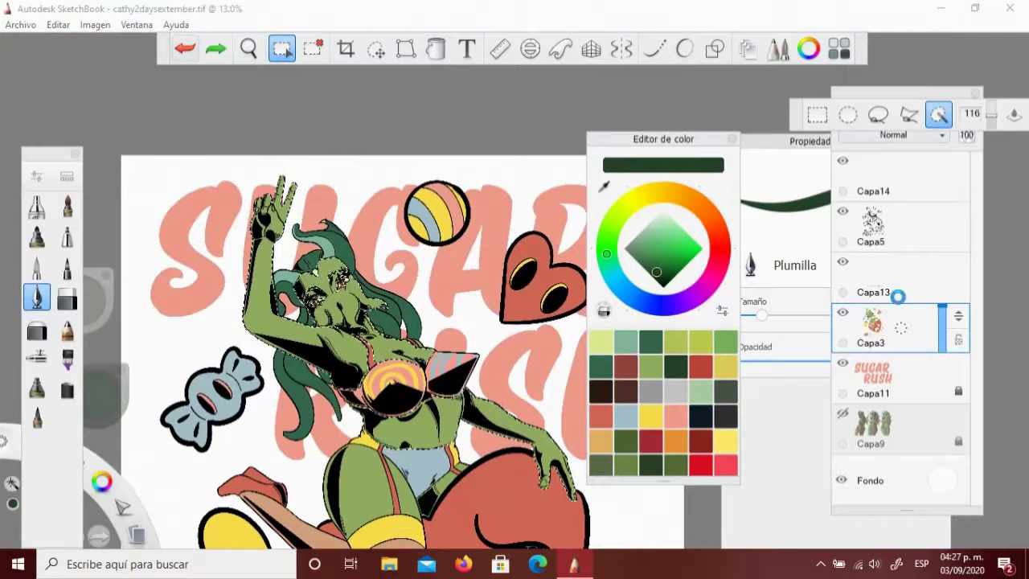
click(436, 49)
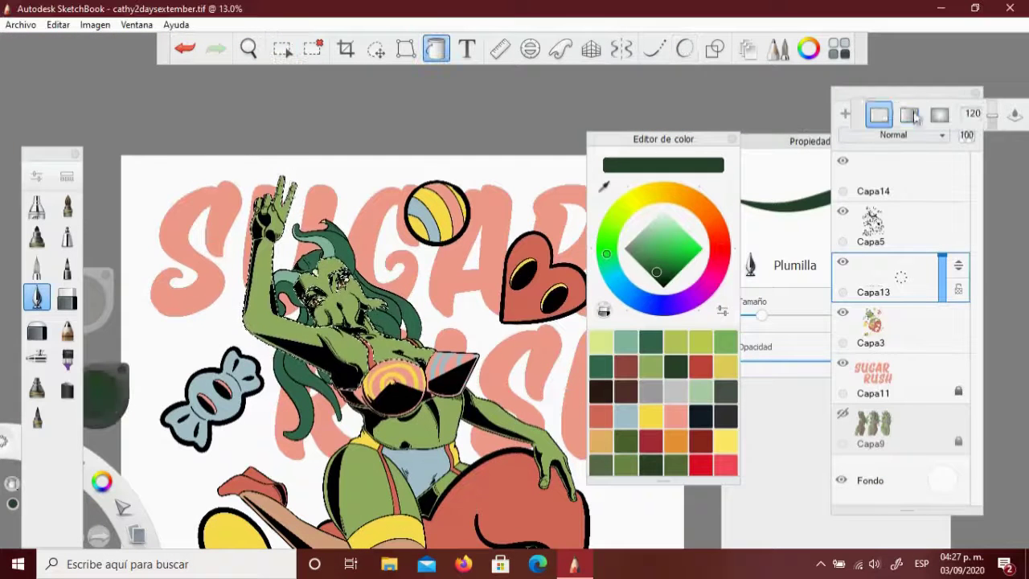
click(658, 371)
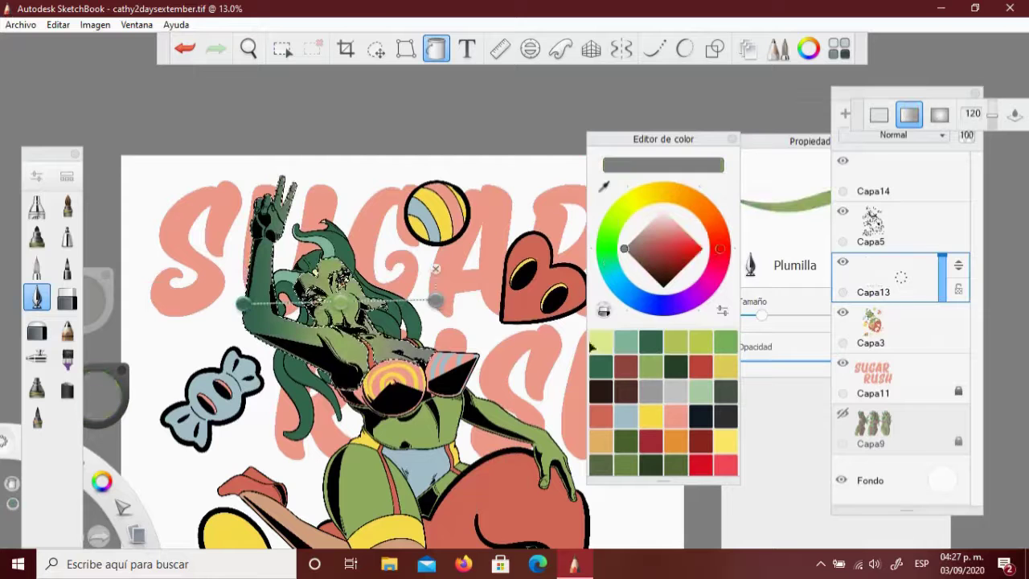
drag(241, 304, 273, 368)
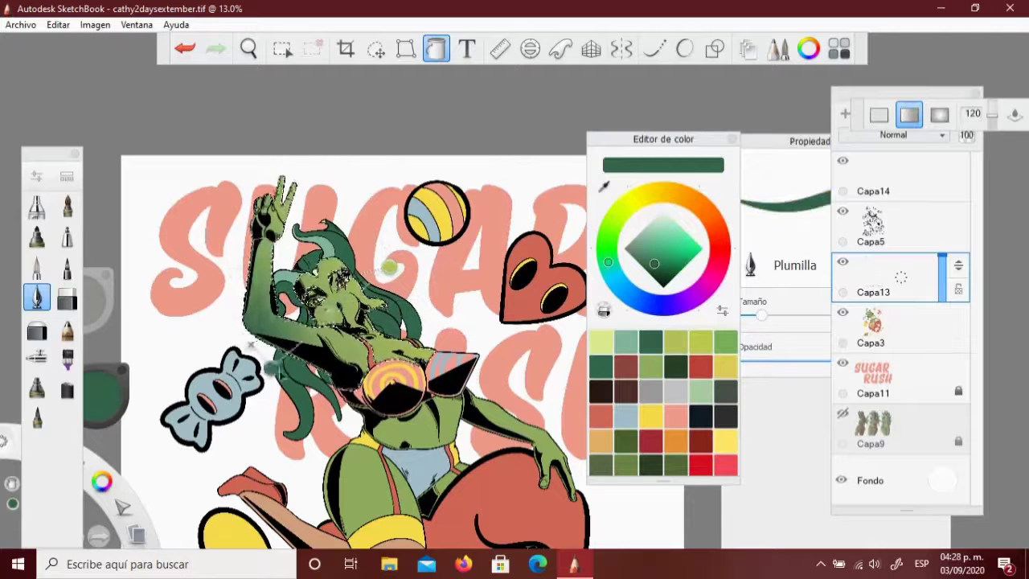
drag(389, 267, 401, 281)
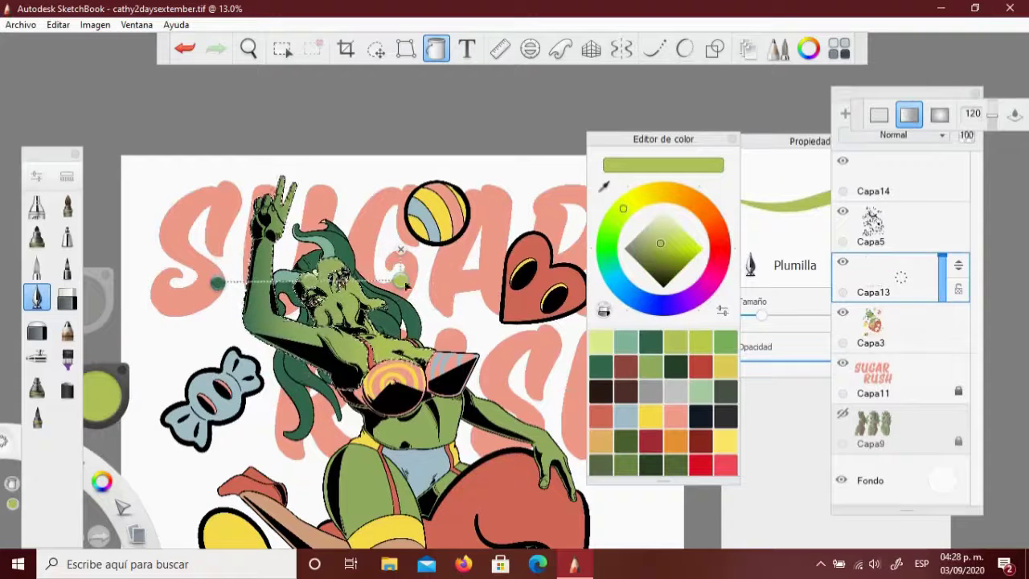
click(292, 245)
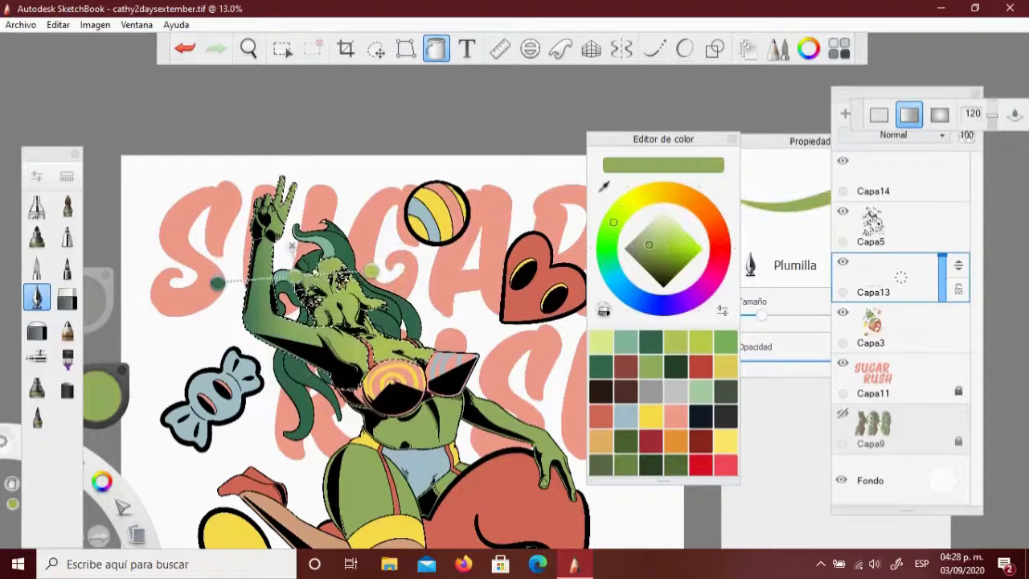
drag(217, 281, 231, 299)
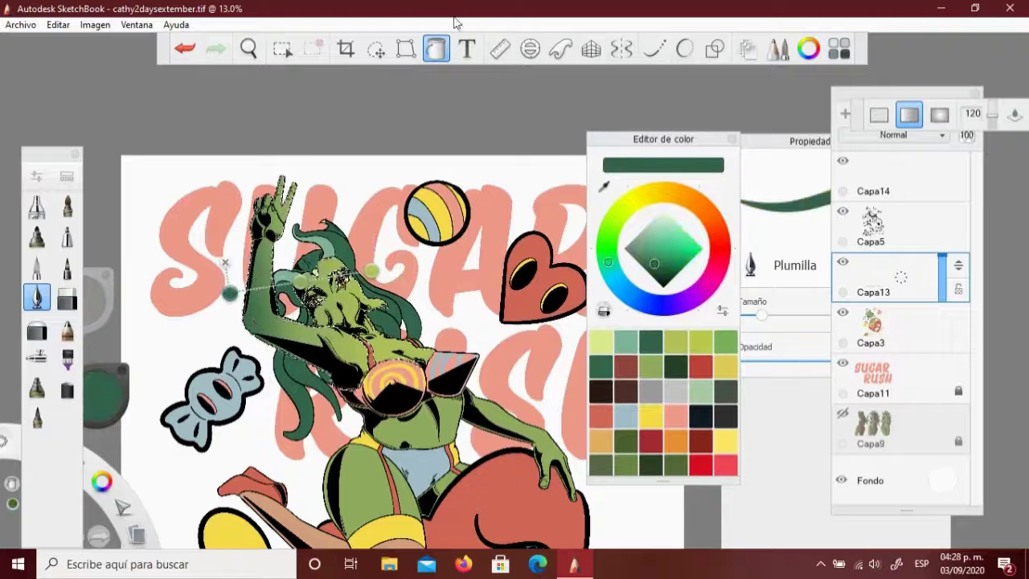
key(ctrl+z)
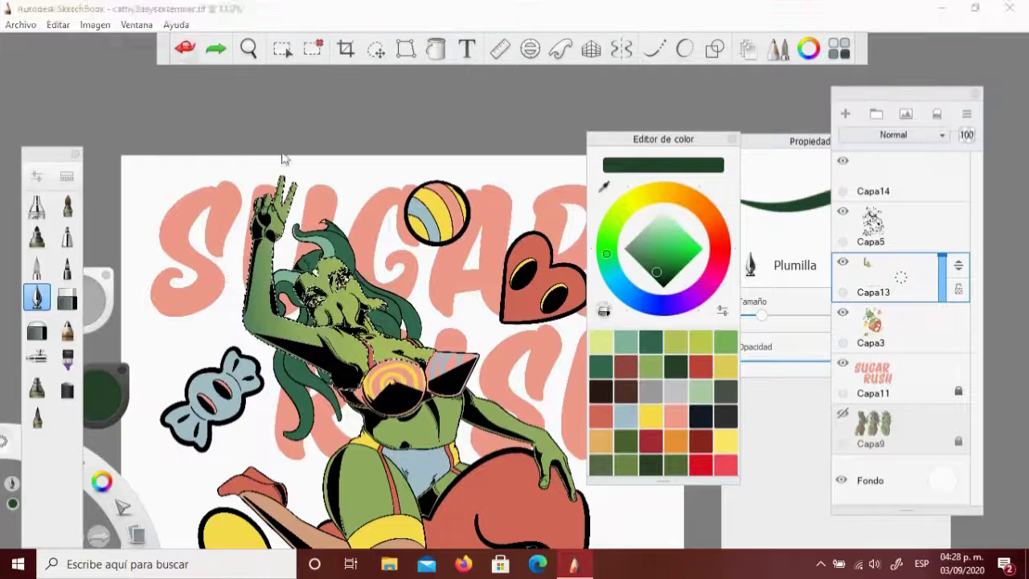
key(ctrl+y)
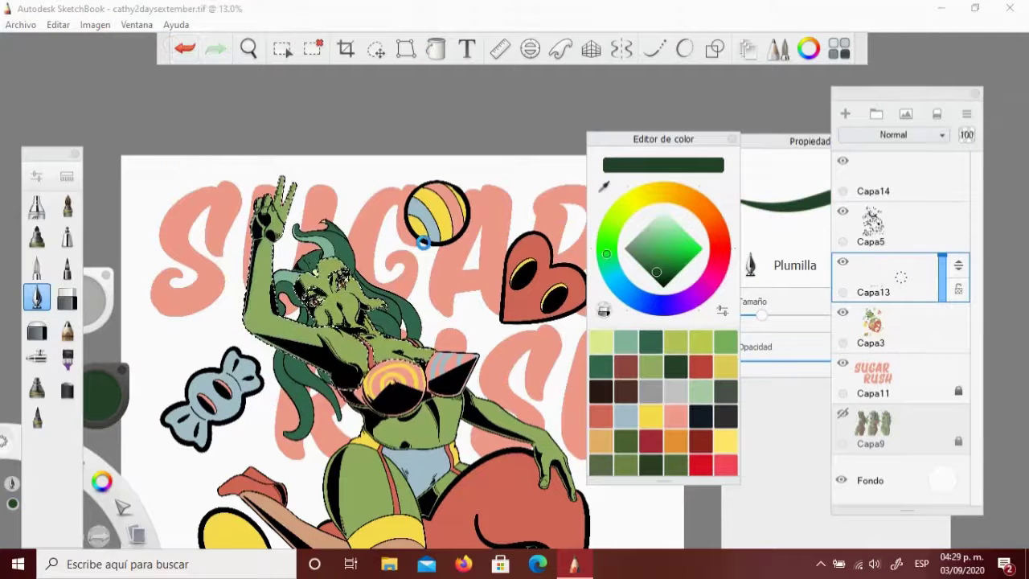
Redo the green skin gradient on new layer Capa16 and delete the empty Capa13
key(ctrl+l)
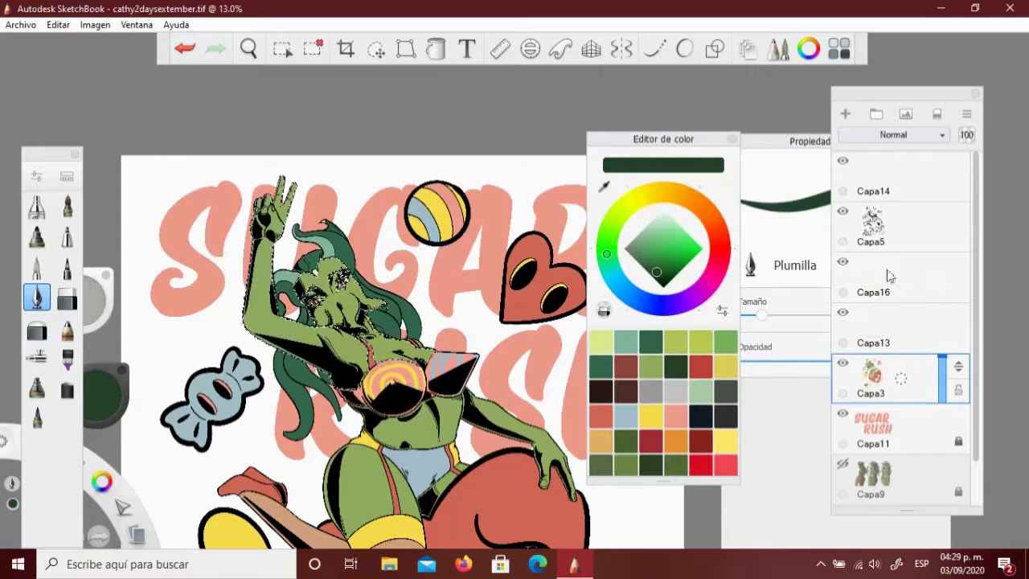
key(f)
drag(231, 297, 406, 271)
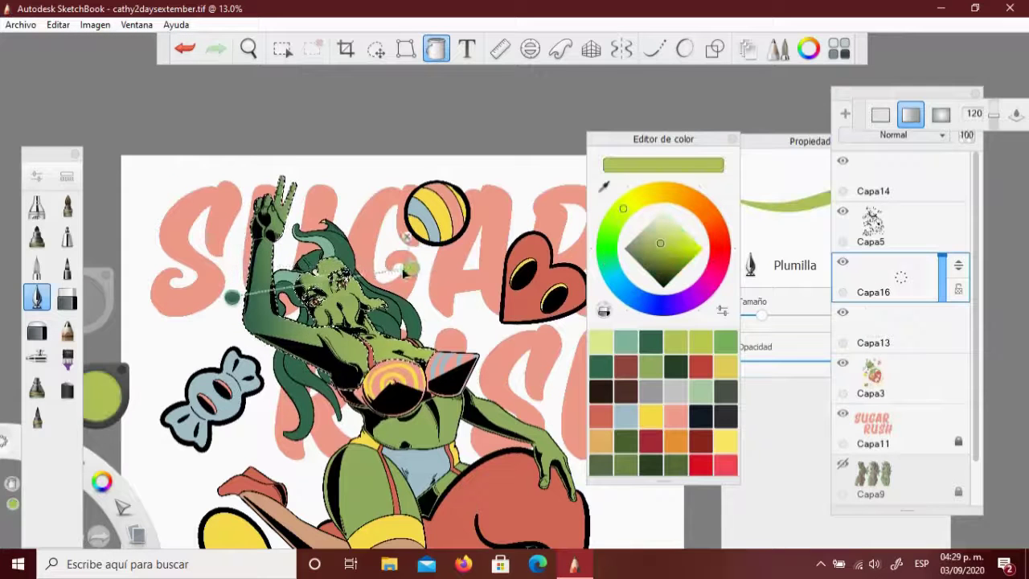
key(Escape)
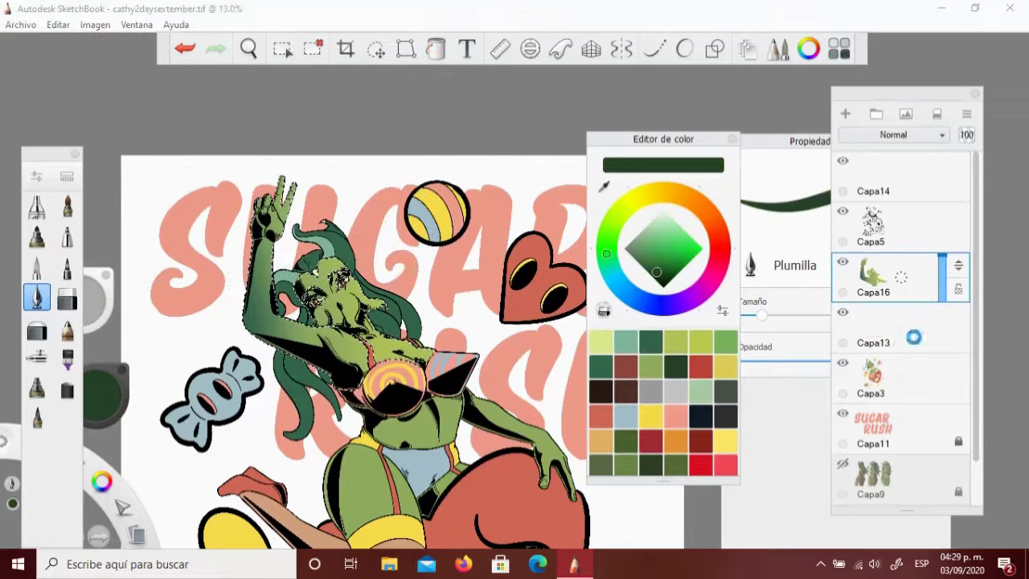
click(901, 332)
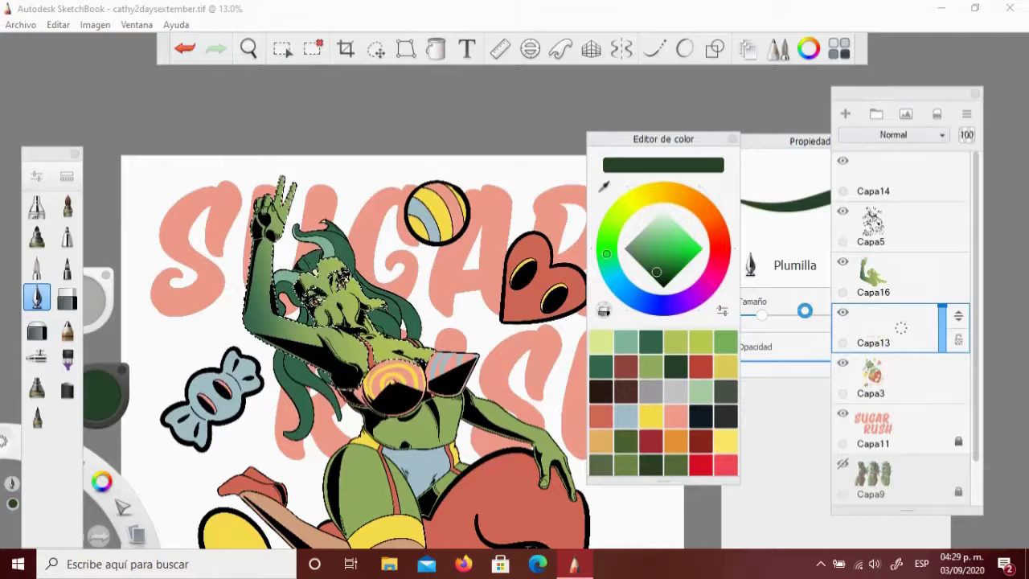
drag(900, 327, 808, 317)
click(920, 278)
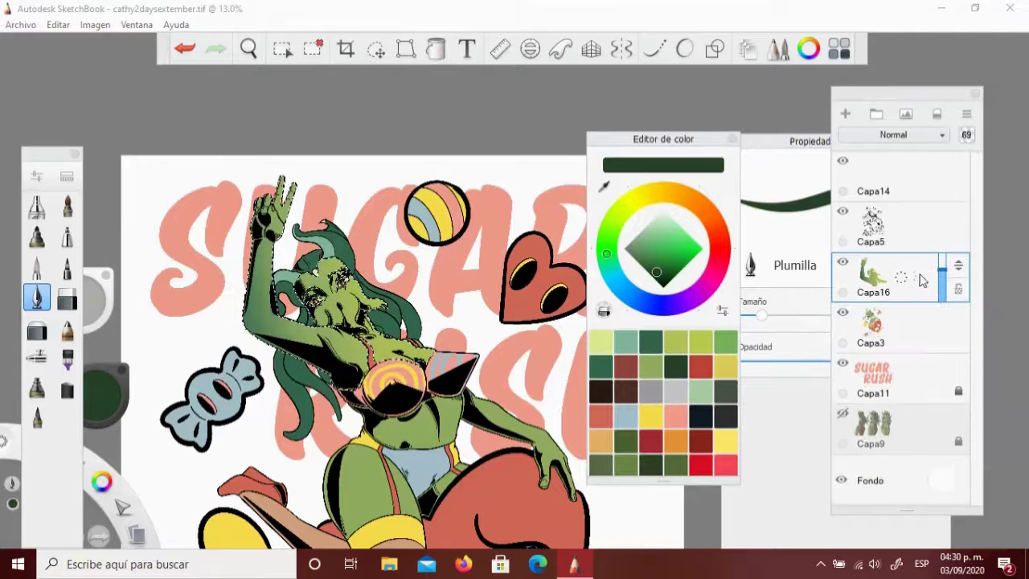
Select the legs and fill them with a green gradient on Capa16
click(282, 48)
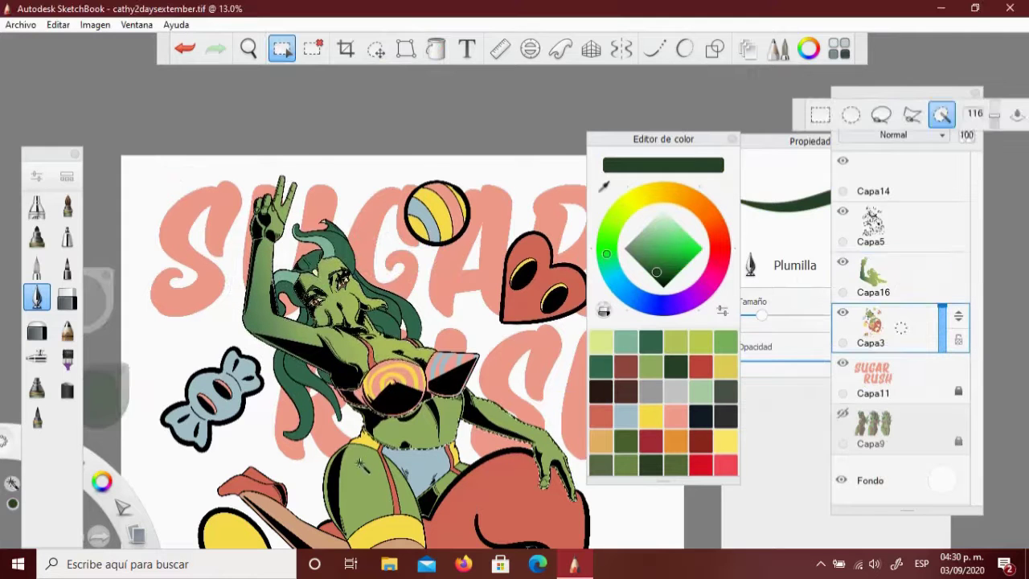
click(436, 48)
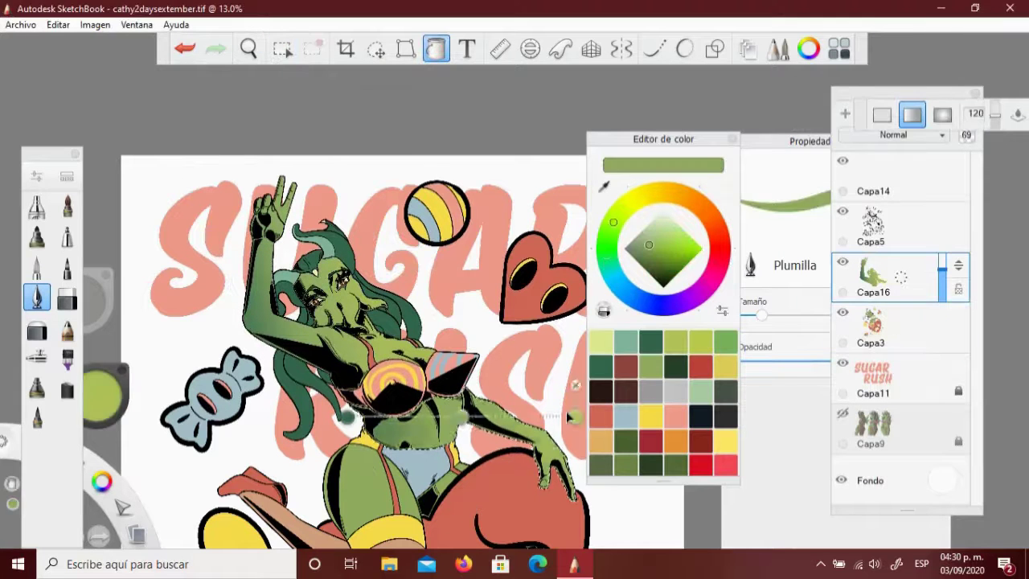
click(248, 48)
drag(482, 443, 482, 332)
click(282, 47)
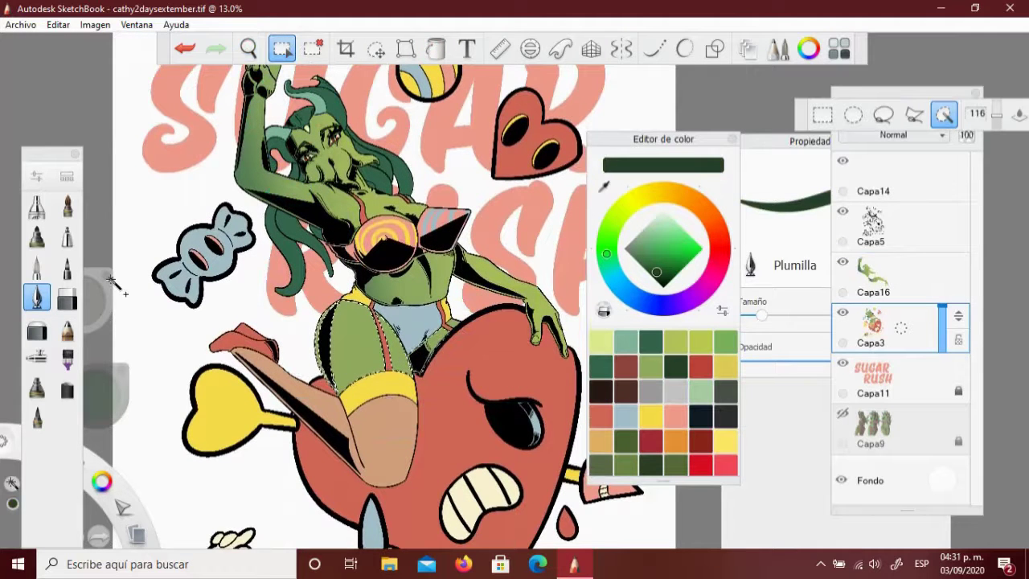
click(435, 48)
drag(313, 354, 443, 304)
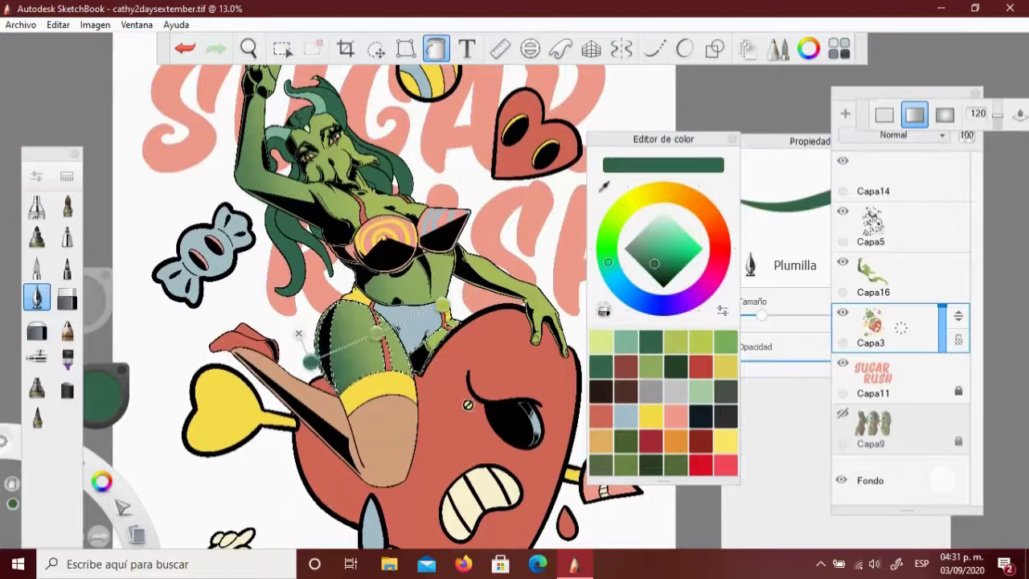
click(675, 366)
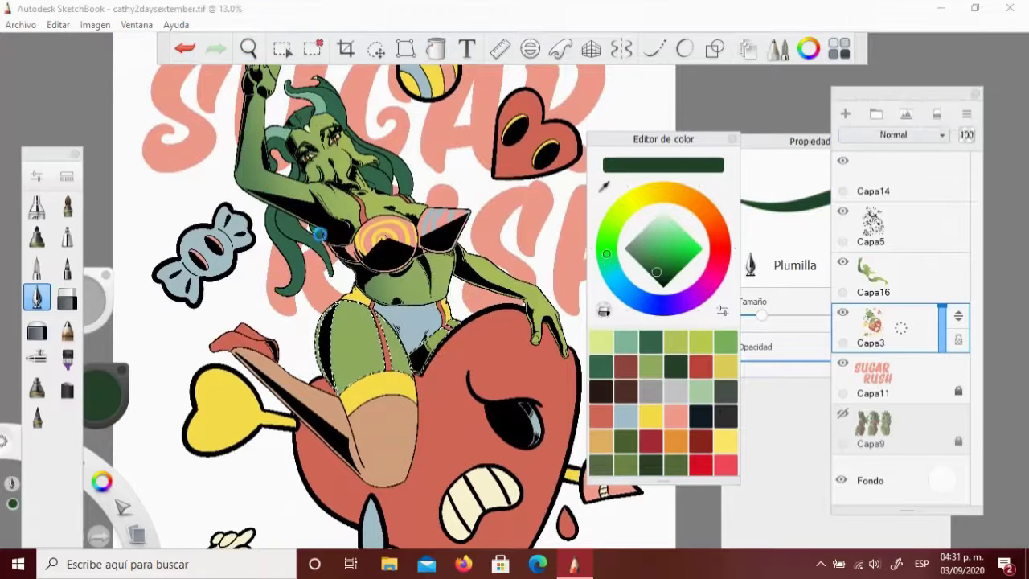
key(ctrl+z)
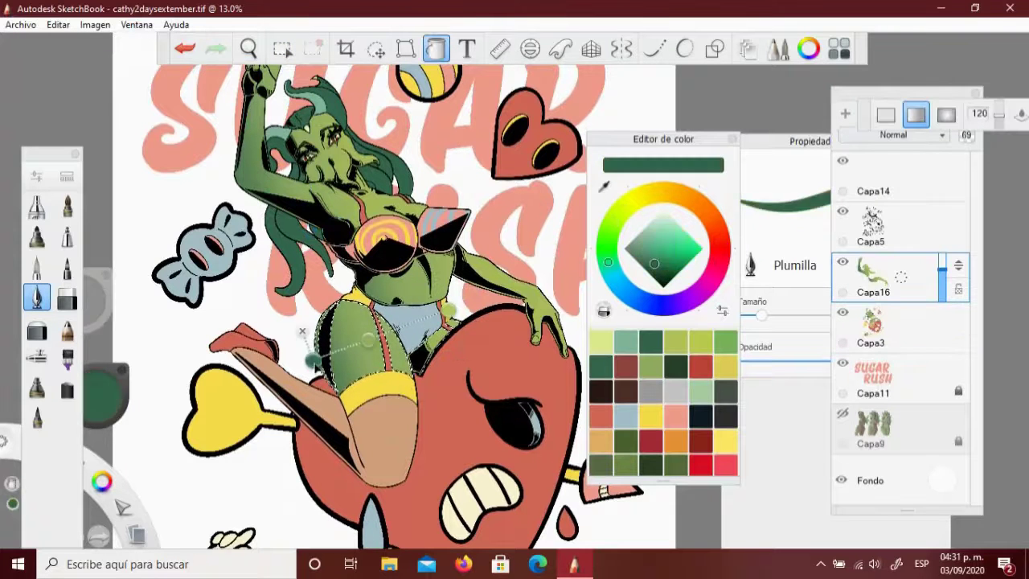
key(ctrl+y)
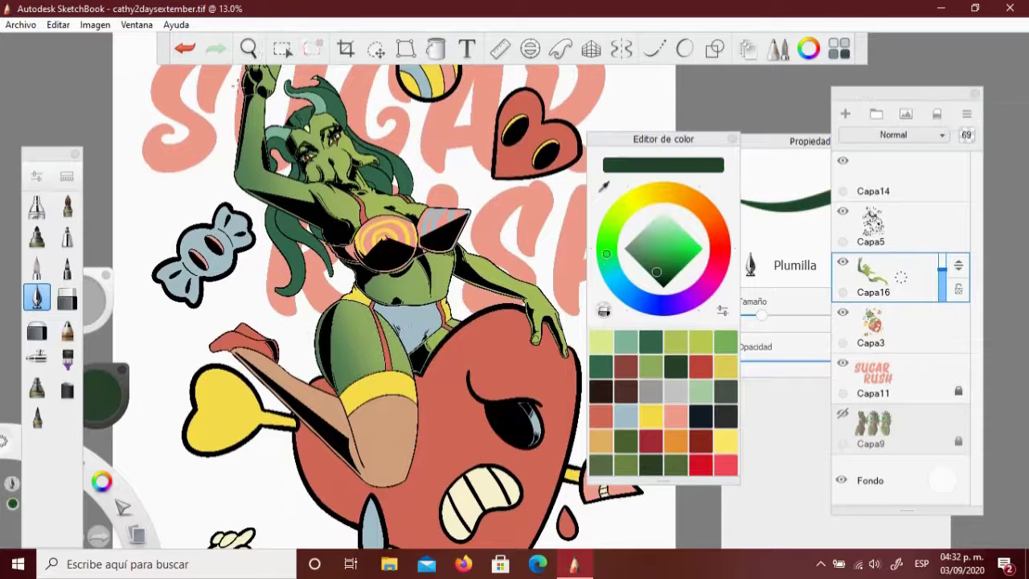
Make Capa3 the active layer and save the file with Ctrl+S
scroll(305, 233, down, 3)
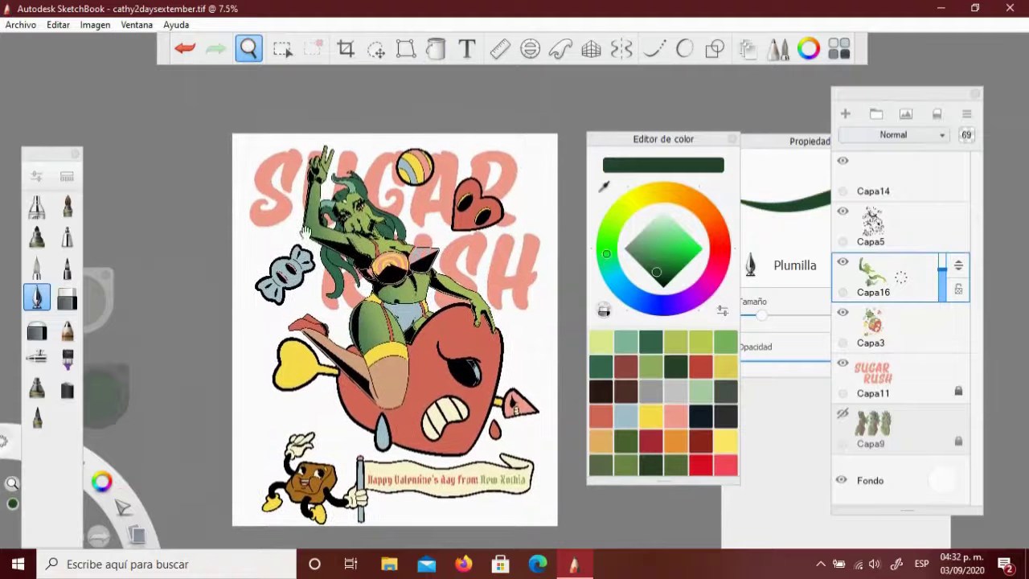
click(884, 321)
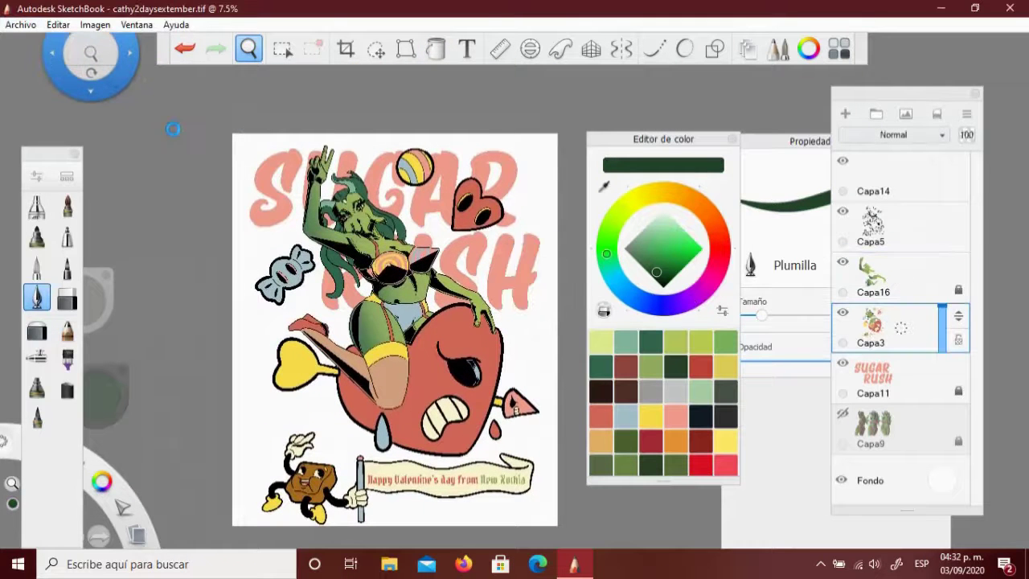
key(ctrl+s)
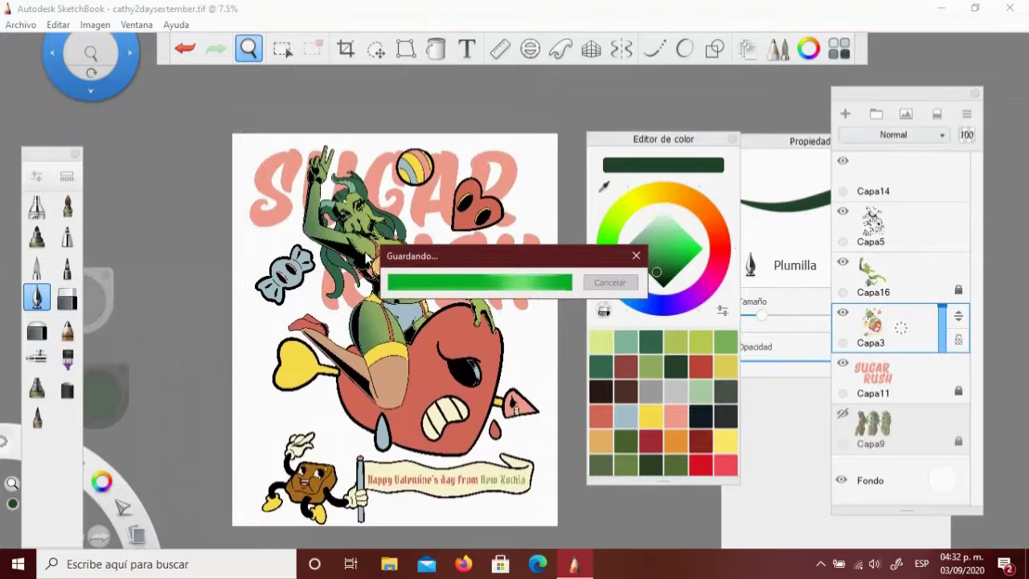
Add a new layer above Capa16 and zoom in on the girl's face
scroll(366, 215, up, 10)
scroll(364, 217, down, 3)
scroll(537, 181, up, 5)
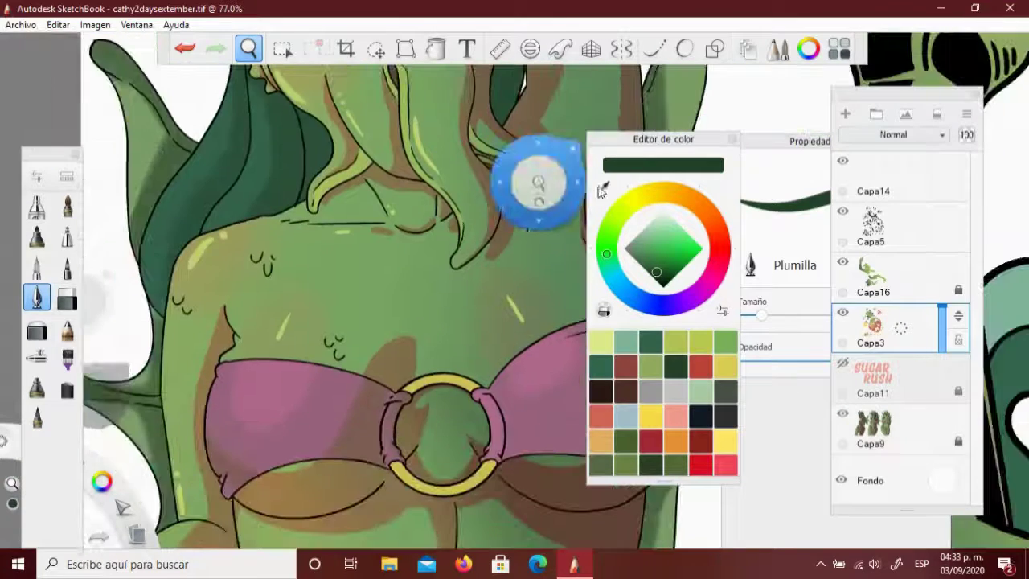
scroll(601, 189, down, 6)
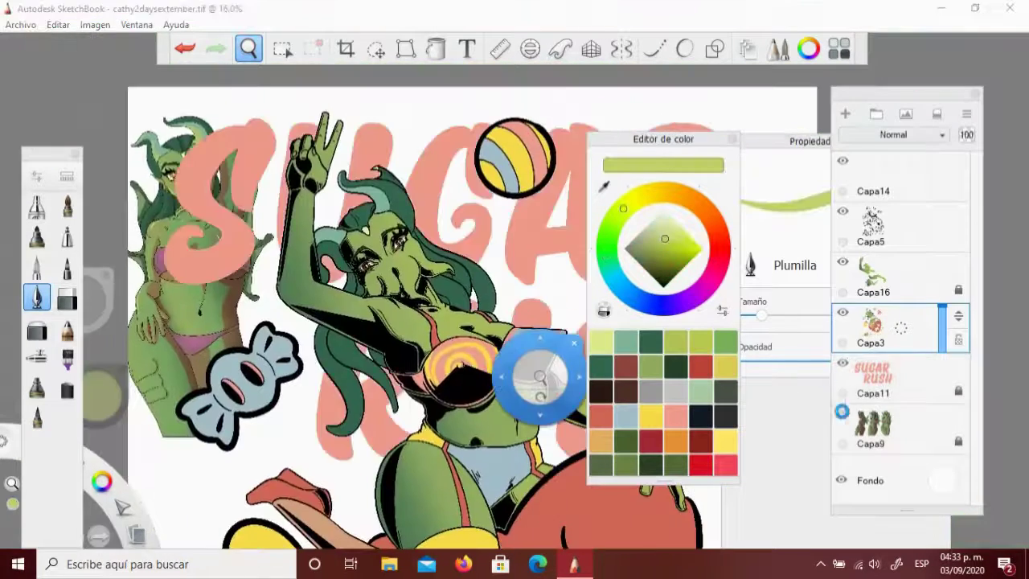
click(872, 277)
click(900, 275)
scroll(383, 233, up, 8)
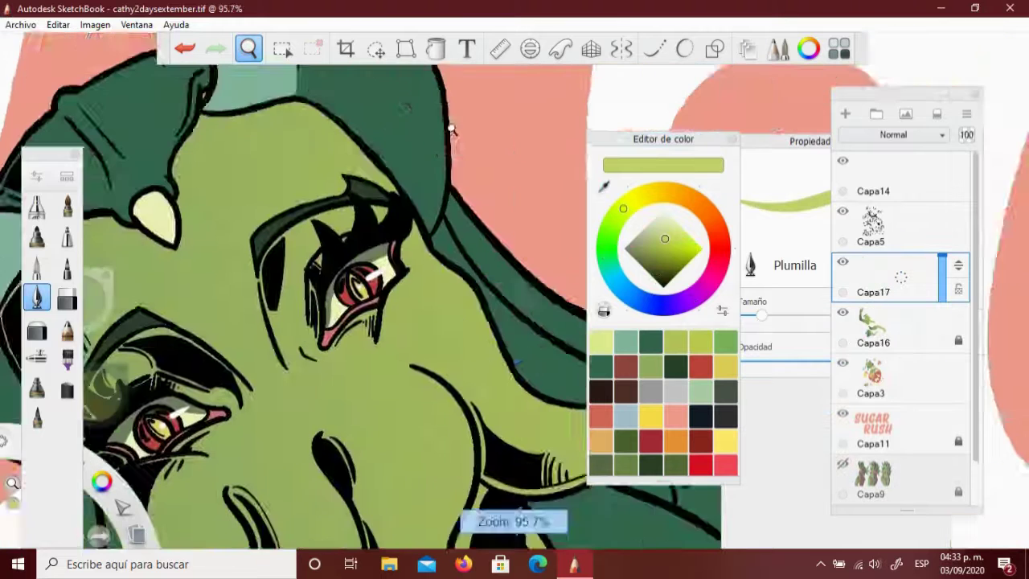
drag(450, 128, 535, 223)
Draw pale yellow-green highlight strokes on the face, tentacles and torso
key(o)
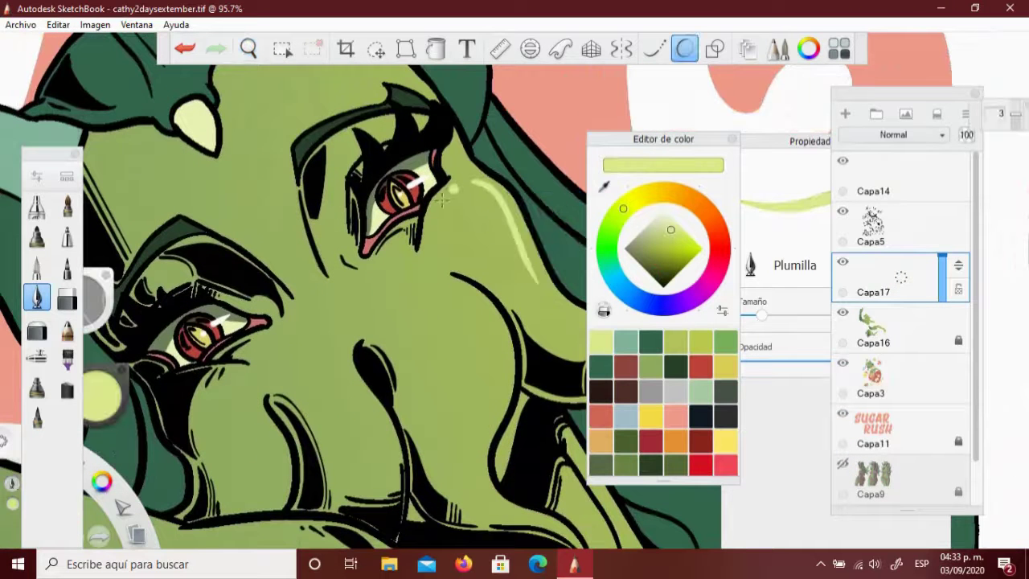
key(ctrl+z)
key(ctrl+z)
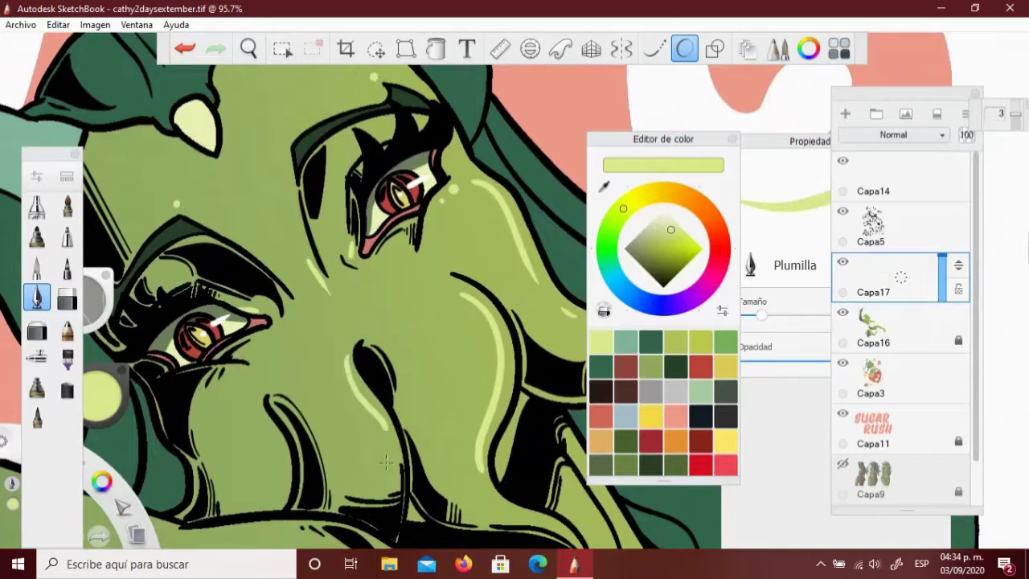
scroll(333, 242, down, 5)
scroll(333, 242, up, 10)
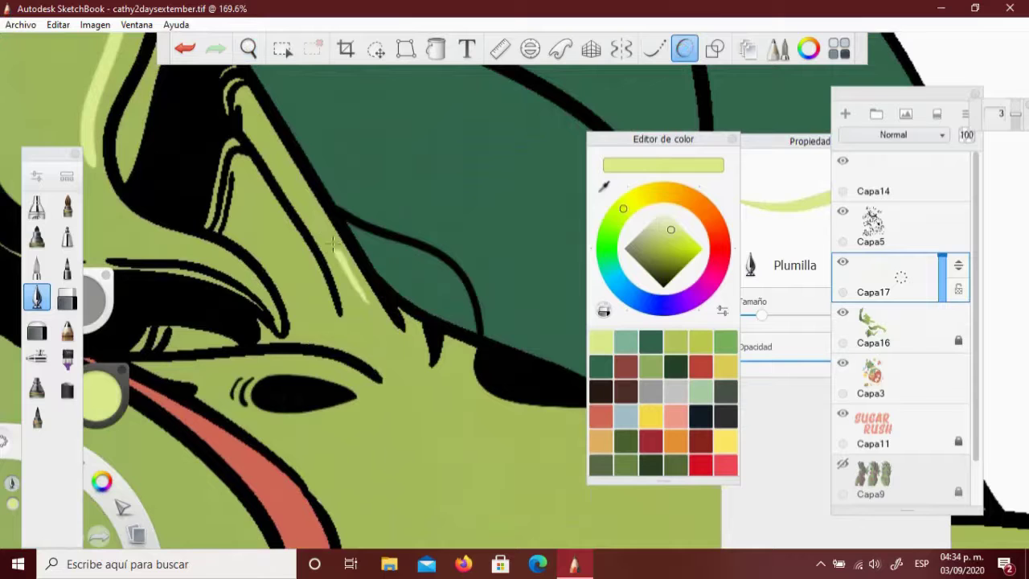
scroll(303, 197, down, 4)
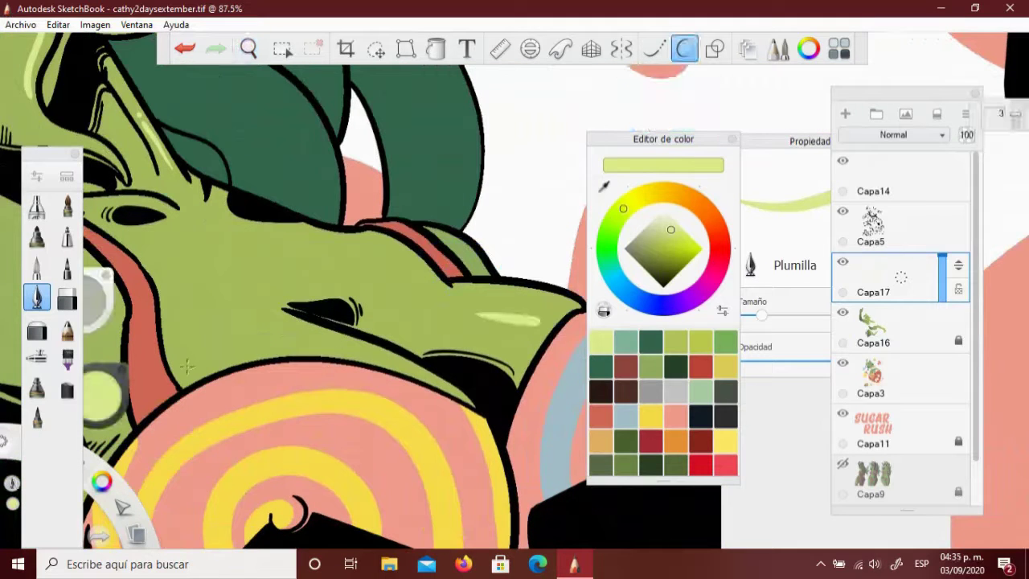
scroll(257, 80, down, 4)
key(ctrl+z)
scroll(265, 280, up, 2)
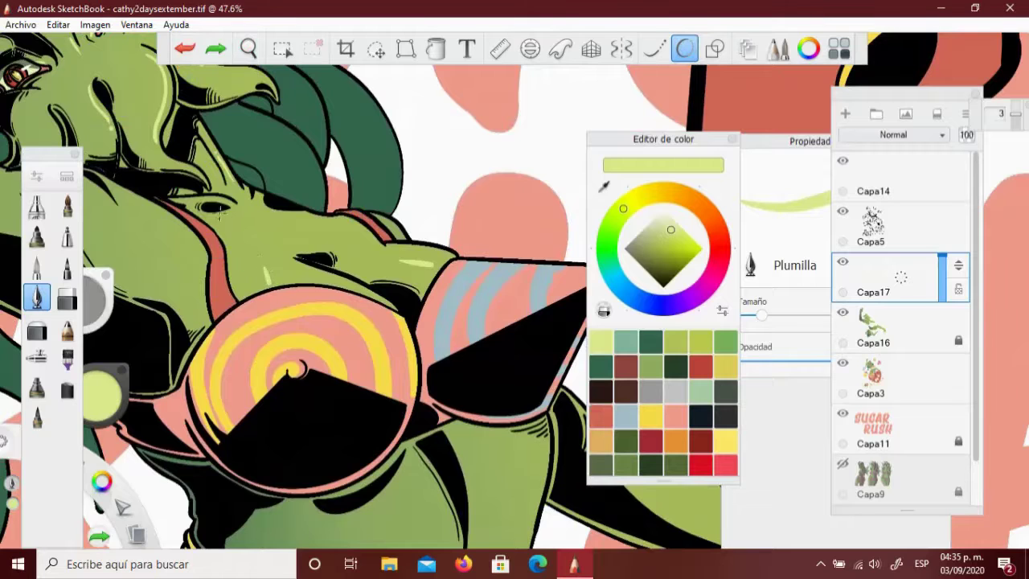
scroll(252, 254, down, 3)
scroll(353, 403, up, 3)
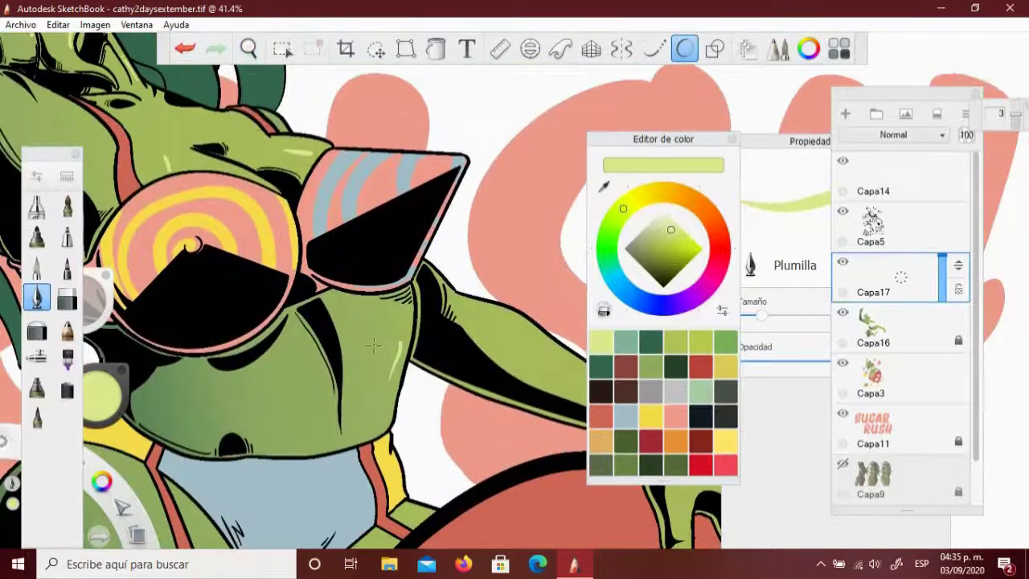
scroll(353, 403, down, 3)
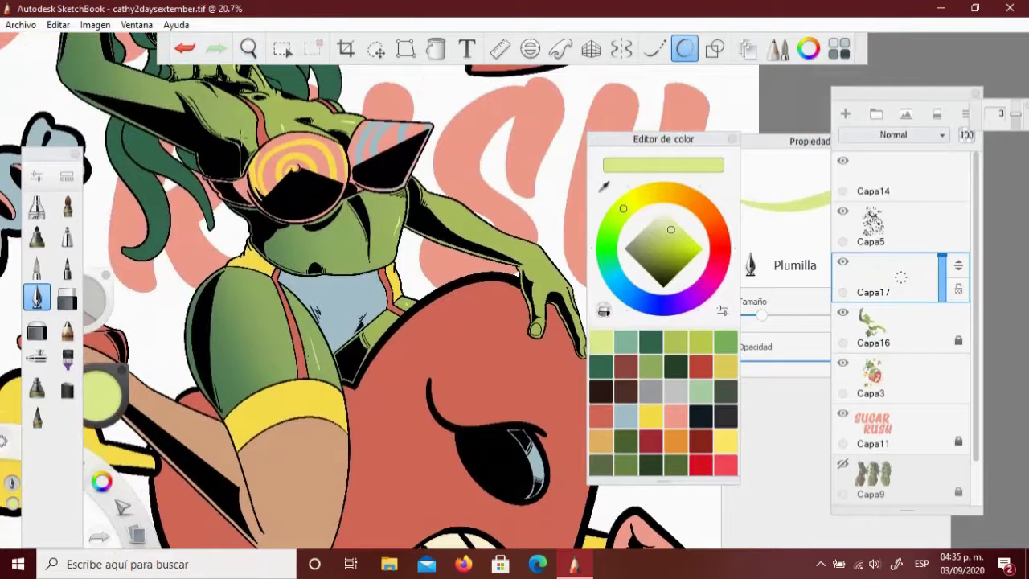
scroll(353, 403, down, 3)
scroll(529, 292, up, 3)
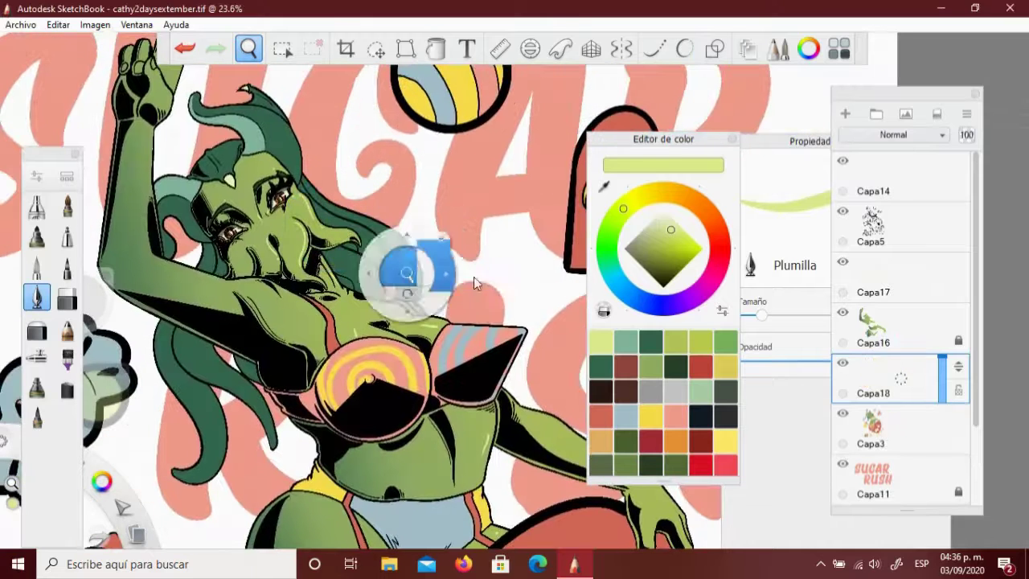
click(282, 49)
Pick a salmon colour, lighten it in the wheel, and store it in the palette
click(197, 393)
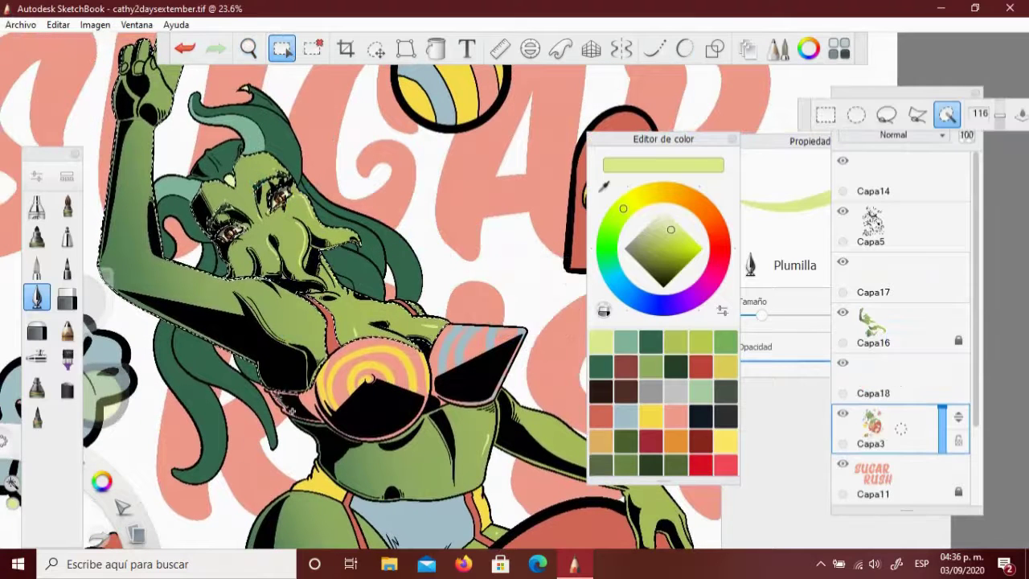
click(877, 326)
scroll(453, 285, up, 5)
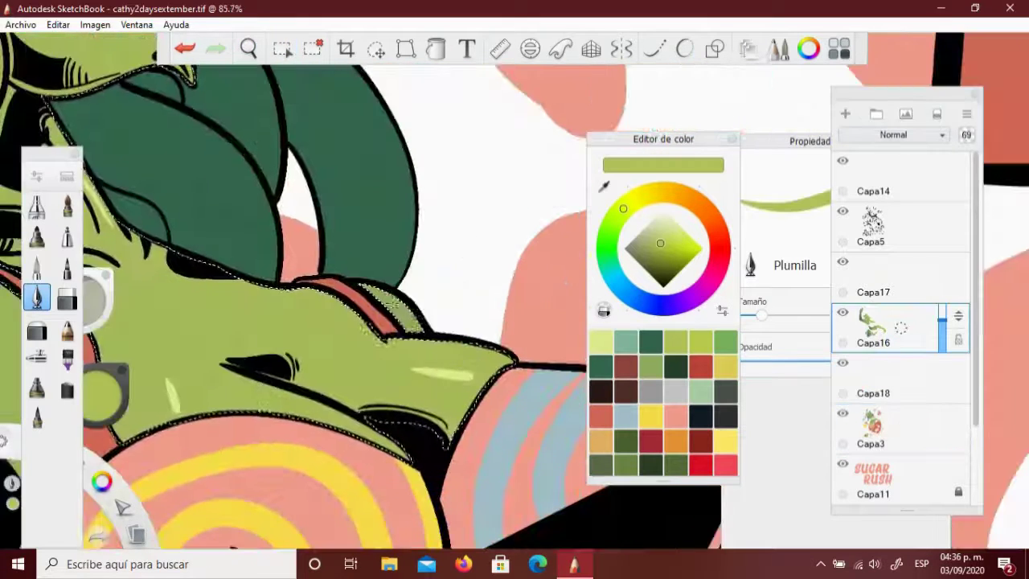
scroll(248, 75, down, 5)
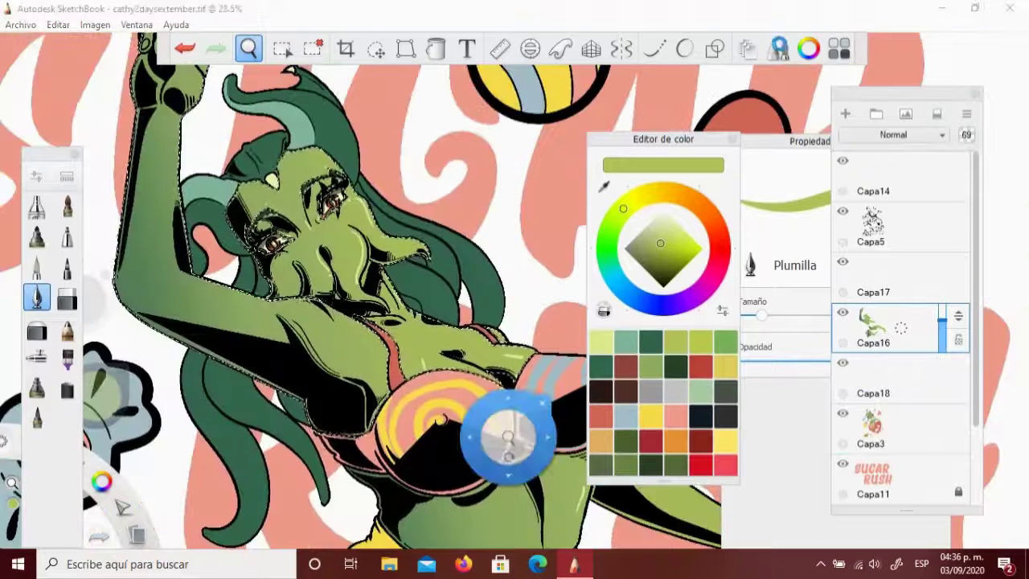
click(884, 378)
click(36, 356)
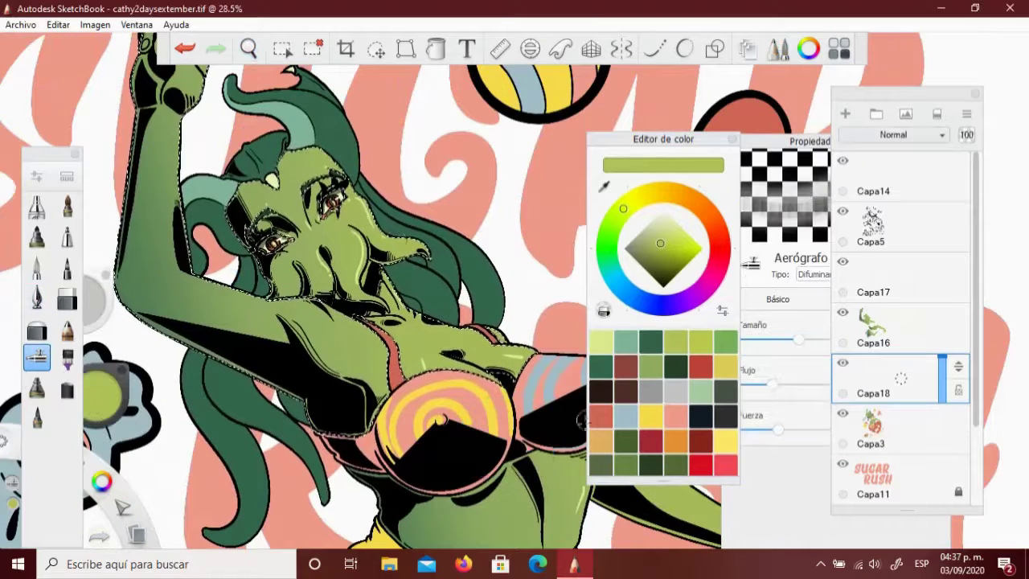
click(671, 420)
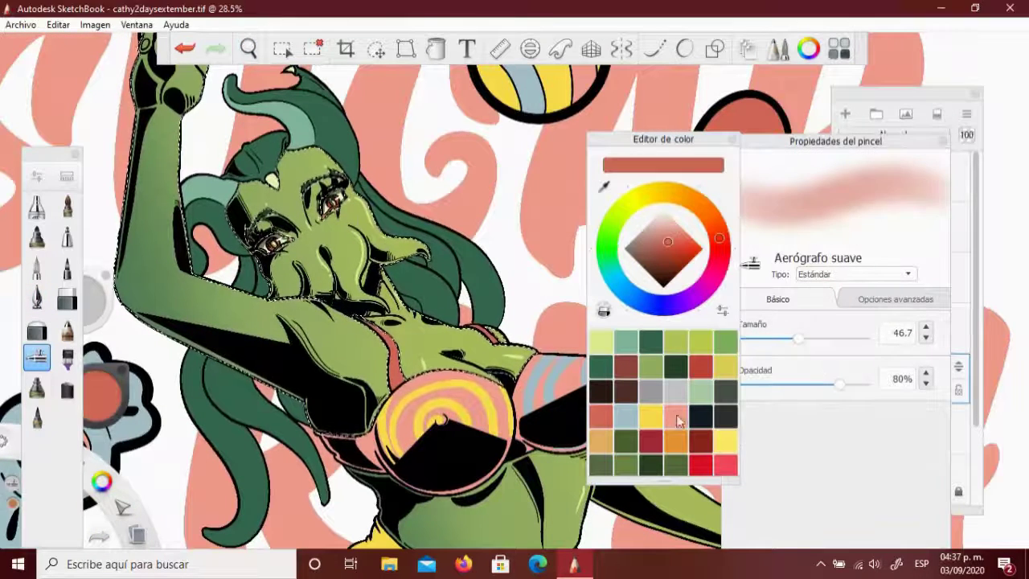
click(670, 237)
drag(653, 168, 601, 440)
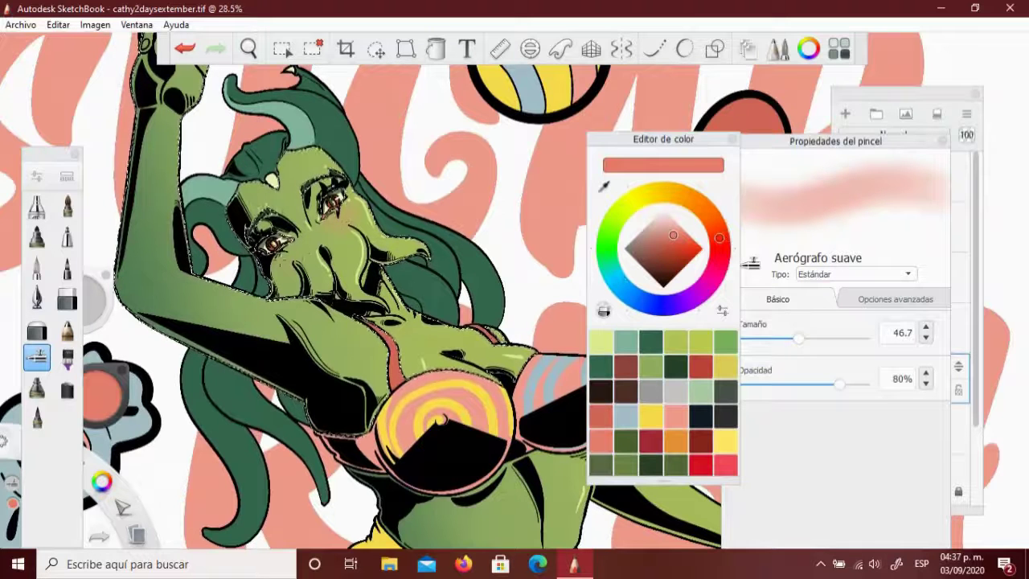
Airbrush salmon blush on the cheeks on Capa18, then set the brush Tipo to Difuminar
click(957, 321)
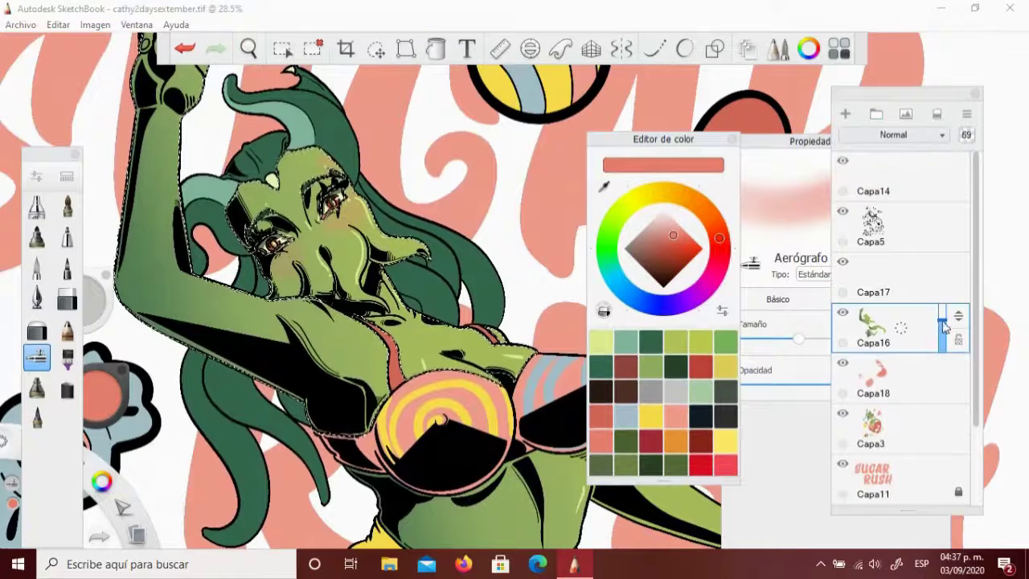
click(914, 377)
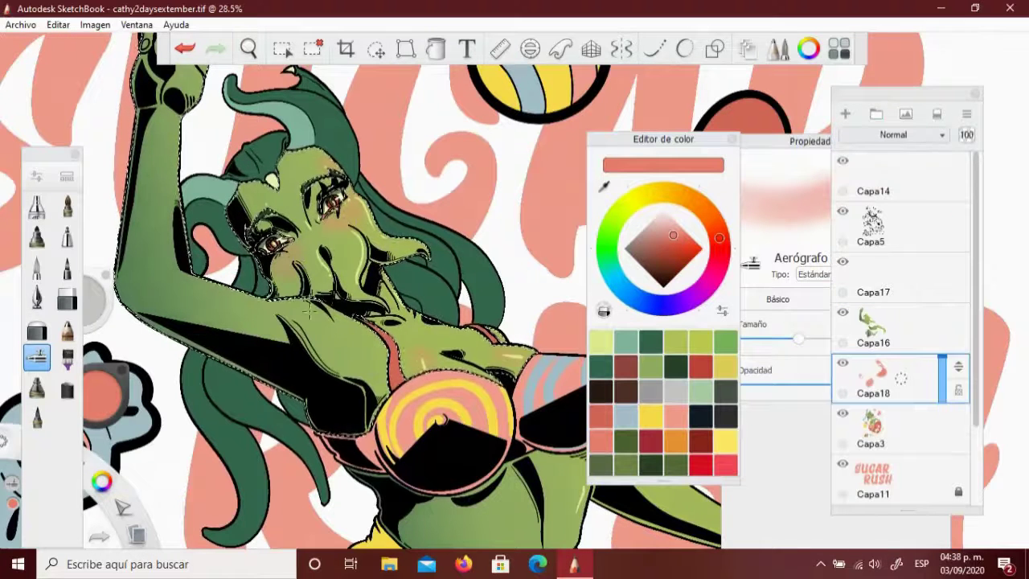
drag(298, 103, 373, 355)
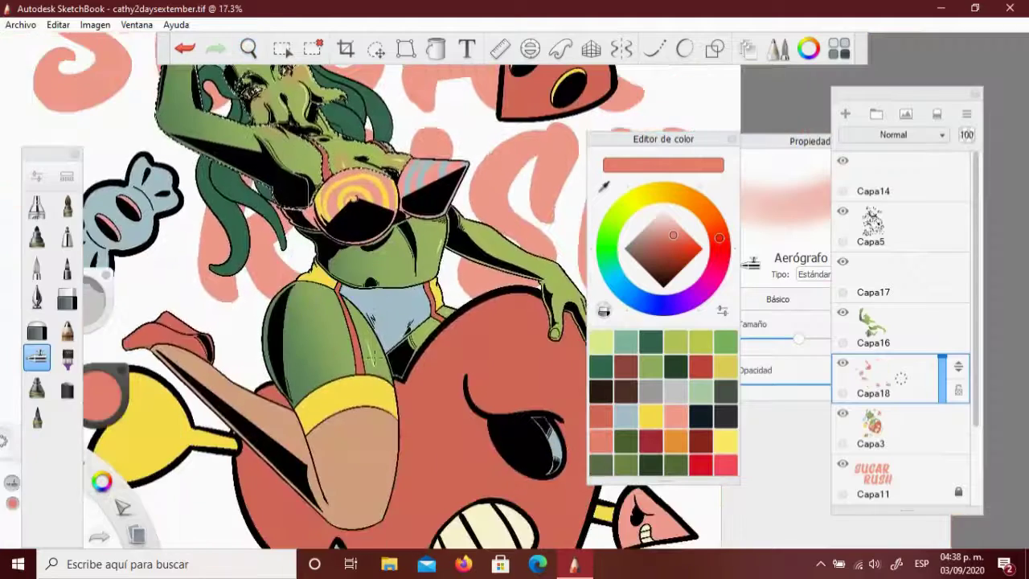
drag(249, 50, 241, 44)
click(810, 140)
click(852, 274)
click(827, 314)
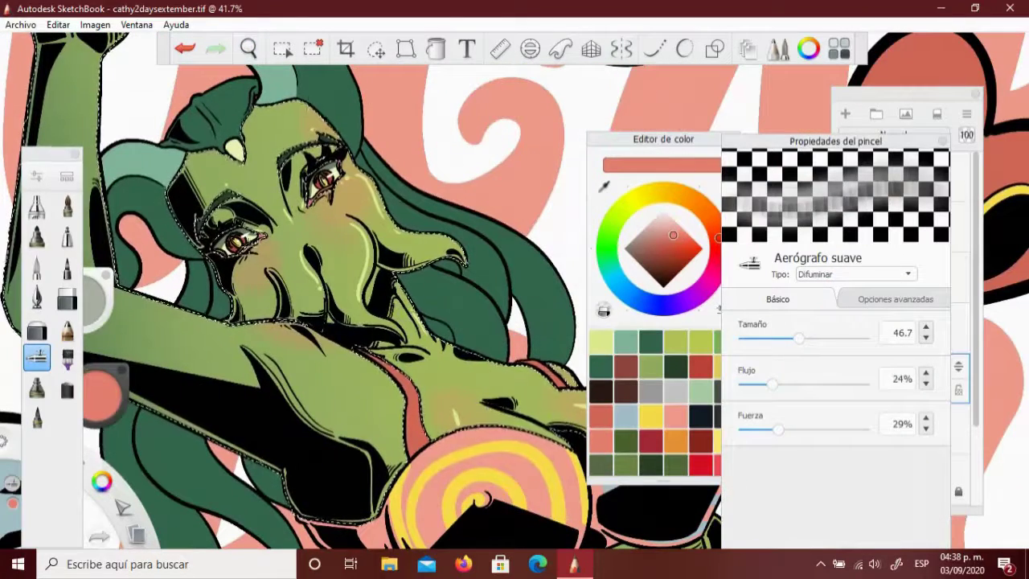
key(space)
drag(262, 277, 223, 251)
key(space)
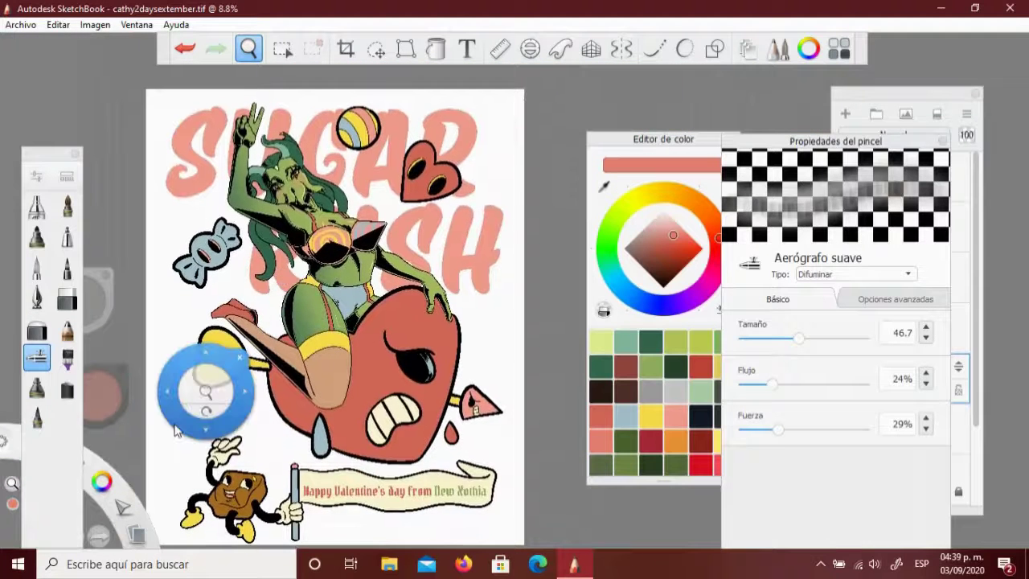
Delete and restore Capa18, then merge Capa3 down into Capa11 with Ctrl+E
click(937, 110)
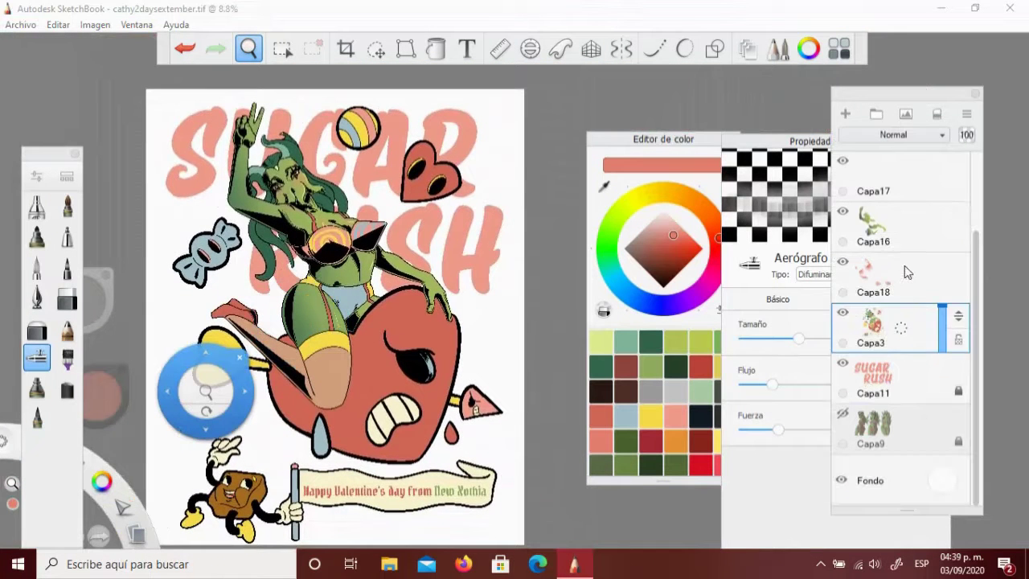
drag(829, 292, 778, 306)
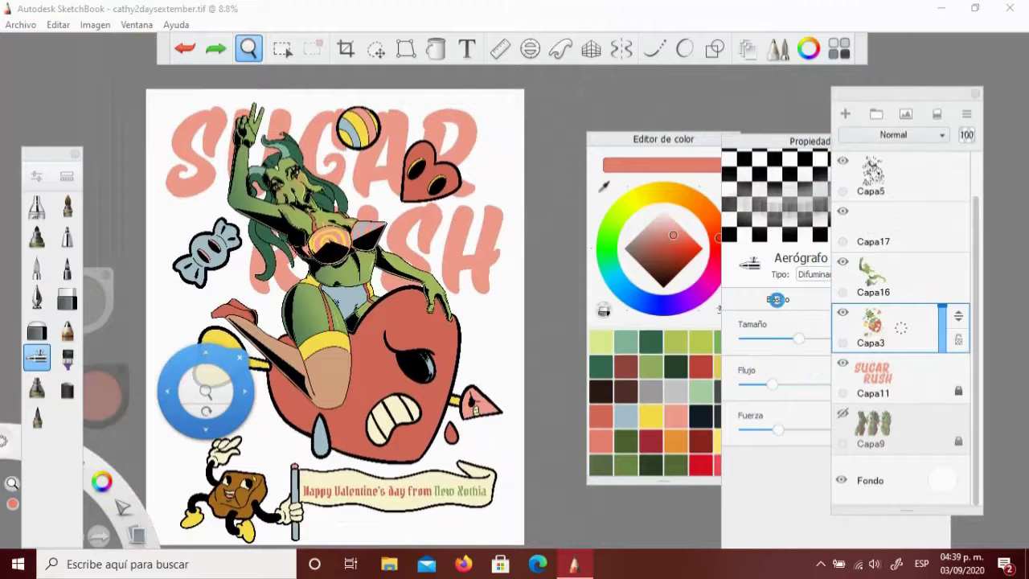
key(ctrl+y)
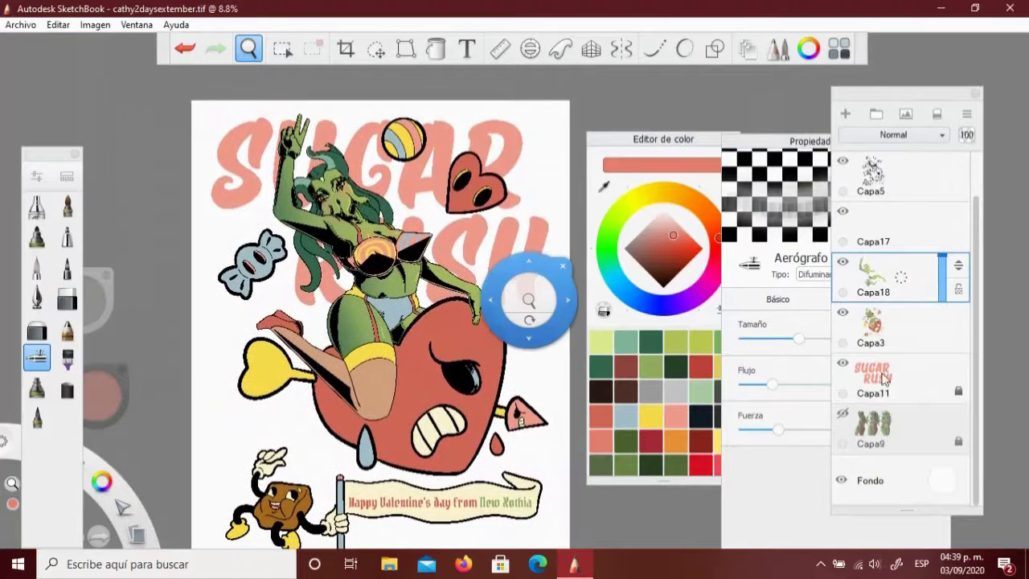
click(888, 390)
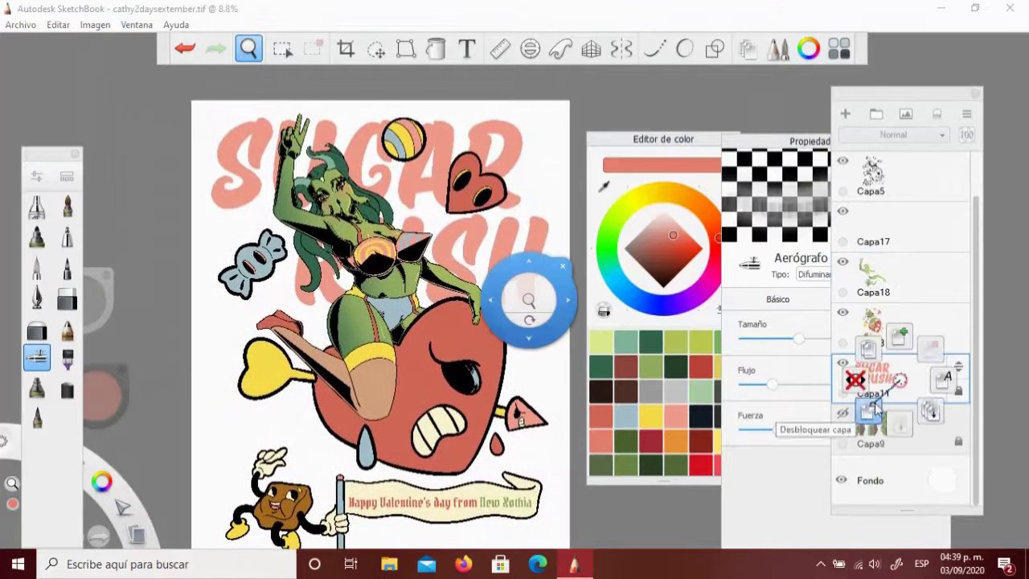
click(898, 325)
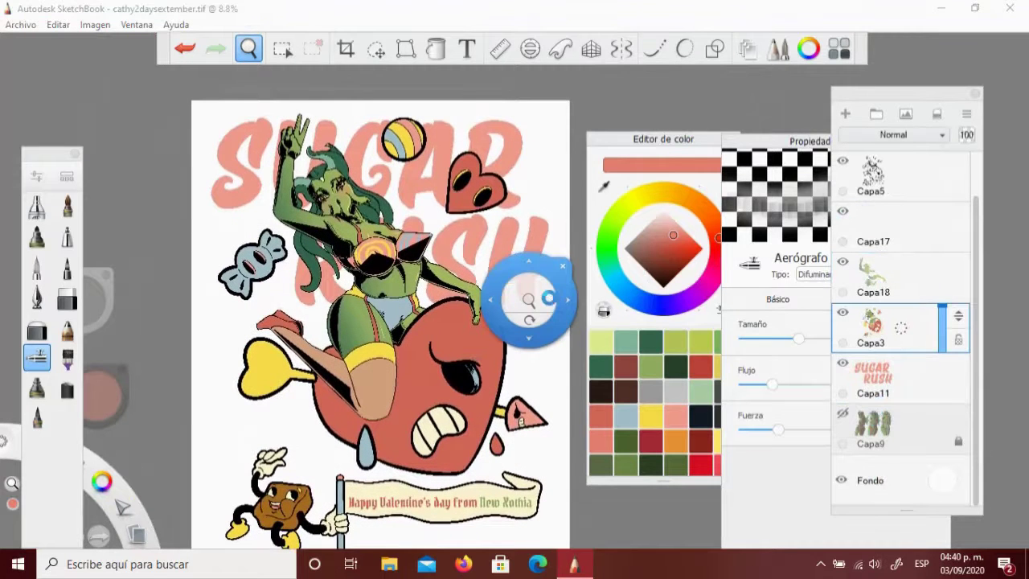
key(ctrl+e)
Zoom and pan over the girl to check the merged layers, then bring up the layer options menu
scroll(562, 386, down, 2)
scroll(563, 385, up, 2)
drag(563, 385, 214, 414)
scroll(218, 413, up, 3)
drag(337, 242, 364, 236)
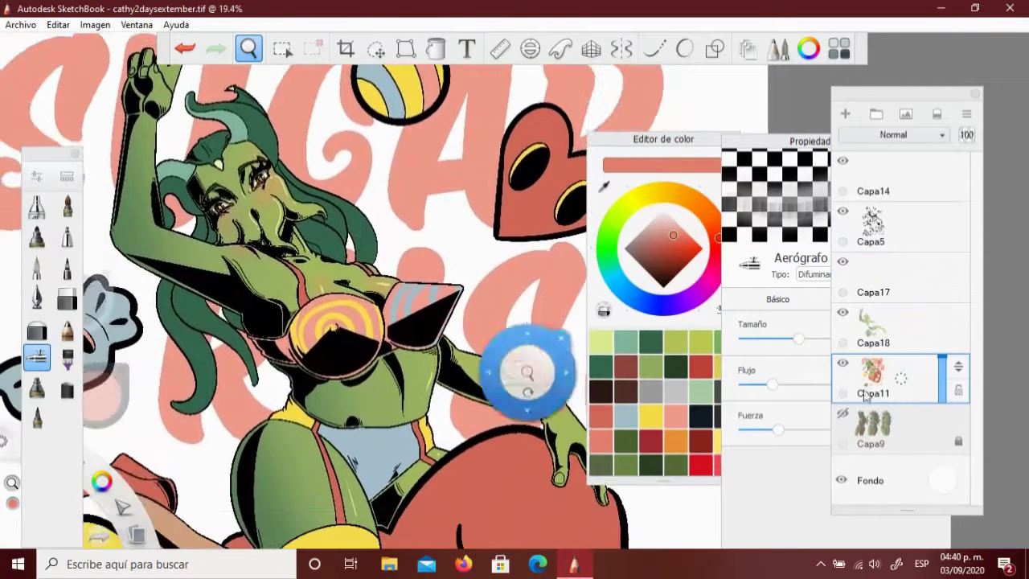
scroll(331, 286, down, 3)
drag(385, 338, 578, 410)
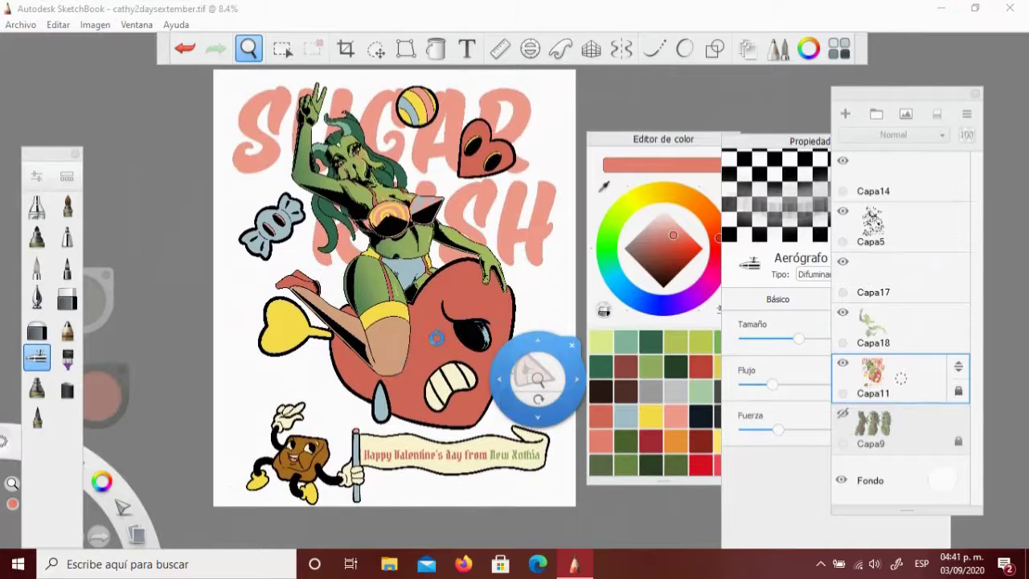
click(892, 378)
Delete empty Capa14 and add a Magic Dreams text layer with the artist's signature handle
click(889, 225)
click(892, 173)
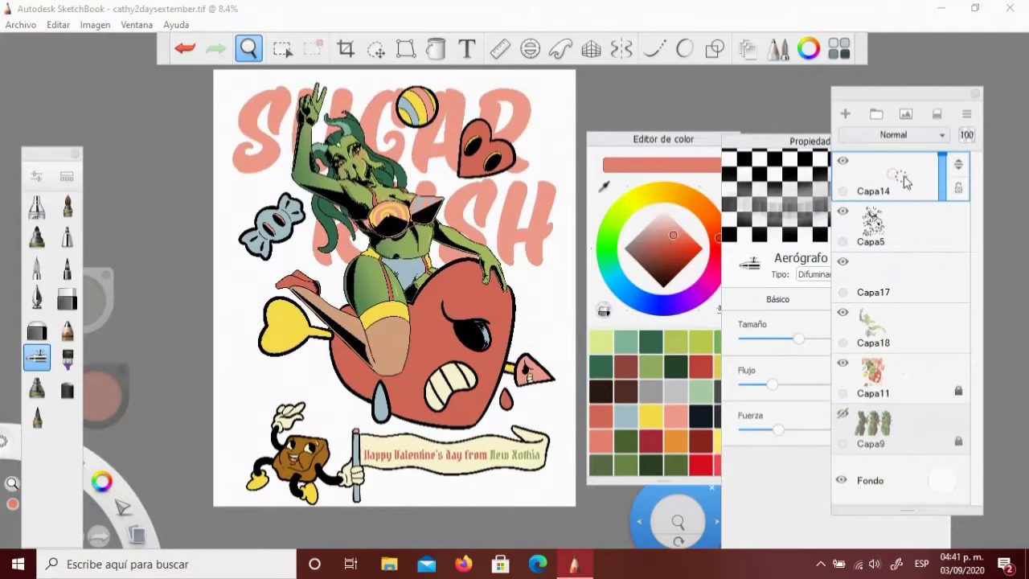
click(466, 48)
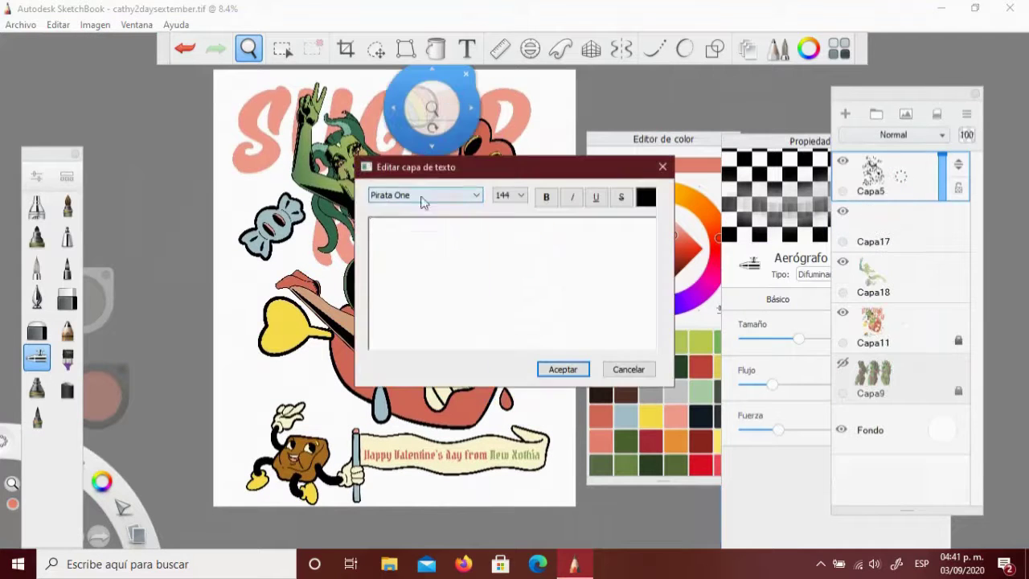
click(425, 195)
key(m)
key(Return)
click(374, 324)
text(@YELLOWONIX)
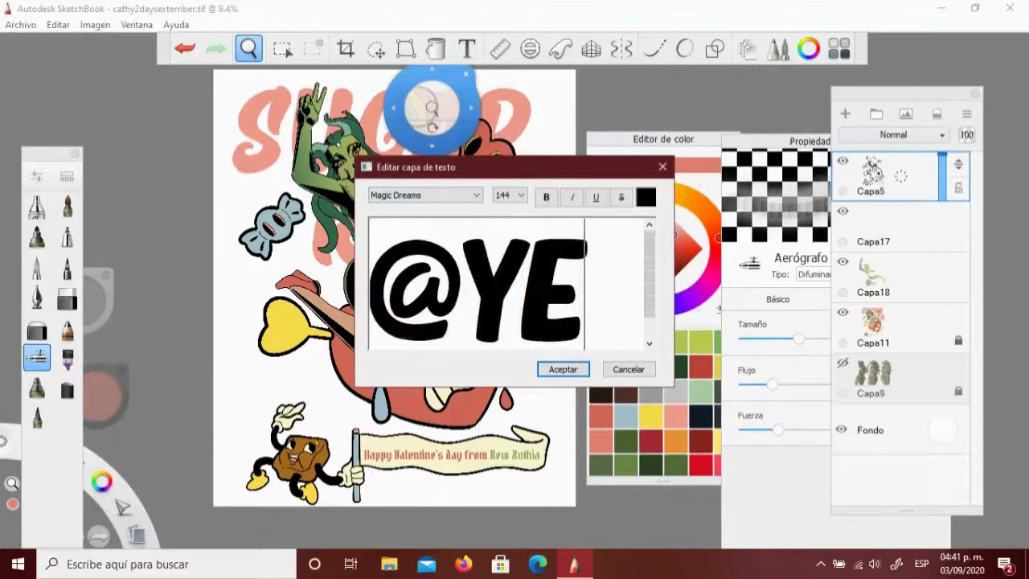
click(560, 371)
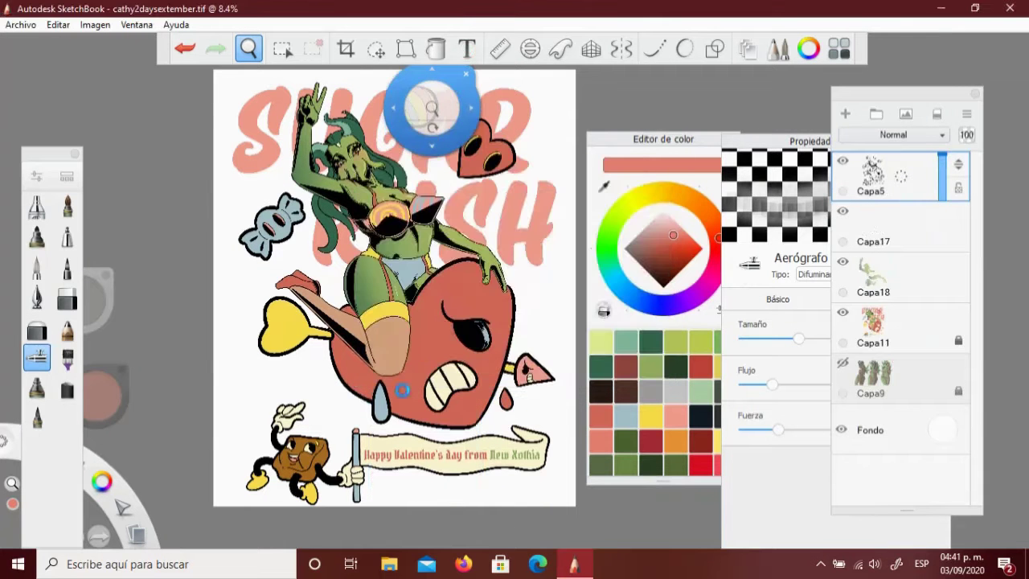
Rotate the signature about -90° to run vertically beside the cookie character
drag(345, 313, 371, 492)
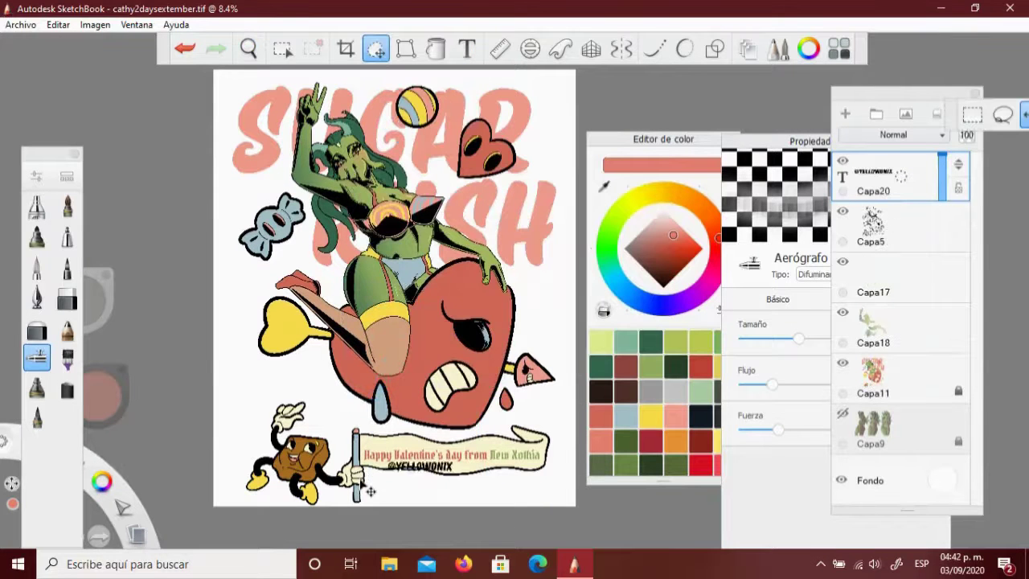
drag(432, 484, 246, 370)
drag(192, 416, 295, 479)
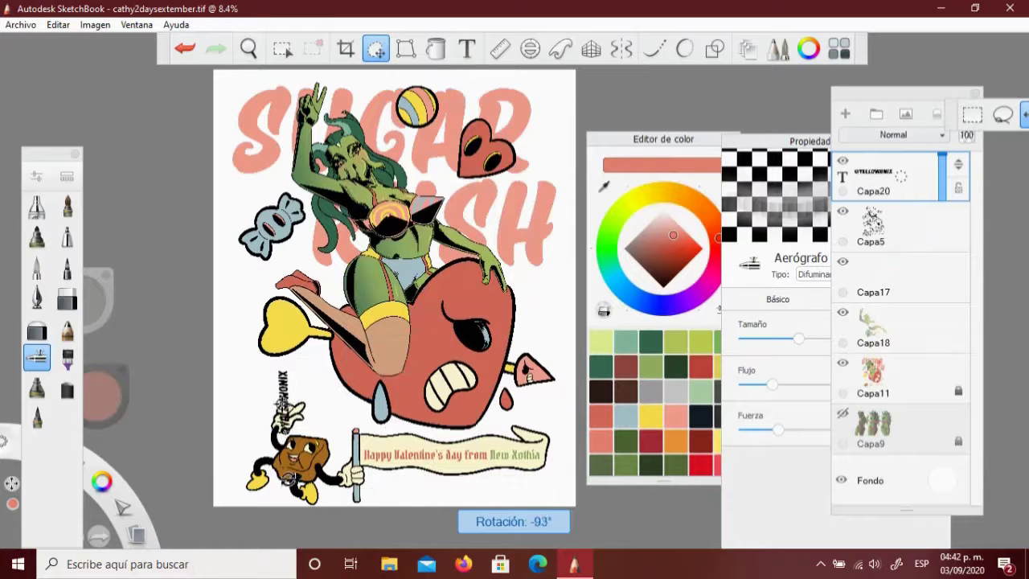
drag(263, 490, 218, 526)
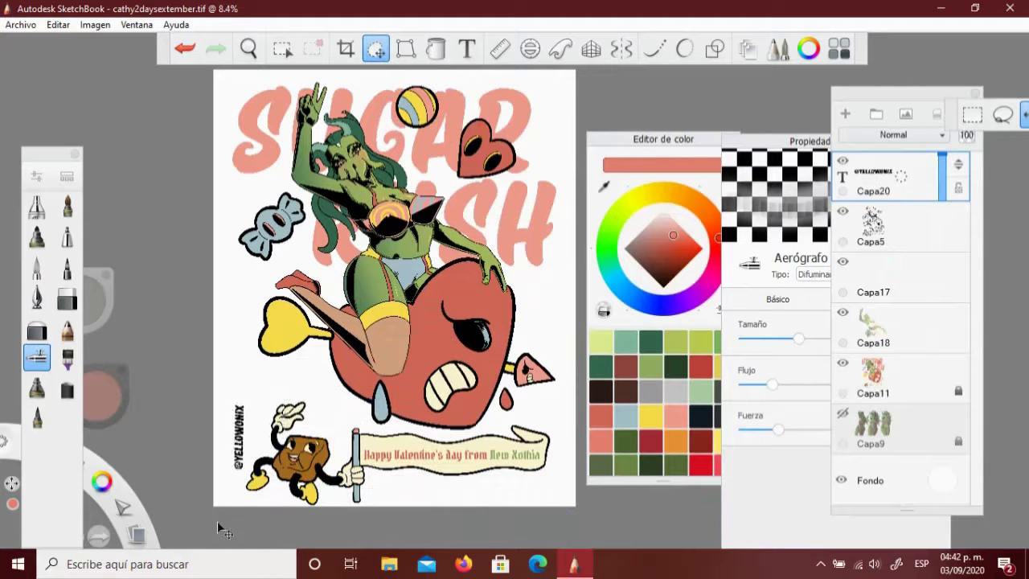
key(Escape)
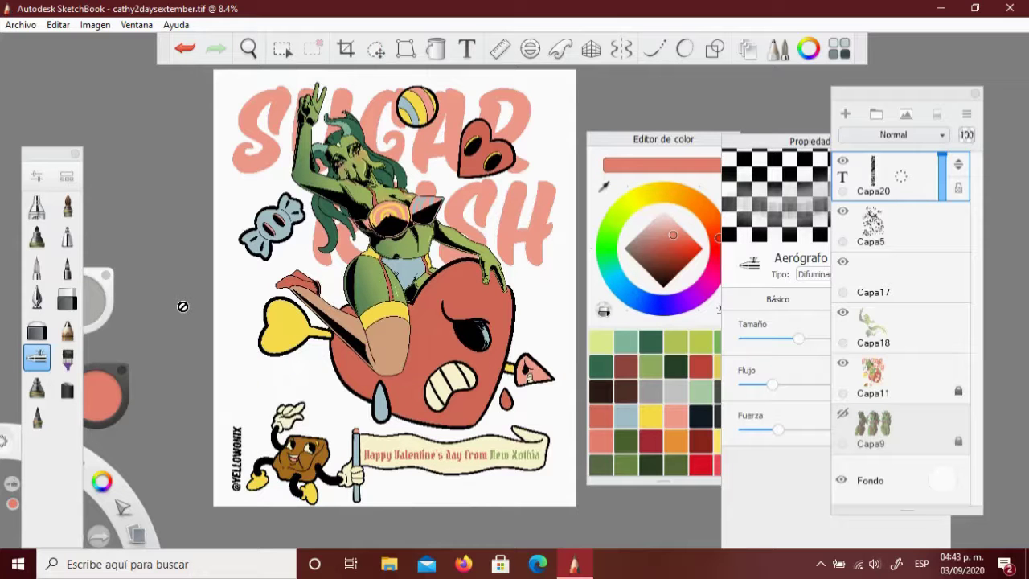
Save the artwork via Archivo > Guardar
click(892, 322)
click(20, 24)
click(53, 117)
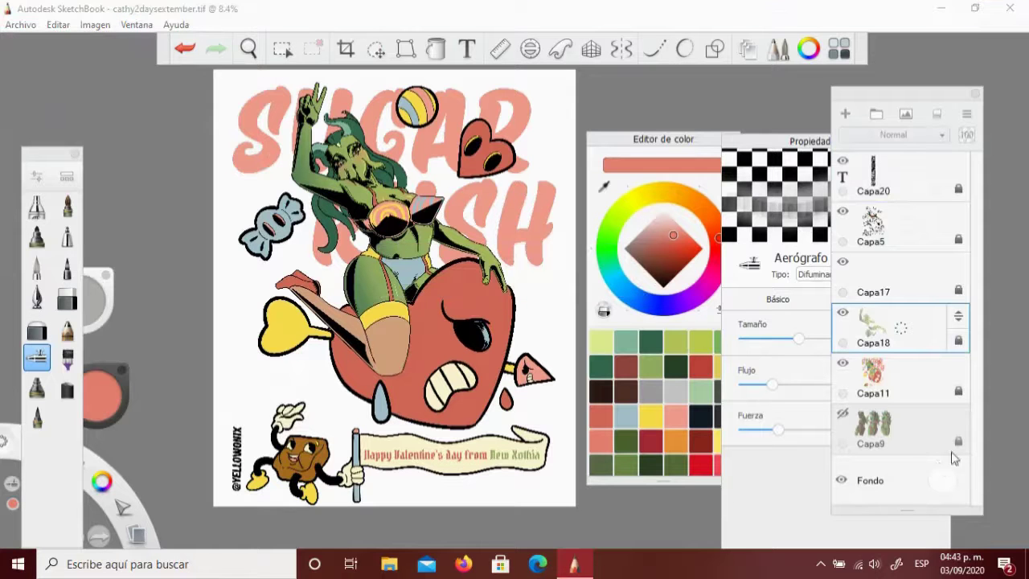
Change the Fondo background colour to a dark olive brown
click(942, 479)
click(942, 472)
drag(945, 483, 932, 486)
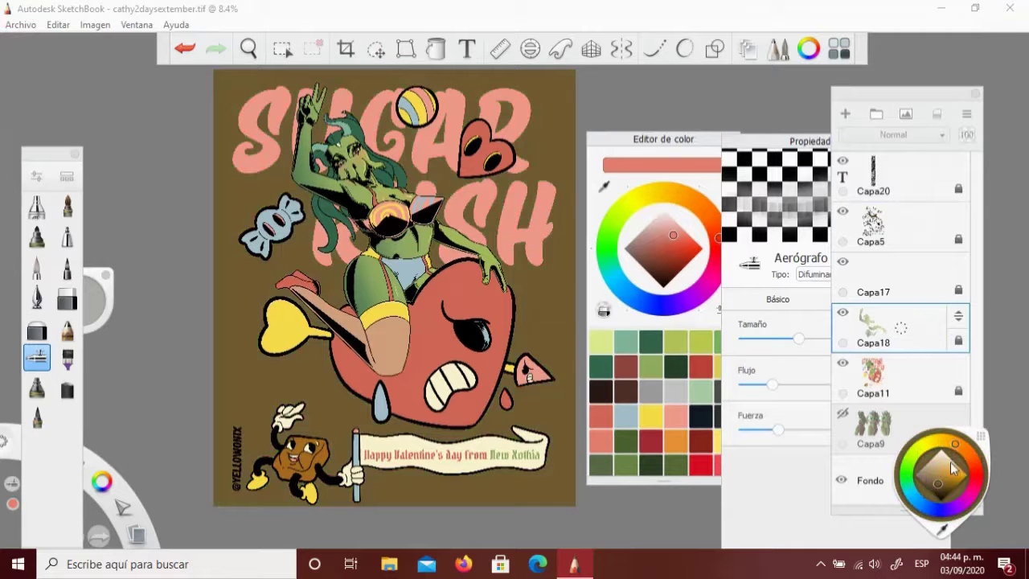
click(810, 426)
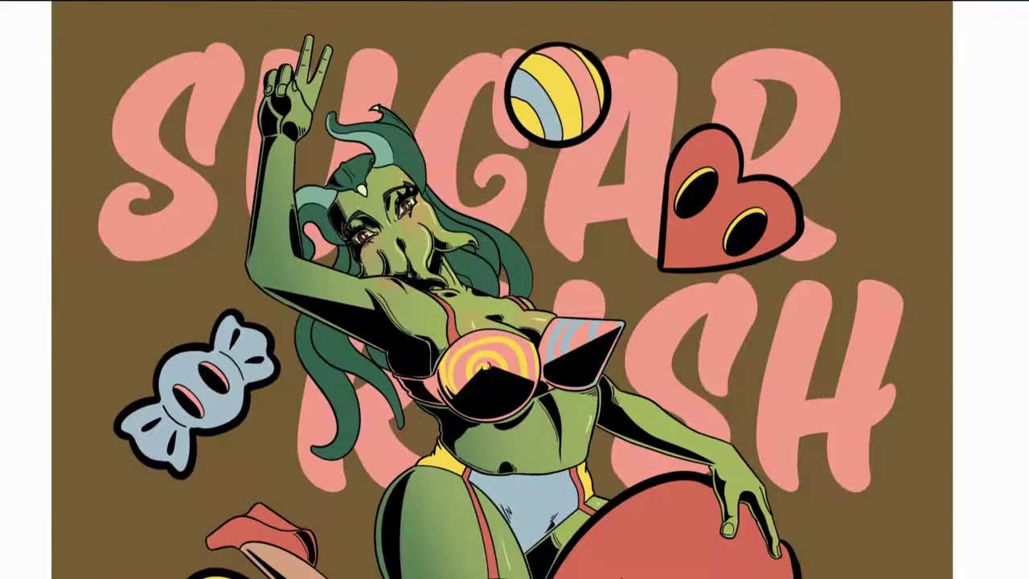